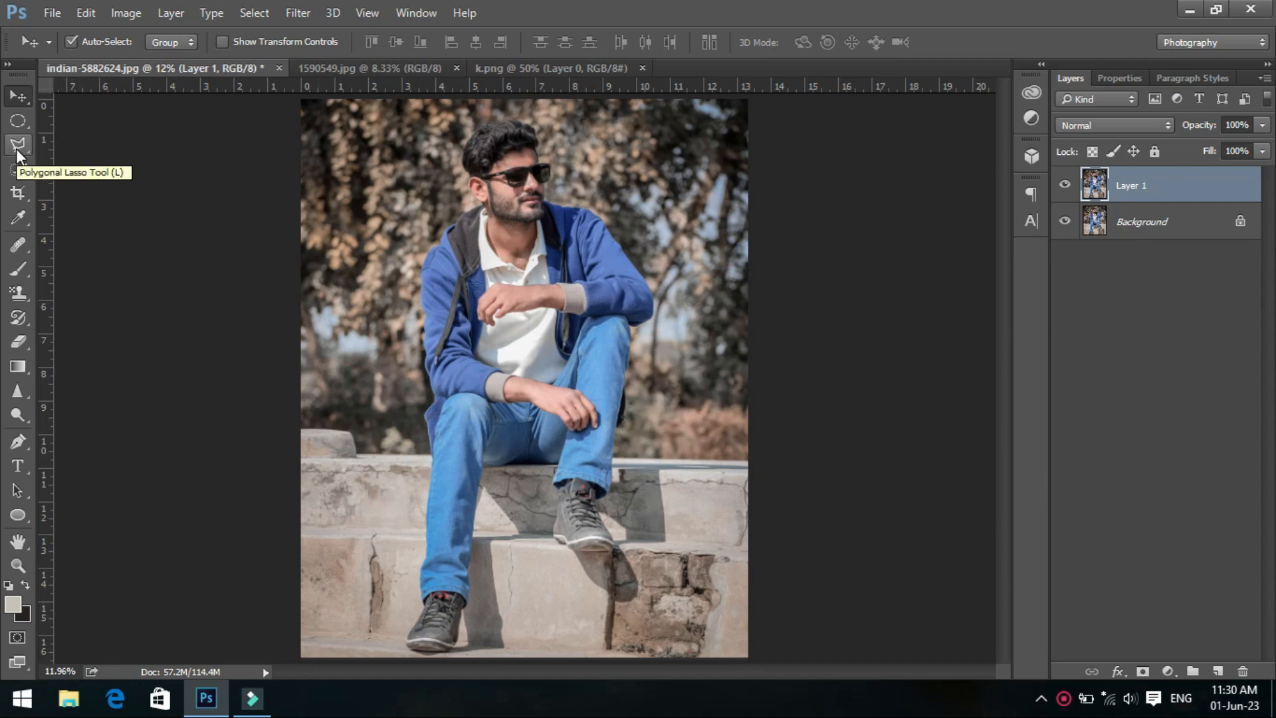
# Select the backdrop around the seated man on Layer 1 with Quick Selection, subtracting his hair and ear area from the selection.
pyautogui.click(18, 169)
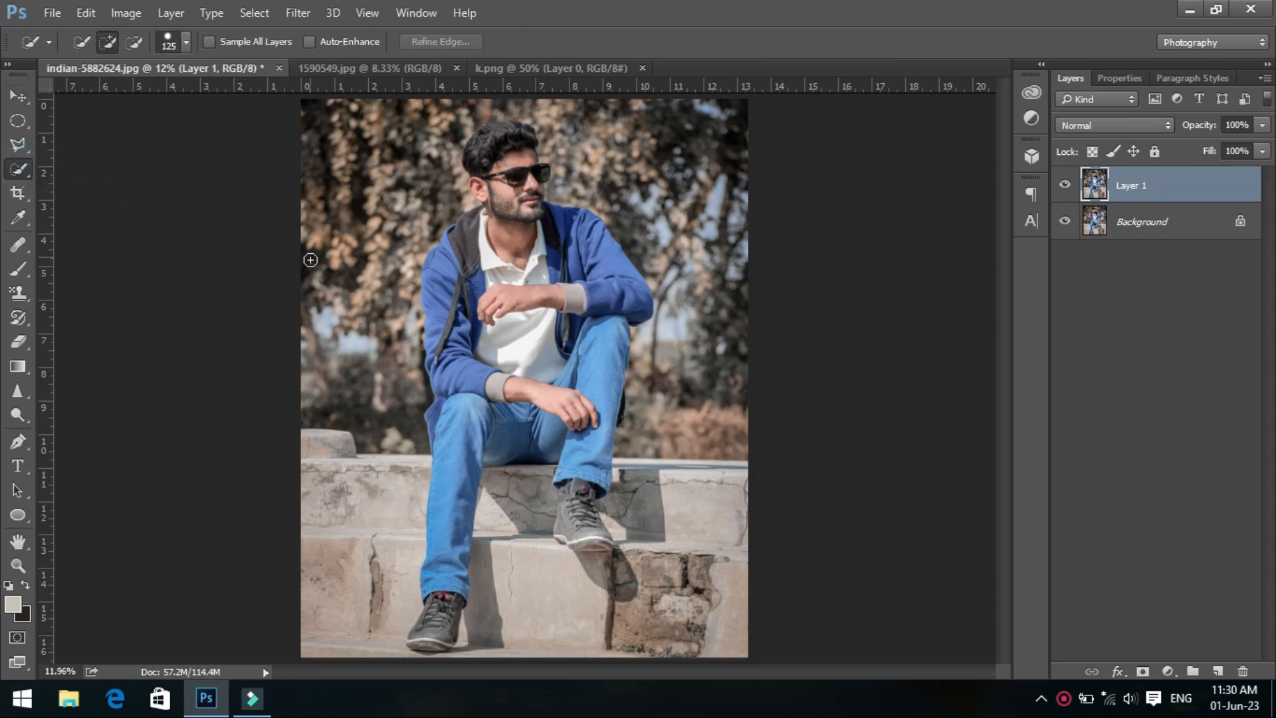
pyautogui.moveTo(336, 267)
pyautogui.mouseDown()
pyautogui.moveTo(347, 123)
pyautogui.moveTo(425, 143)
pyautogui.mouseUp()
pyautogui.moveTo(630, 137)
pyautogui.mouseDown()
pyautogui.moveTo(691, 372)
pyautogui.moveTo(592, 165)
pyautogui.moveTo(508, 127)
pyautogui.mouseUp()
pyautogui.keyDown('alt'); pyautogui.click(487, 149); pyautogui.keyUp('alt')
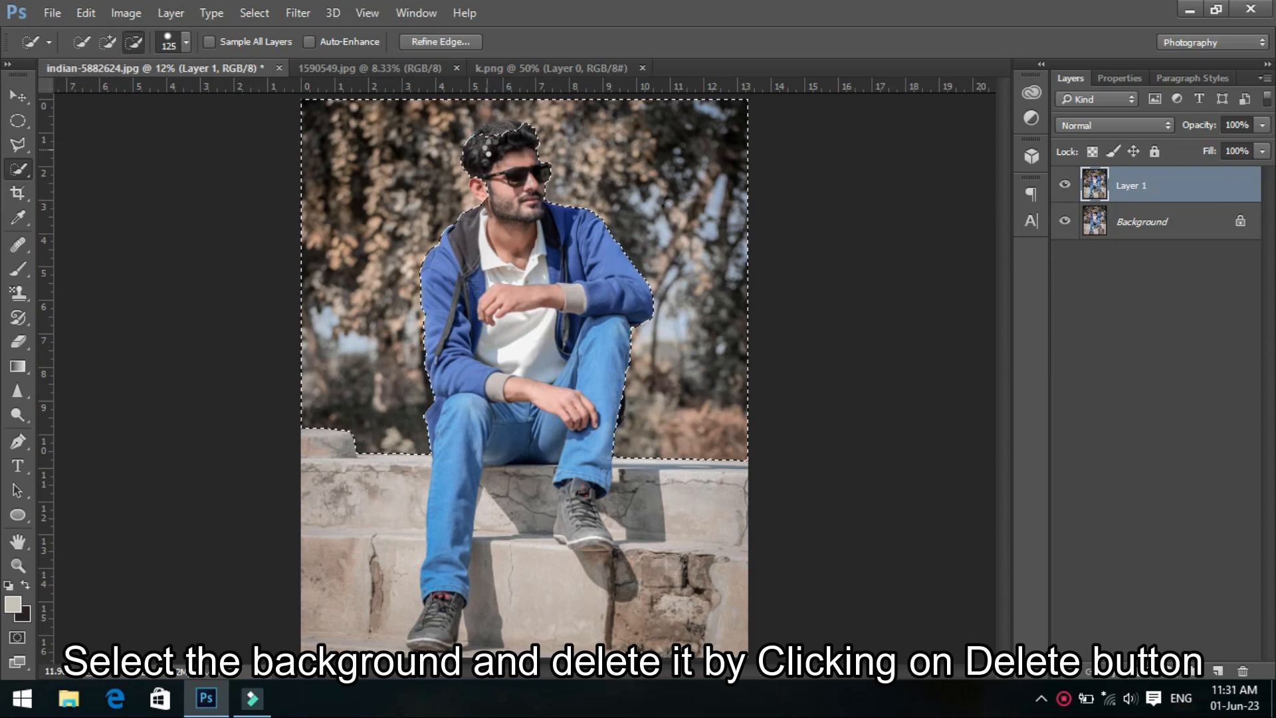
pyautogui.click(132, 42)
pyautogui.click(481, 192)
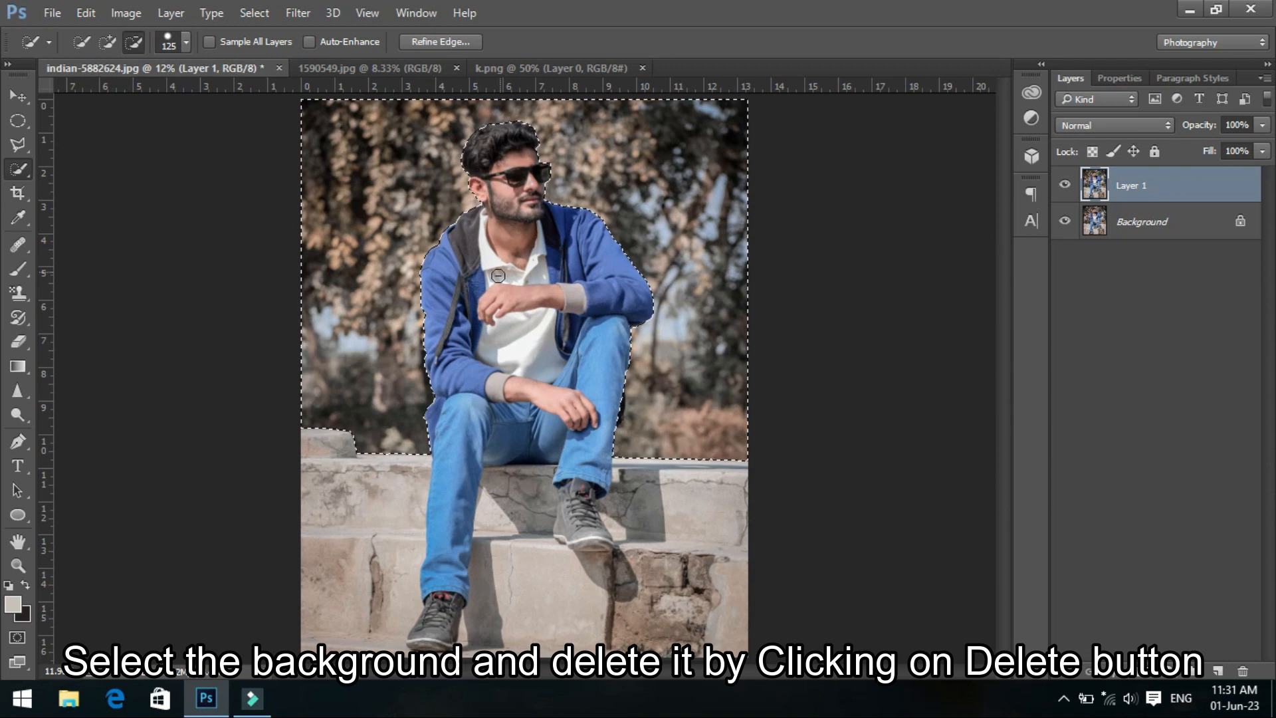
# Expand the backdrop selection and delete the selected area from Layer 1, with the Background layer hidden.
pyautogui.click(255, 14)
pyautogui.moveTo(425, 256)
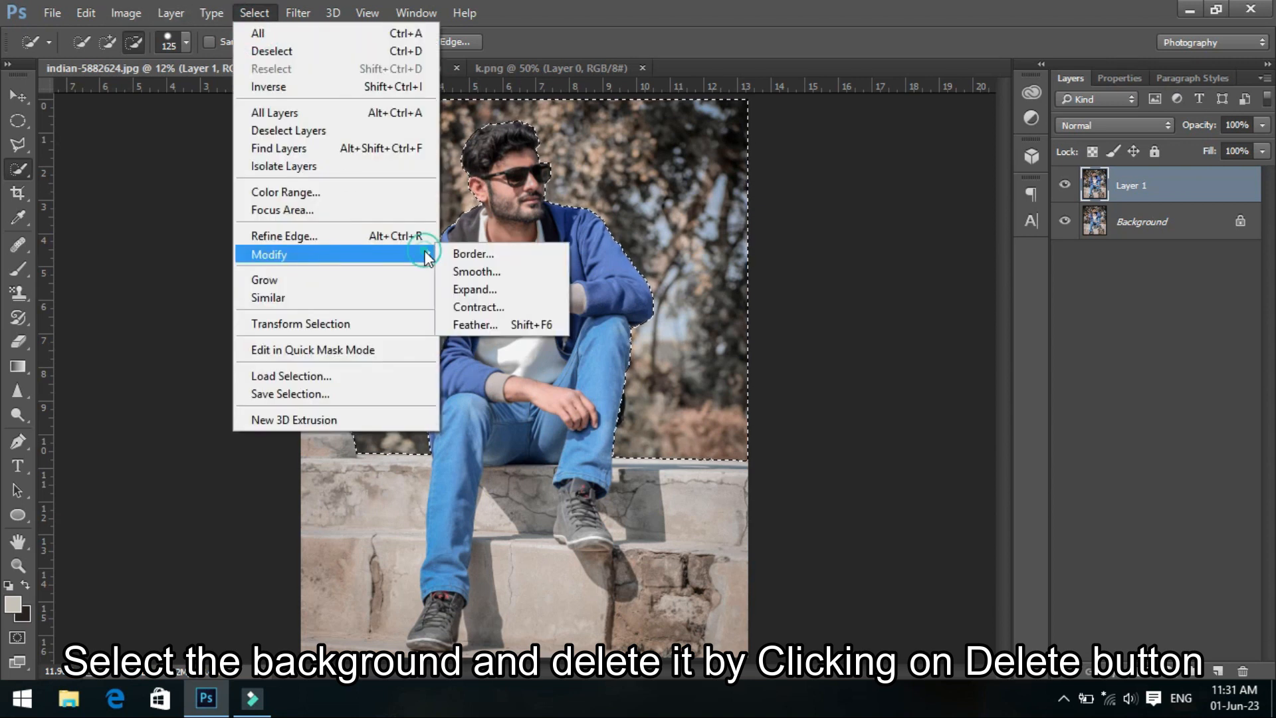
pyautogui.click(474, 289)
pyautogui.click(731, 234)
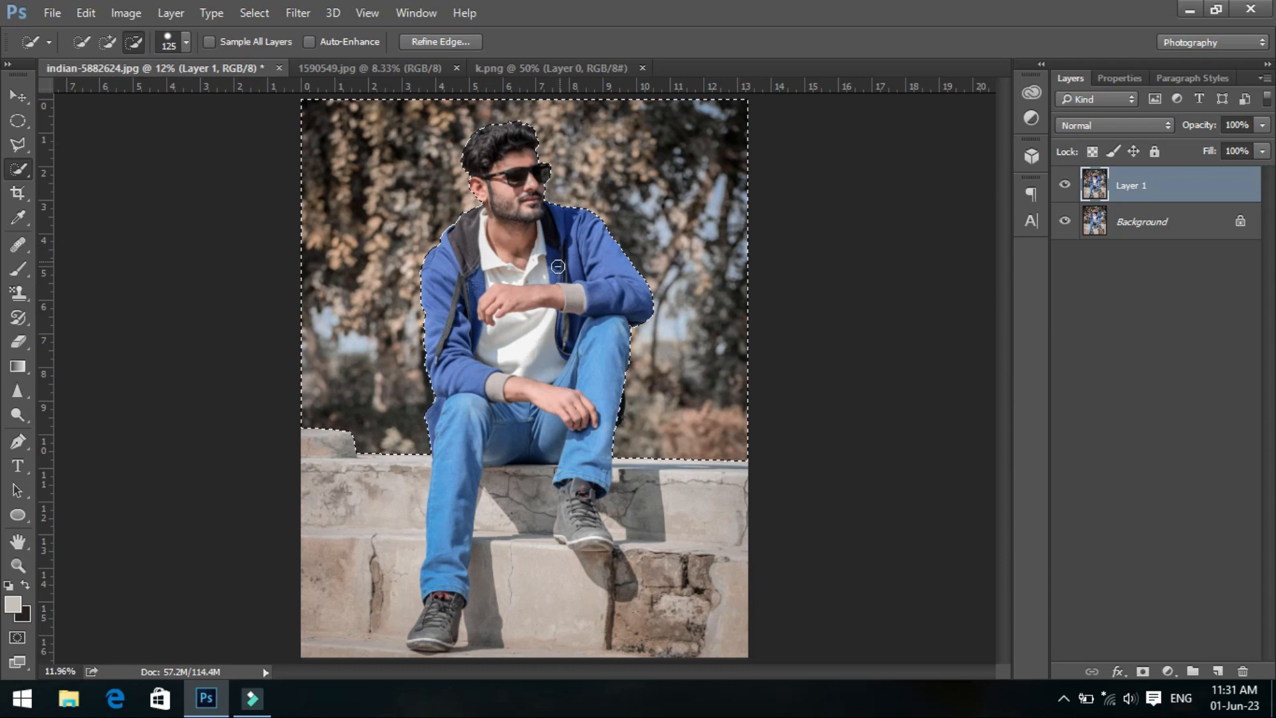
pyautogui.press('v')
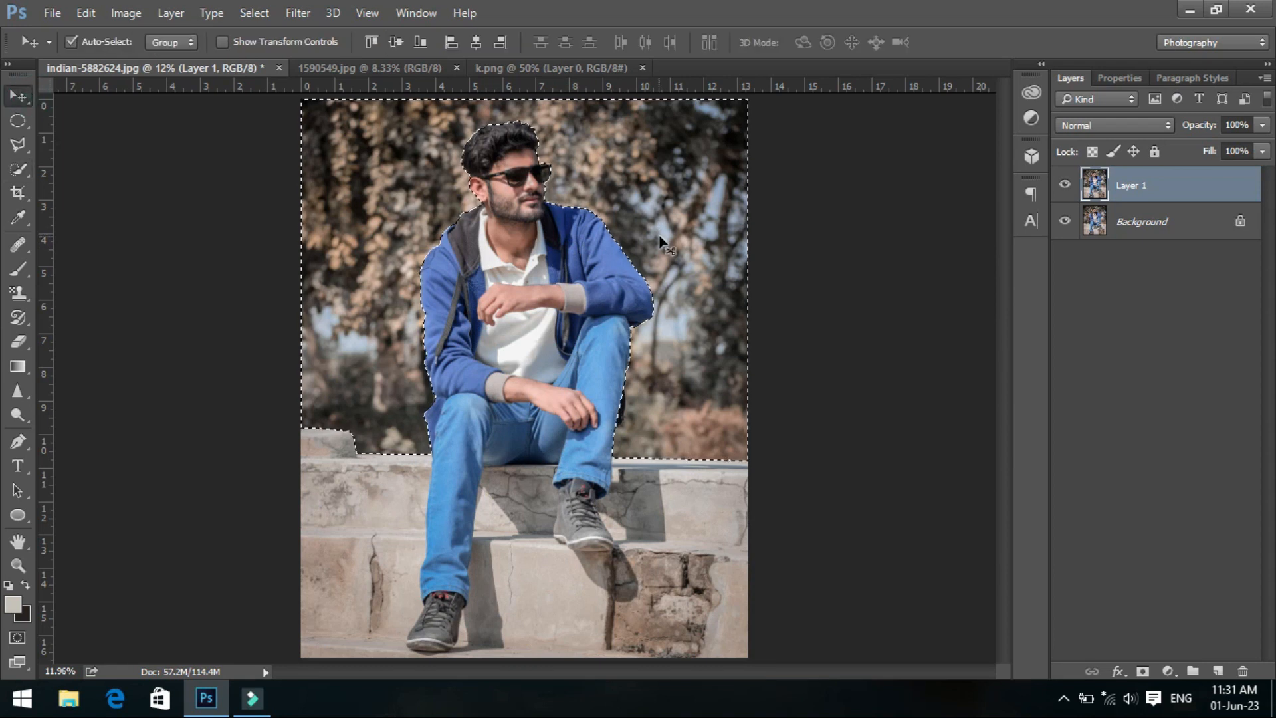
pyautogui.click(1066, 222)
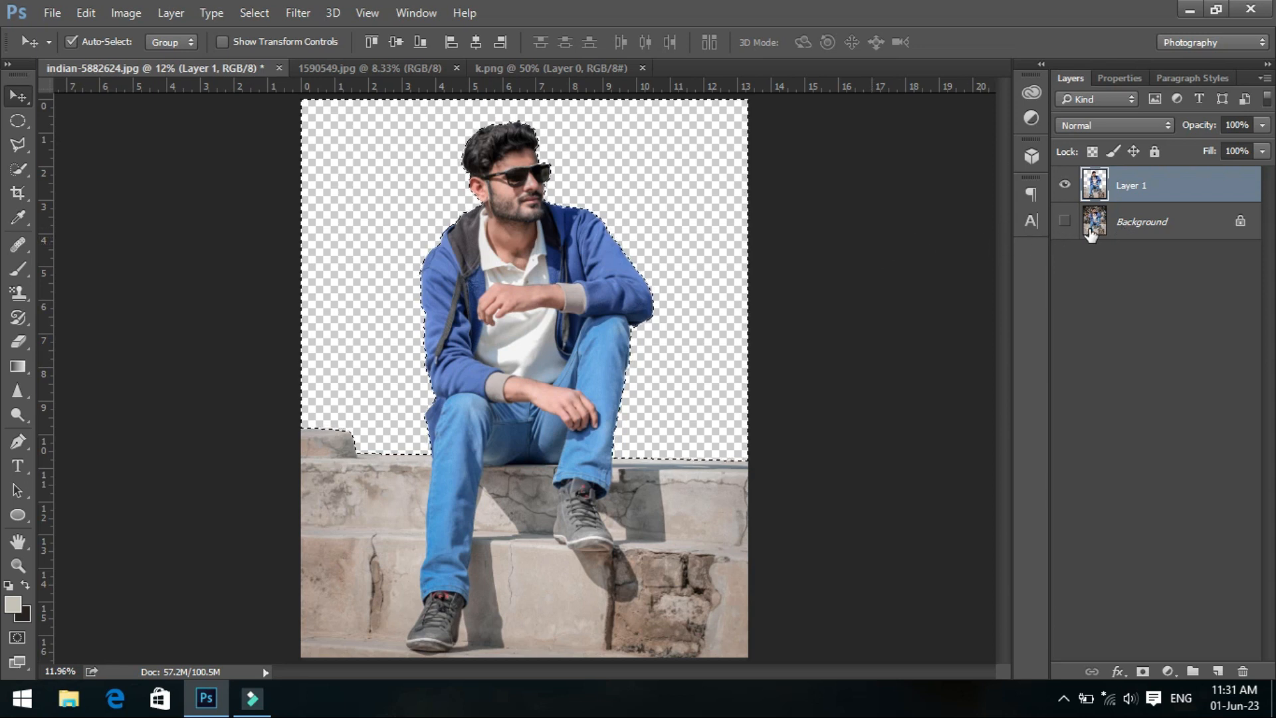
# Copy the whole autumn tree image from 1590549.jpg and paste it between Layer 1 and the Background layer of indian-5882624.jpg.
pyautogui.click(1113, 233)
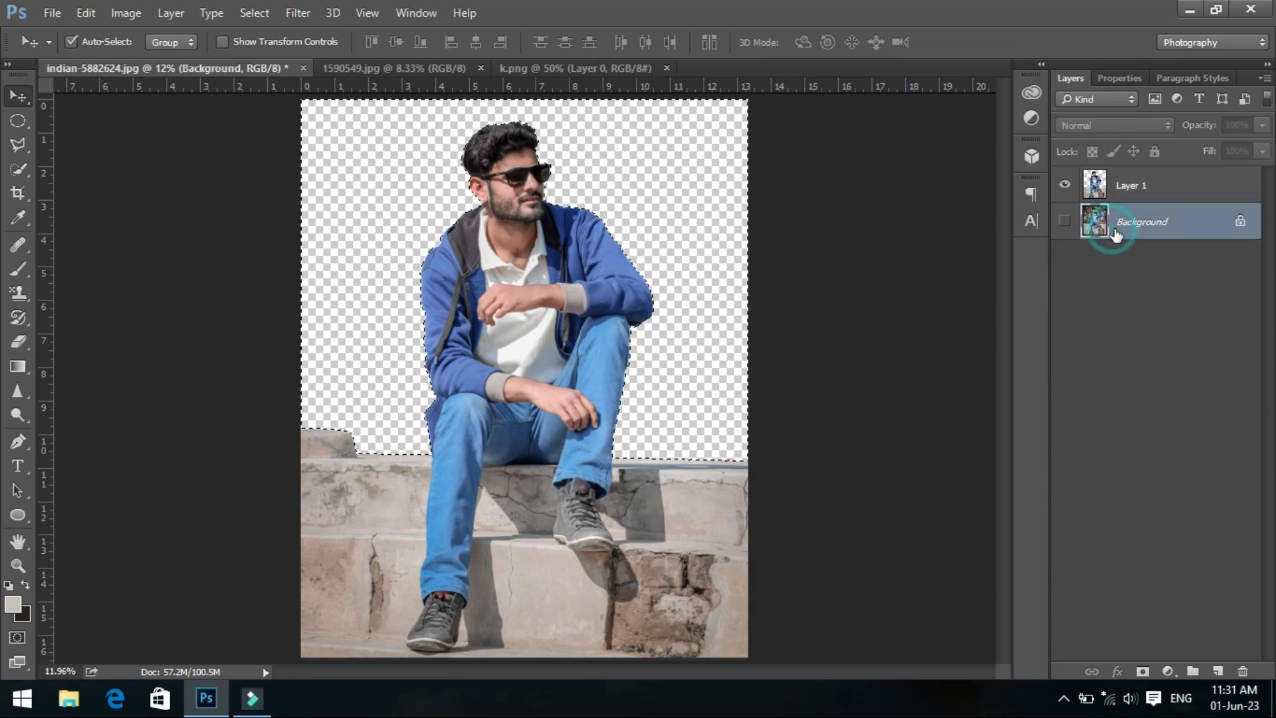
pyautogui.click(424, 67)
pyautogui.moveTo(537, 317); pyautogui.dragTo(459, 266)
pyautogui.click(622, 278)
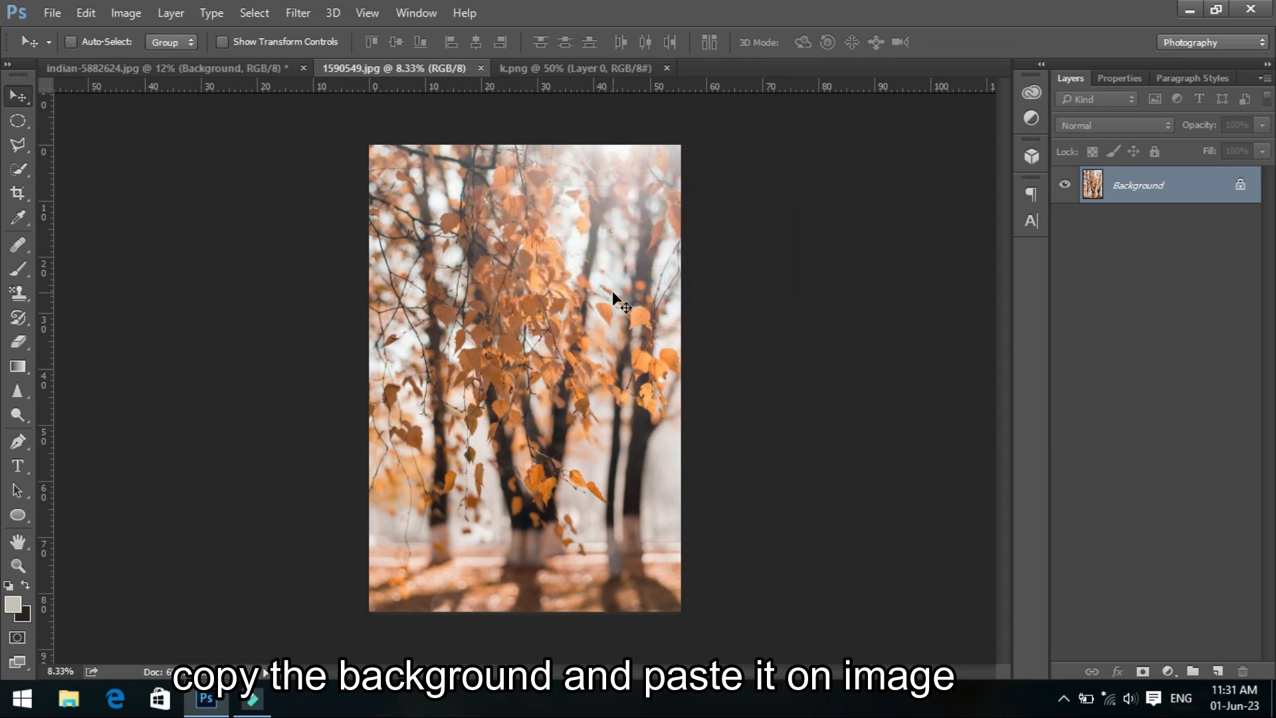
pyautogui.hotkey('ctrl', 'a')
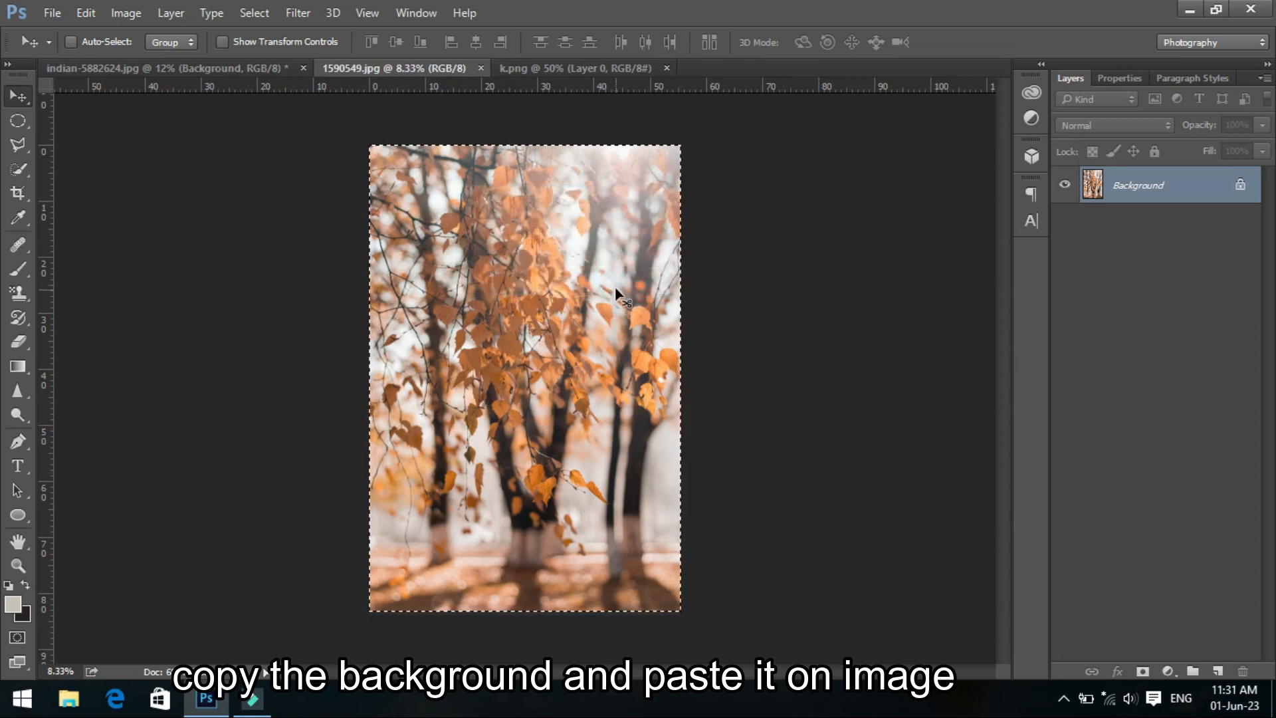
pyautogui.click(199, 69)
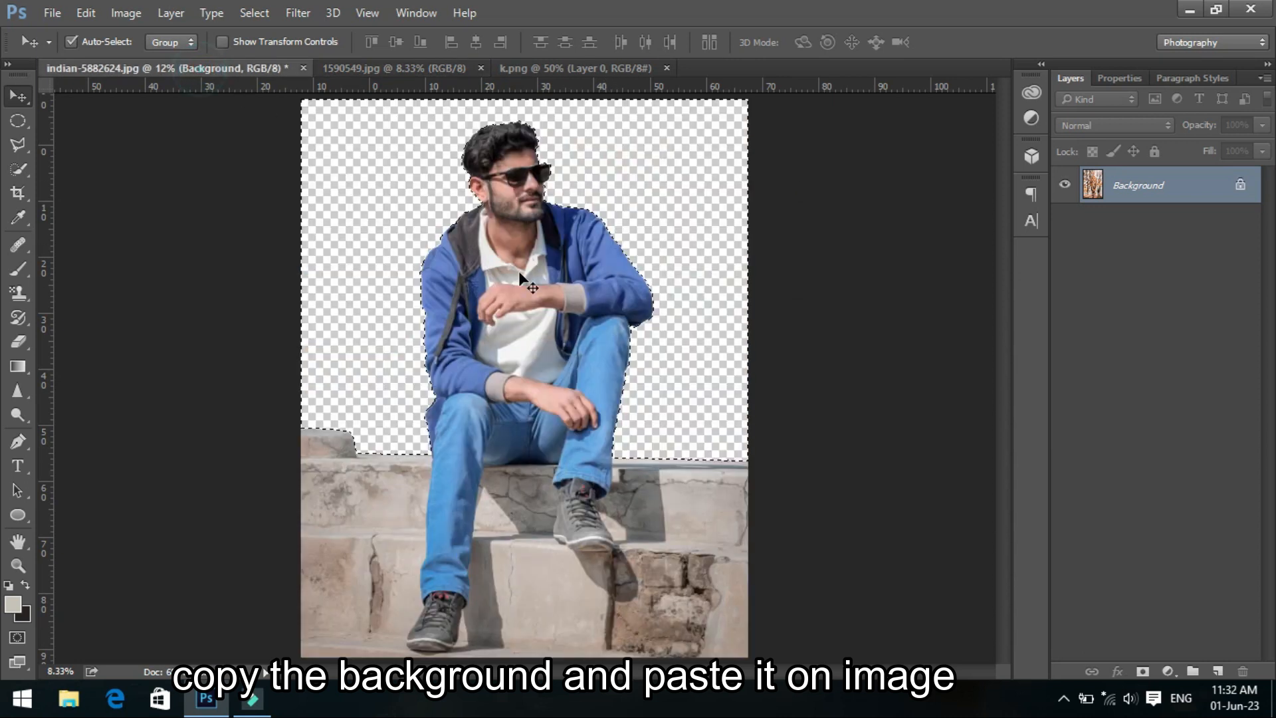
pyautogui.hotkey('ctrl', 'v')
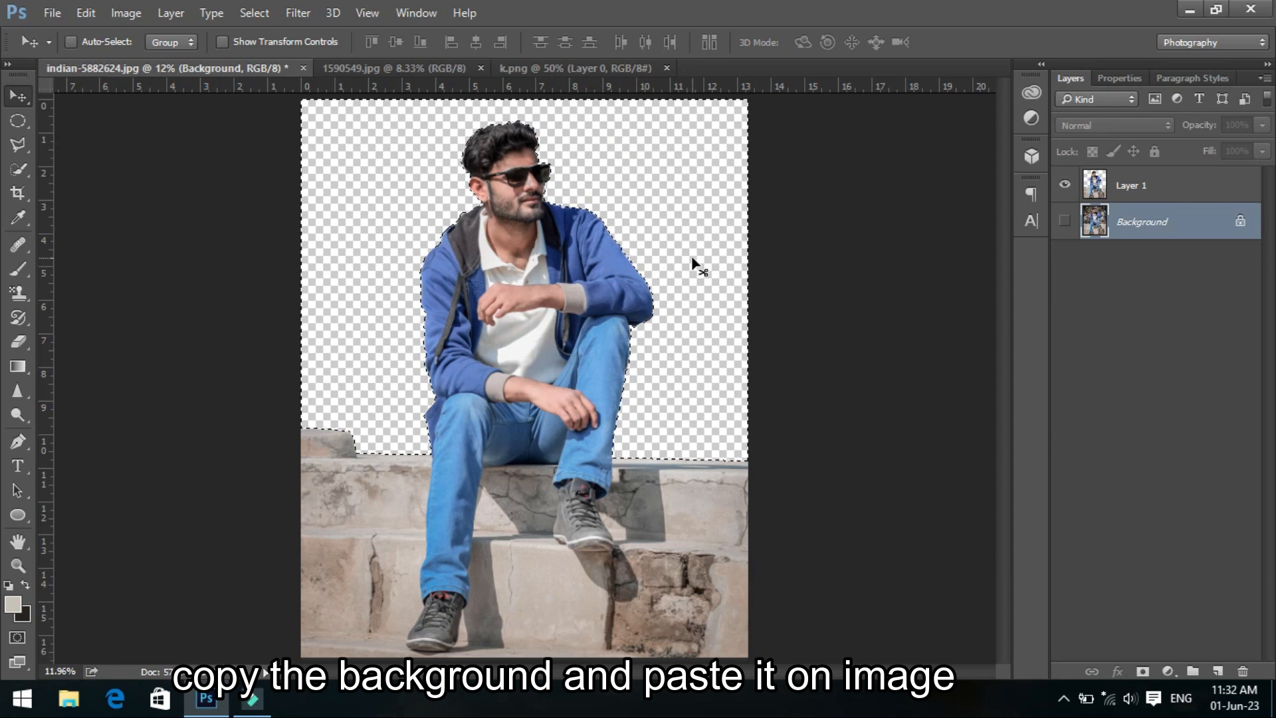
pyautogui.hotkey('ctrl', 'v')
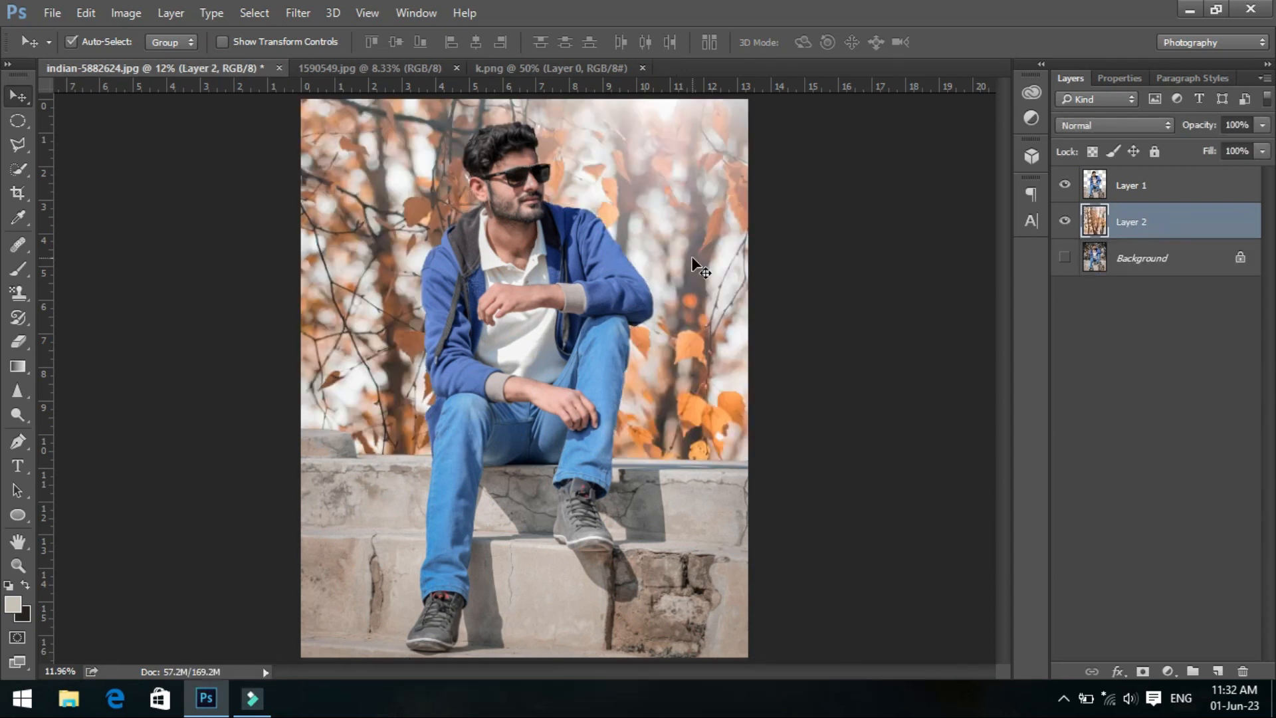
# Scale down and reposition the pasted autumn backdrop to fill the area behind the man, and make the Background layer visible again.
pyautogui.hotkey('ctrl', 't')
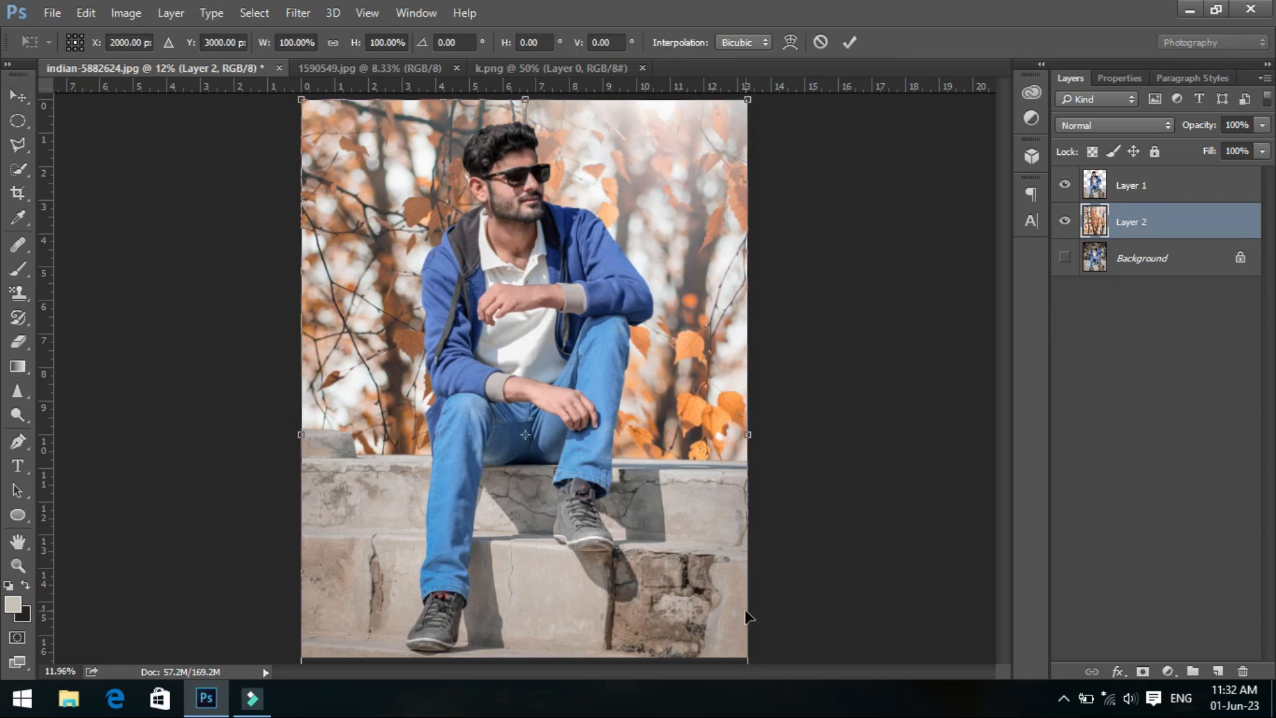
pyautogui.moveTo(747, 99); pyautogui.dragTo(739, 103)
pyautogui.moveTo(705, 202); pyautogui.dragTo(707, 155)
pyautogui.moveTo(736, 370); pyautogui.dragTo(747, 369)
pyautogui.press('Return')
pyautogui.moveTo(703, 273)
pyautogui.mouseDown()
pyautogui.moveTo(682, 282)
pyautogui.moveTo(702, 282)
pyautogui.mouseUp()
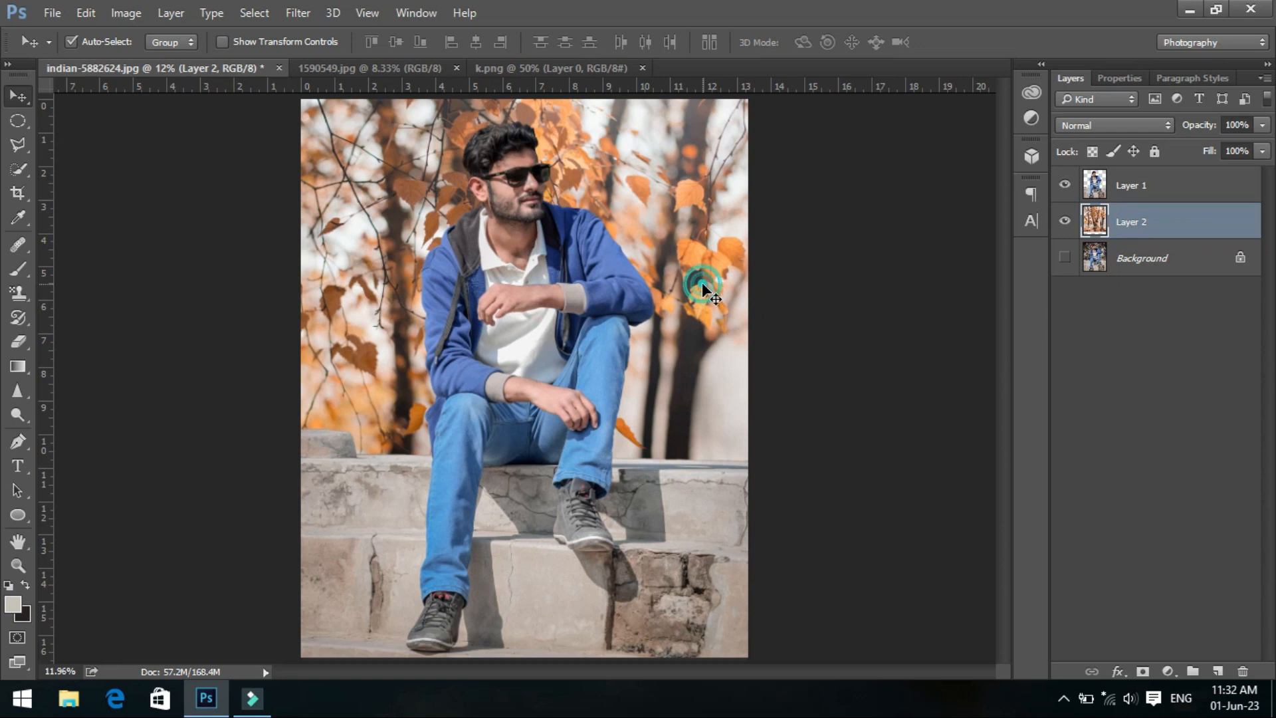
pyautogui.click(1066, 259)
# Add an Exposure adjustment layer above Layer 2 with the exposure set to -2.15.
pyautogui.click(1165, 671)
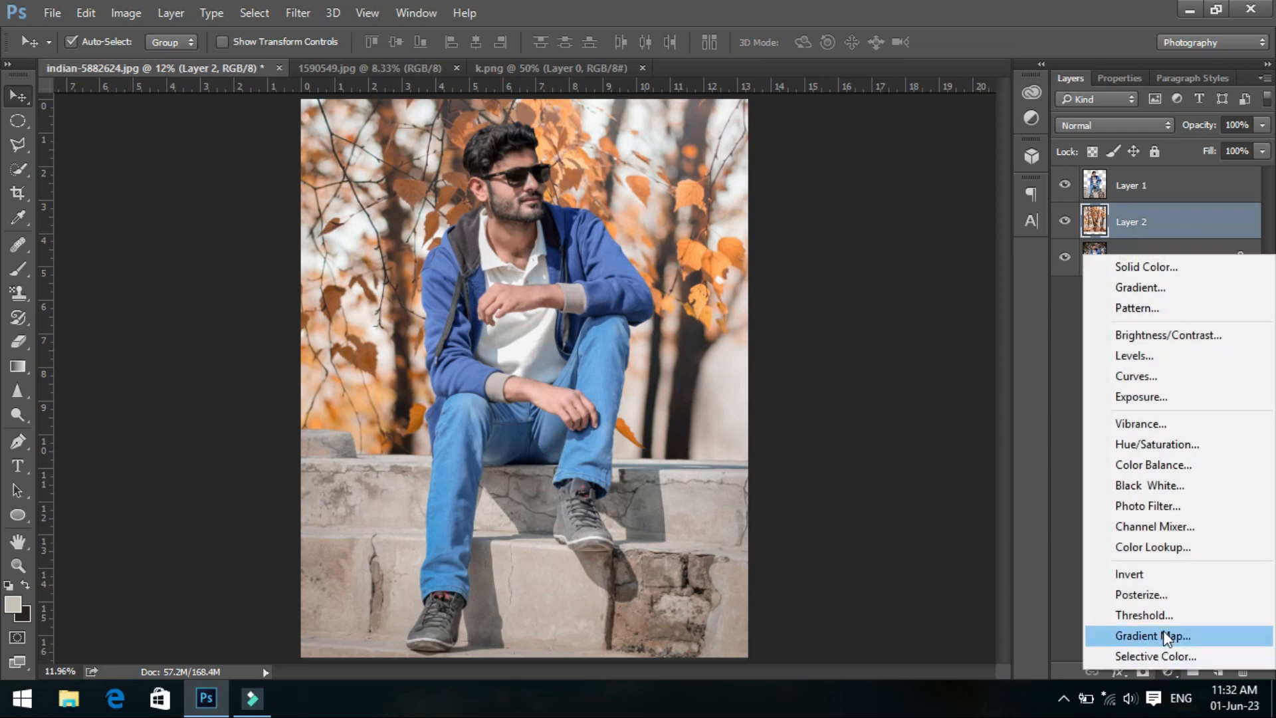
pyautogui.click(1169, 399)
pyautogui.moveTo(1143, 178); pyautogui.dragTo(1125, 178)
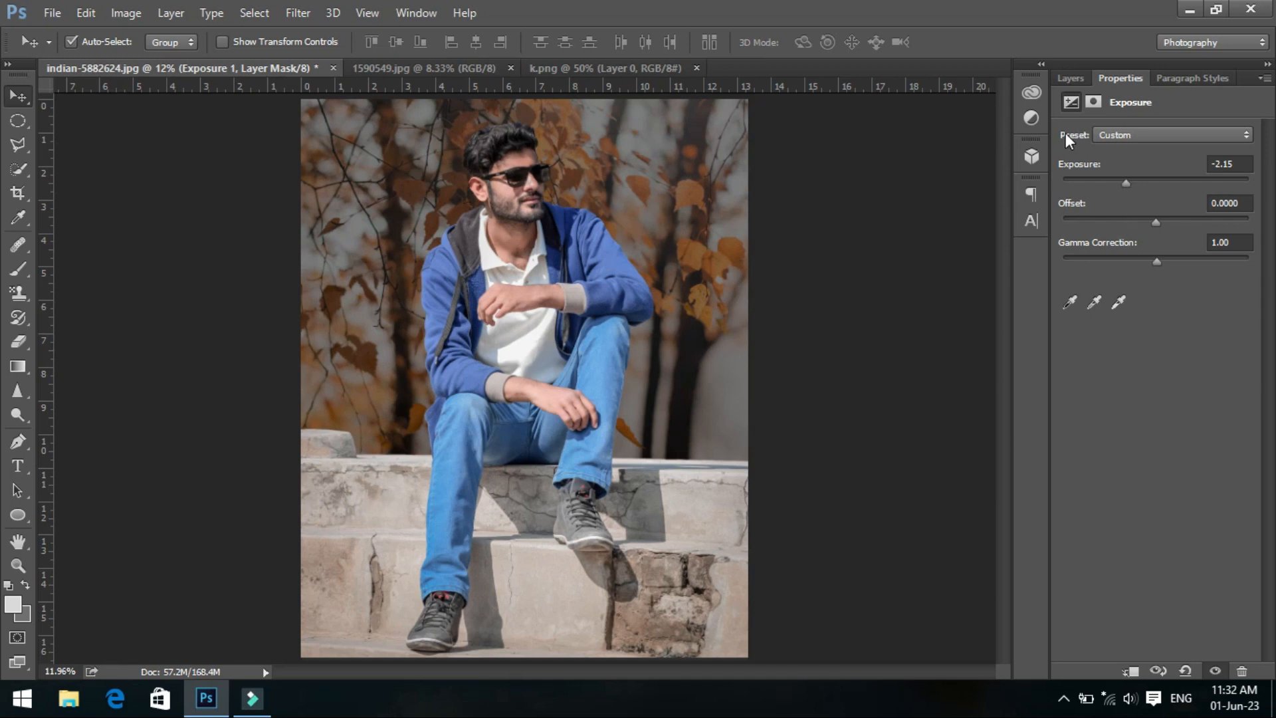
pyautogui.click(1067, 78)
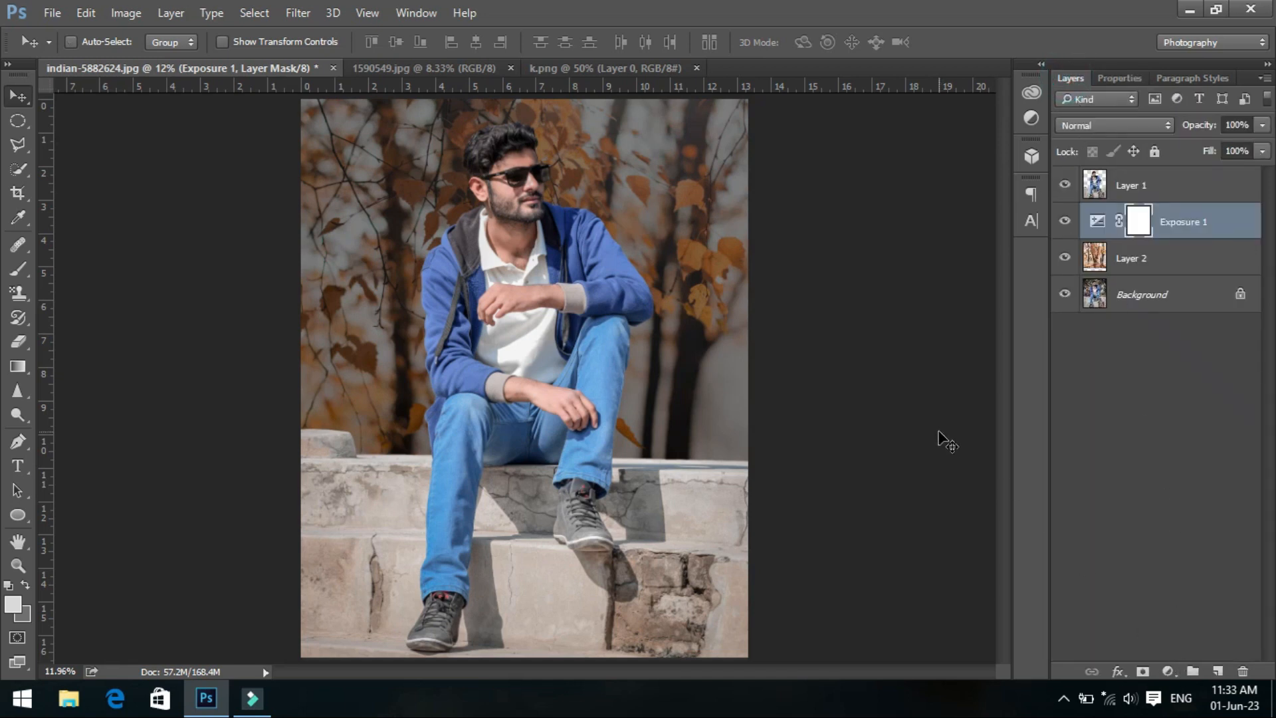
# Add a Brightness/Contrast adjustment layer above Exposure 1 with brightness -47 and contrast 33.
pyautogui.click(1168, 672)
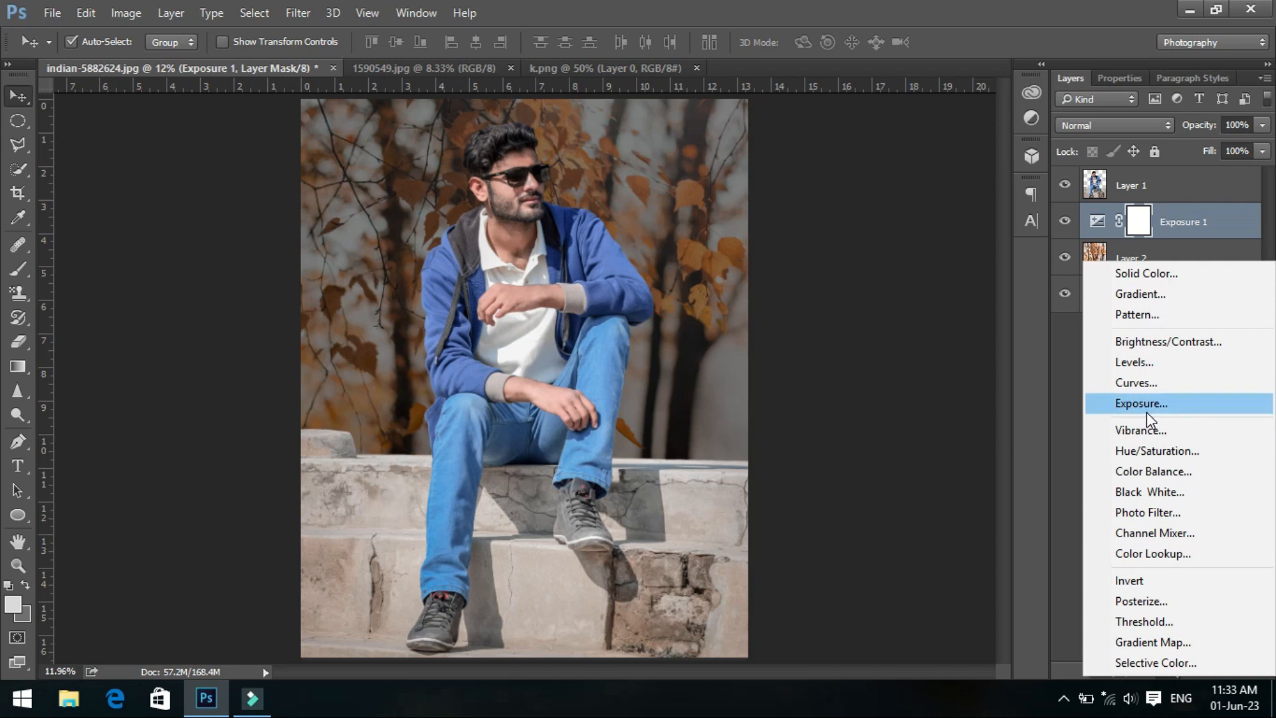
pyautogui.click(1146, 343)
pyautogui.moveTo(1155, 181); pyautogui.dragTo(1188, 217)
pyautogui.moveTo(1132, 183); pyautogui.dragTo(1133, 188)
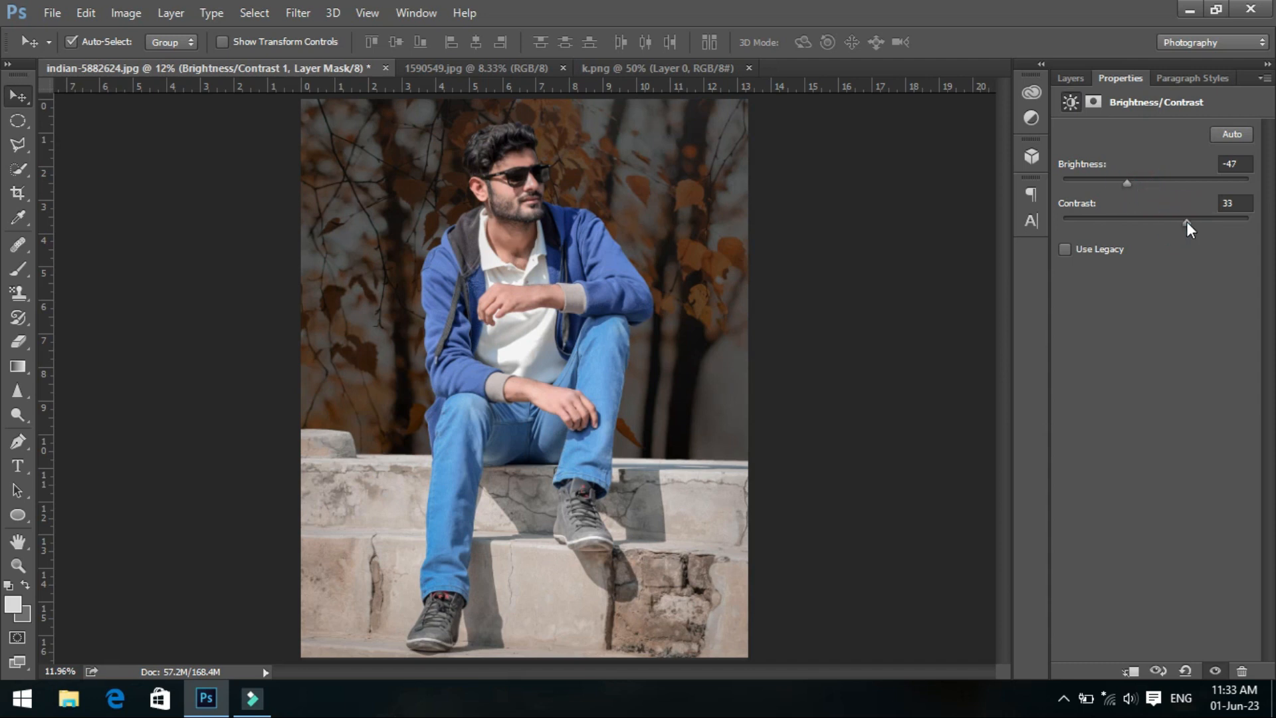
pyautogui.click(1075, 77)
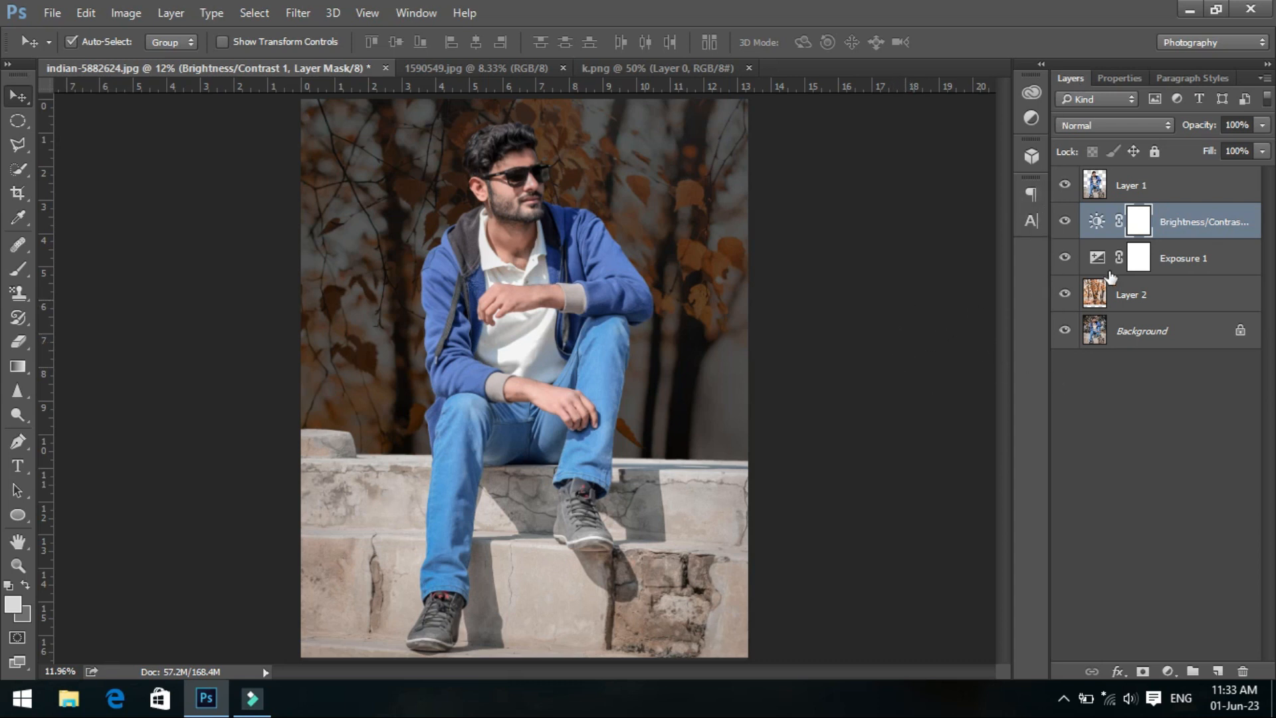
# Apply the Camera Raw filter to Layer 2 with exposure -2.15 and contrast +21.
pyautogui.click(1148, 292)
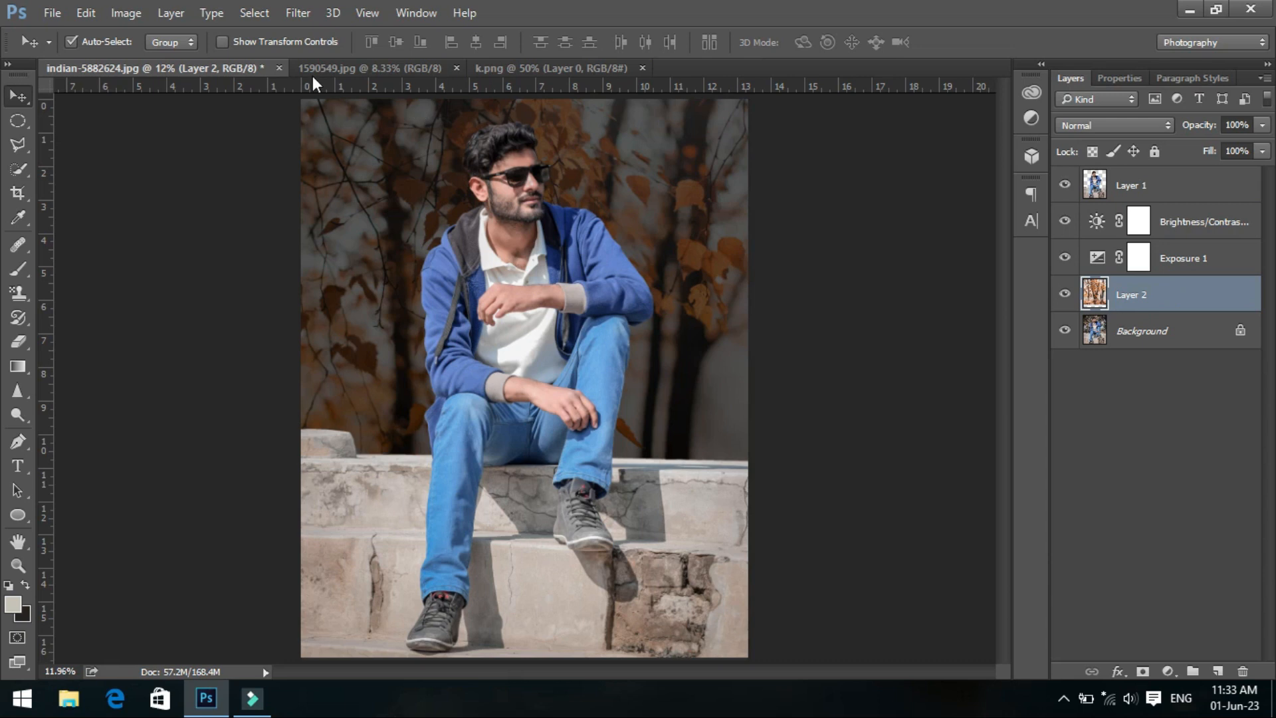
pyautogui.click(299, 14)
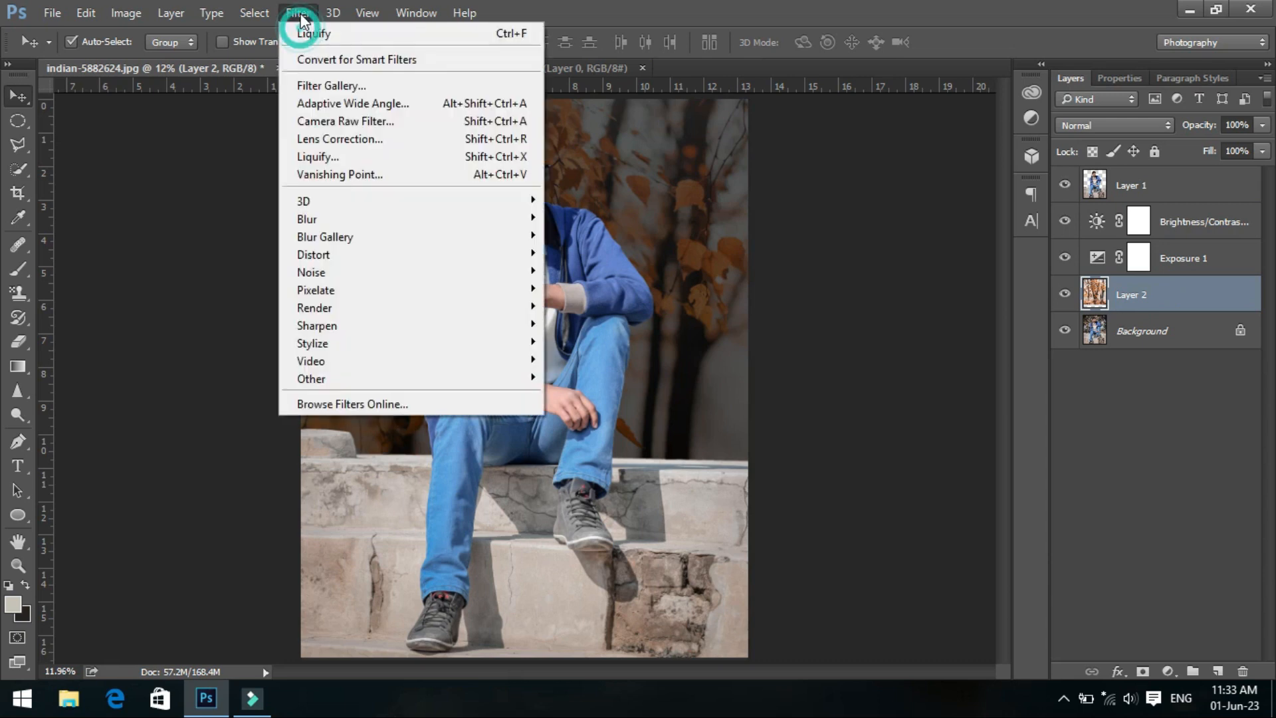
pyautogui.click(382, 118)
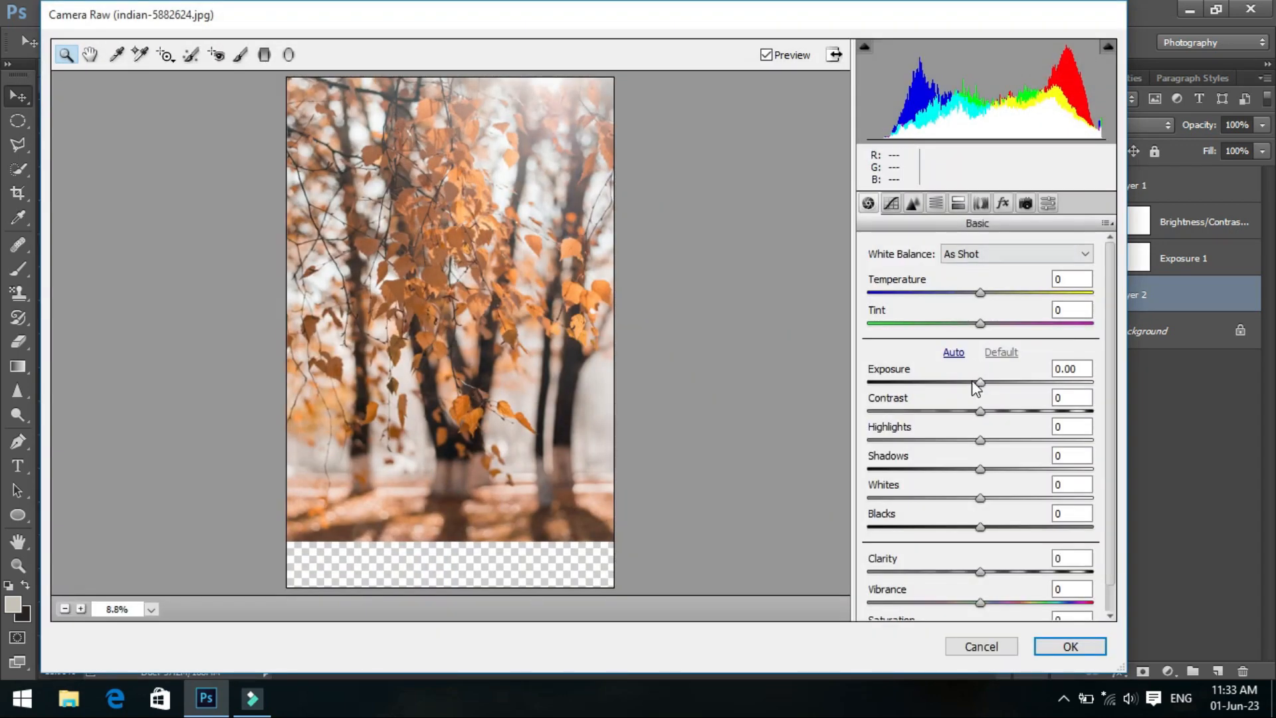
pyautogui.moveTo(972, 382); pyautogui.dragTo(932, 382)
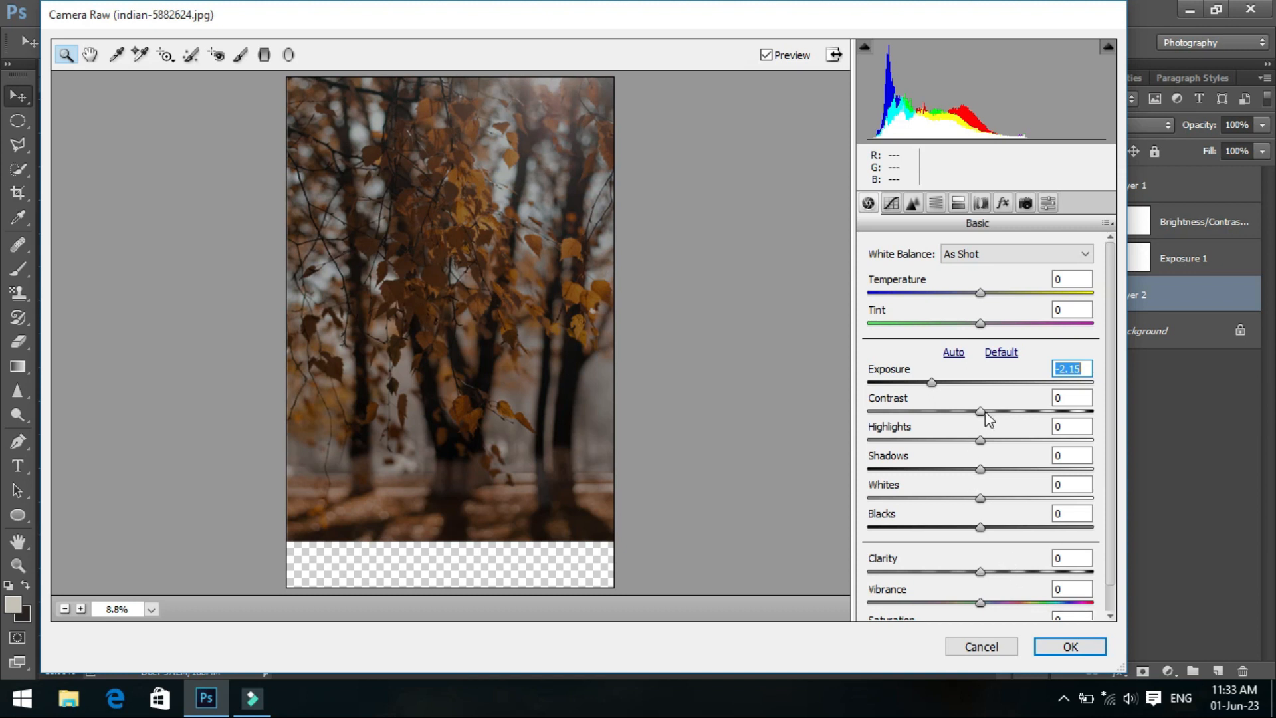
pyautogui.moveTo(980, 411); pyautogui.dragTo(1008, 412)
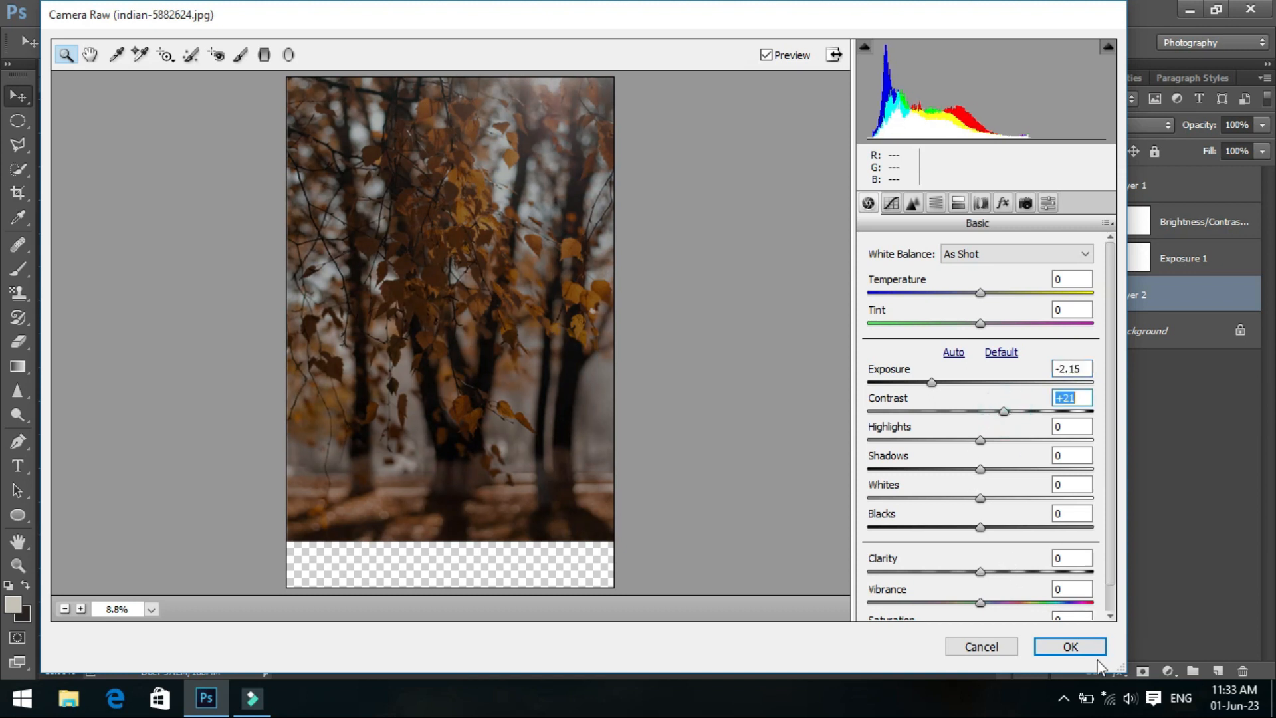
pyautogui.click(1071, 647)
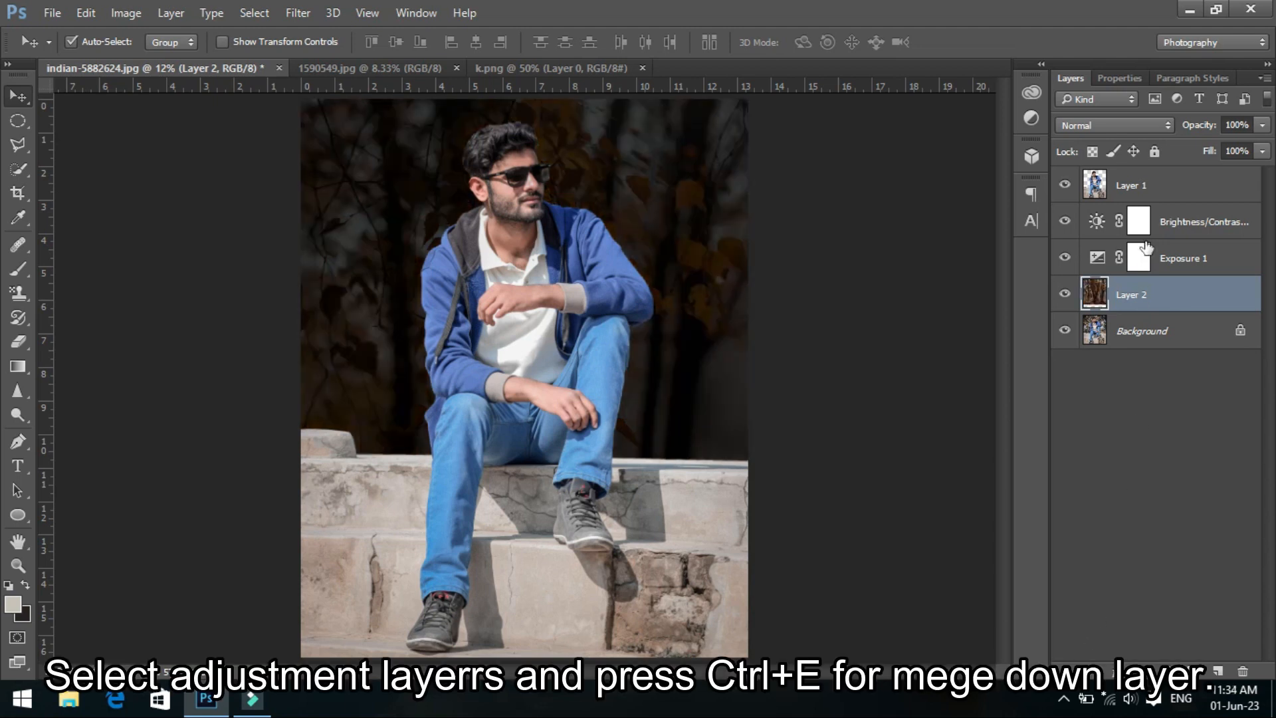
# Merge the Exposure and Brightness/Contrast adjustment layers down into Layer 2.
pyautogui.click(1208, 261)
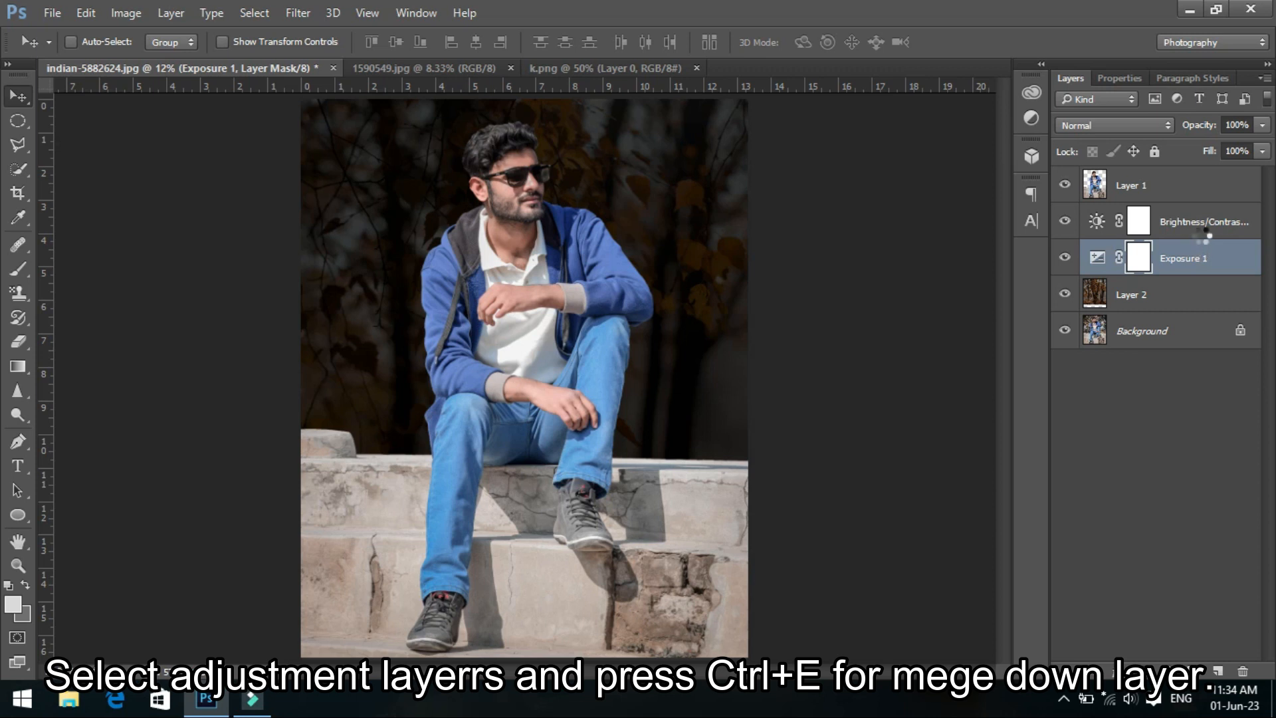
pyautogui.hotkey('ctrl', 'e')
pyautogui.click(1240, 224)
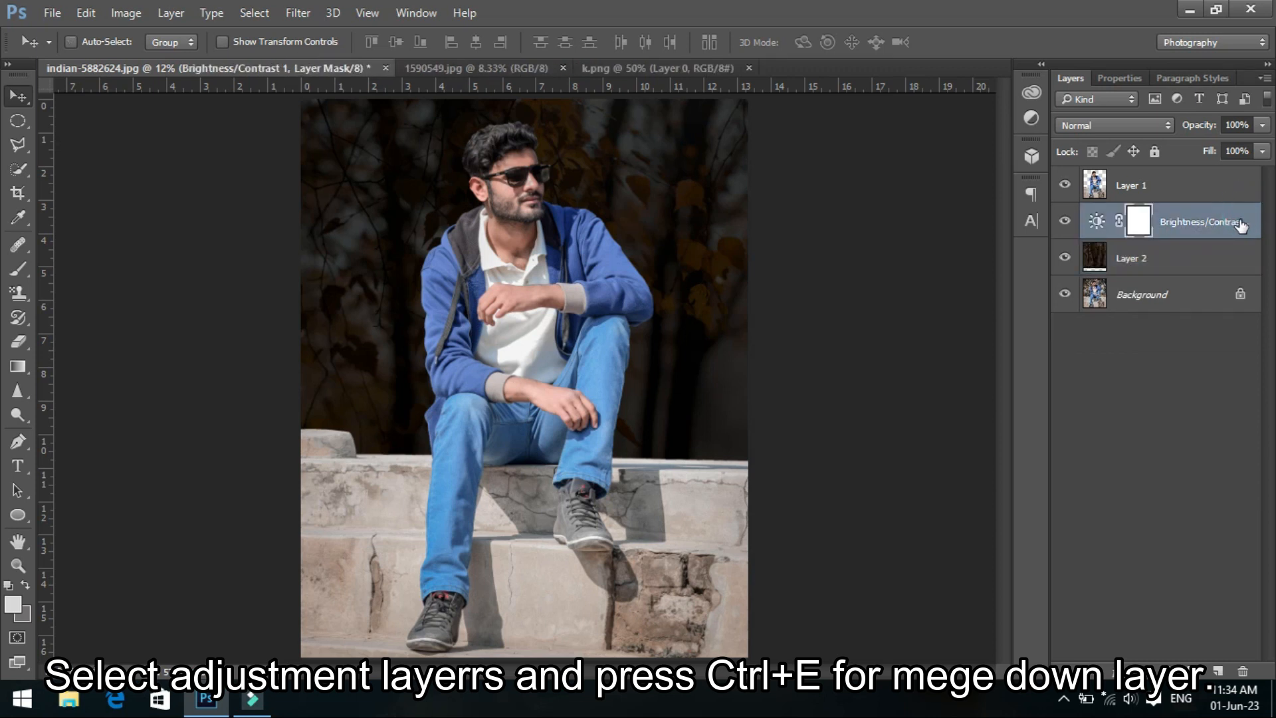
pyautogui.hotkey('ctrl', 'e')
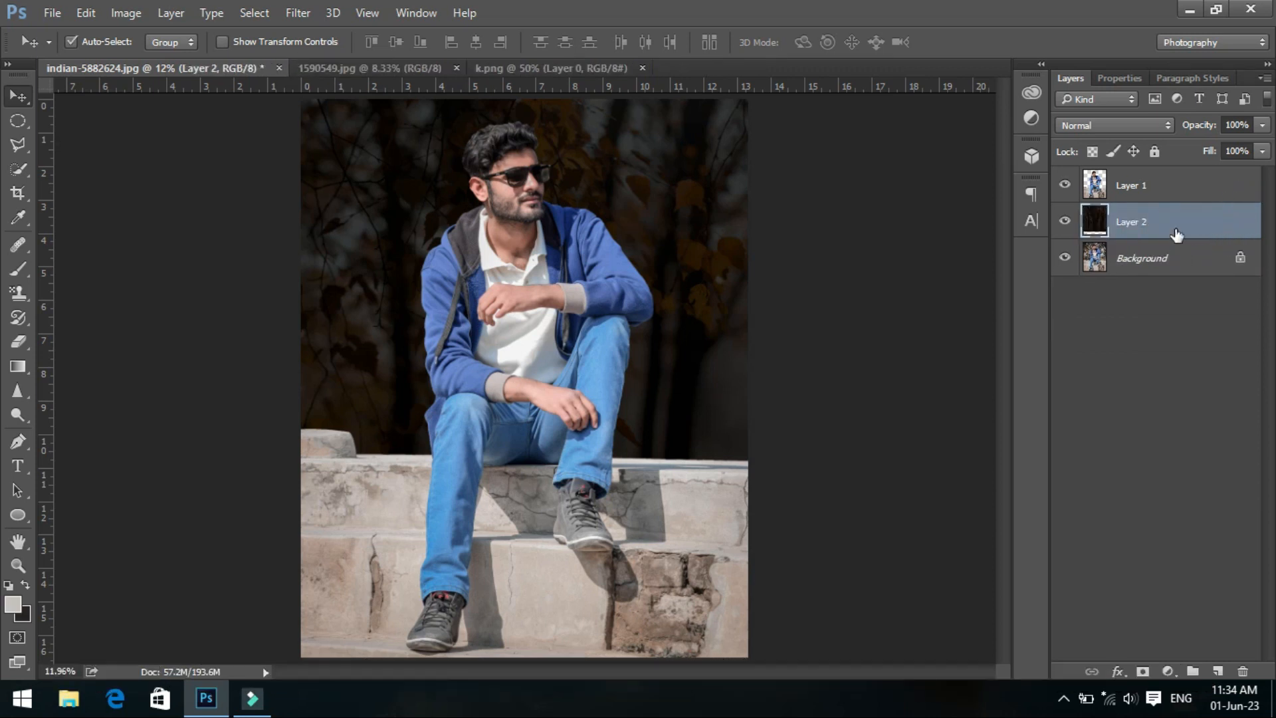
# Add a Hue/Saturation adjustment above Layer 1, sample the jacket's blue, and set the Blues to hue -2 and lightness -97.
pyautogui.click(1177, 189)
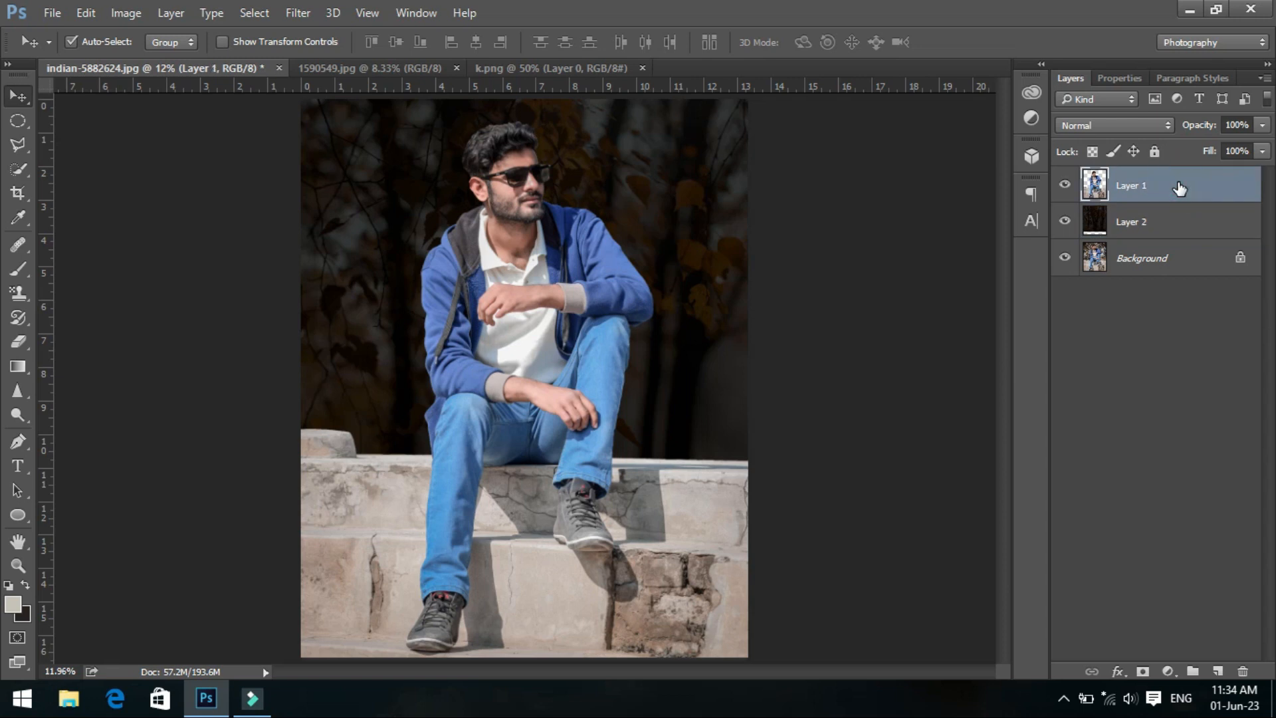
pyautogui.click(1167, 669)
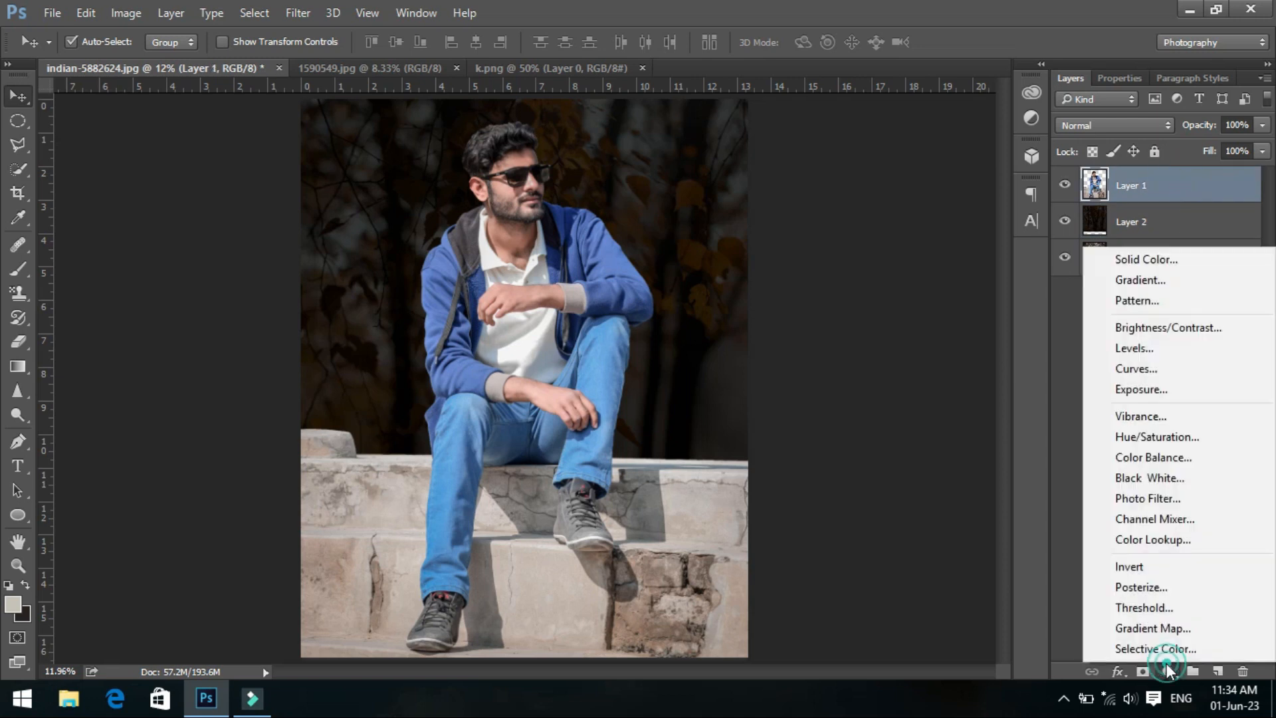
pyautogui.click(1143, 442)
pyautogui.click(1070, 161)
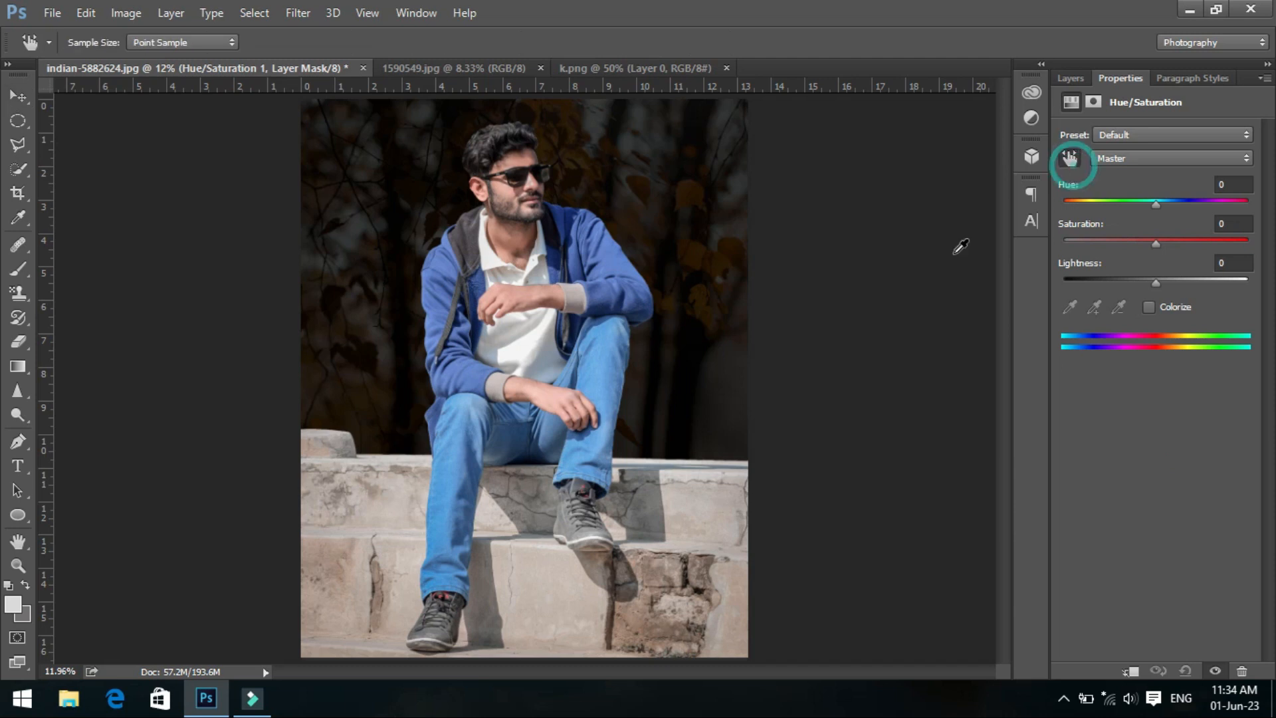
pyautogui.click(605, 293)
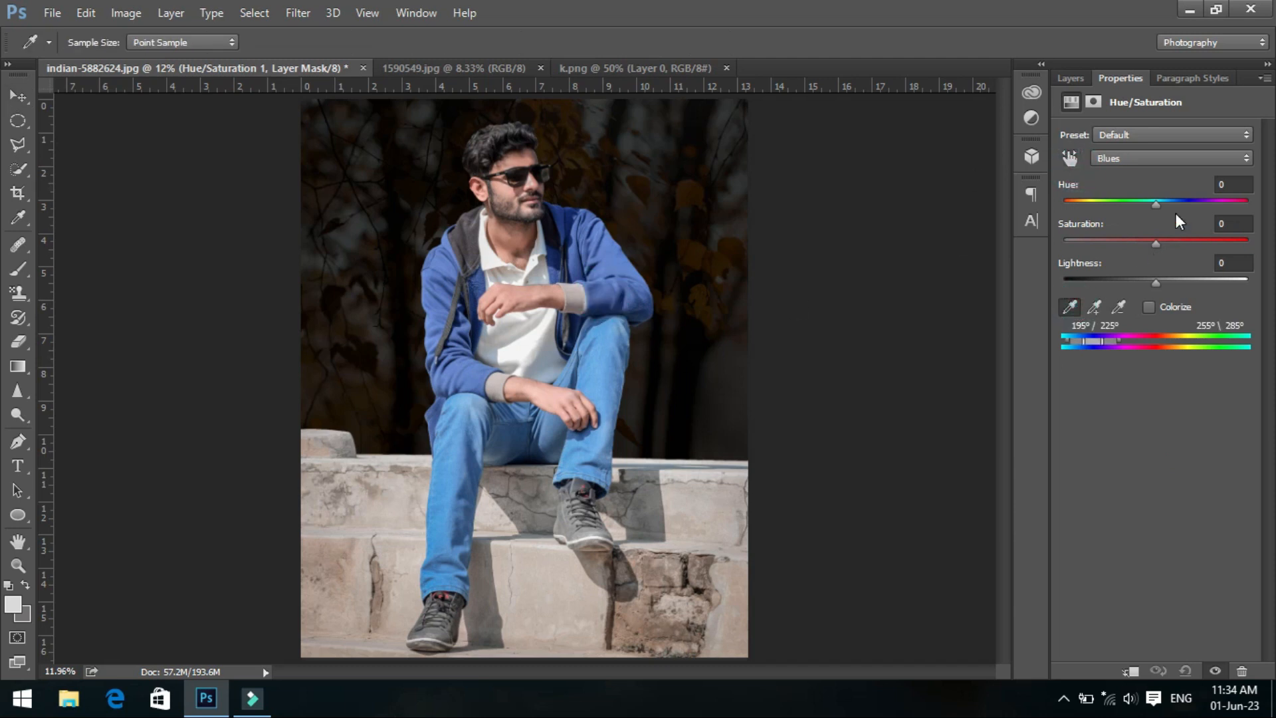
pyautogui.moveTo(1127, 282); pyautogui.dragTo(1069, 279)
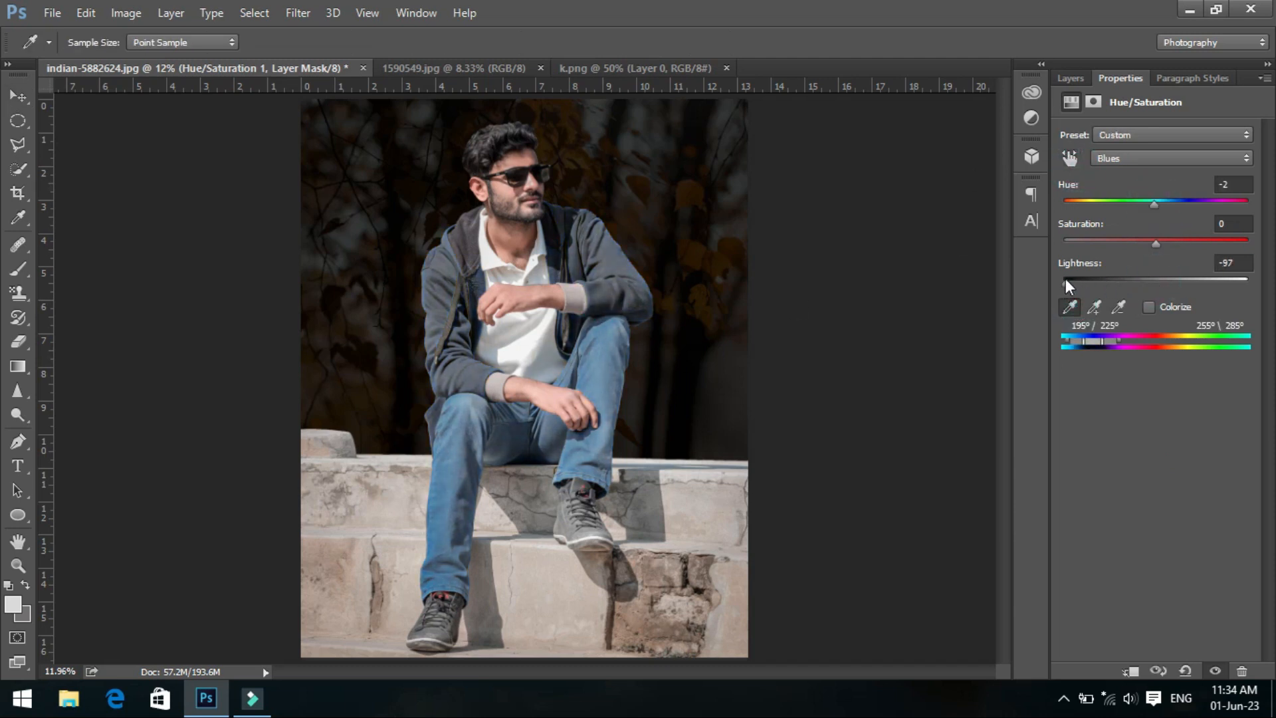
# Sample the jeans' blue for the Hue/Saturation adjustment's Blues range and set the lightness to -100.
pyautogui.click(610, 349)
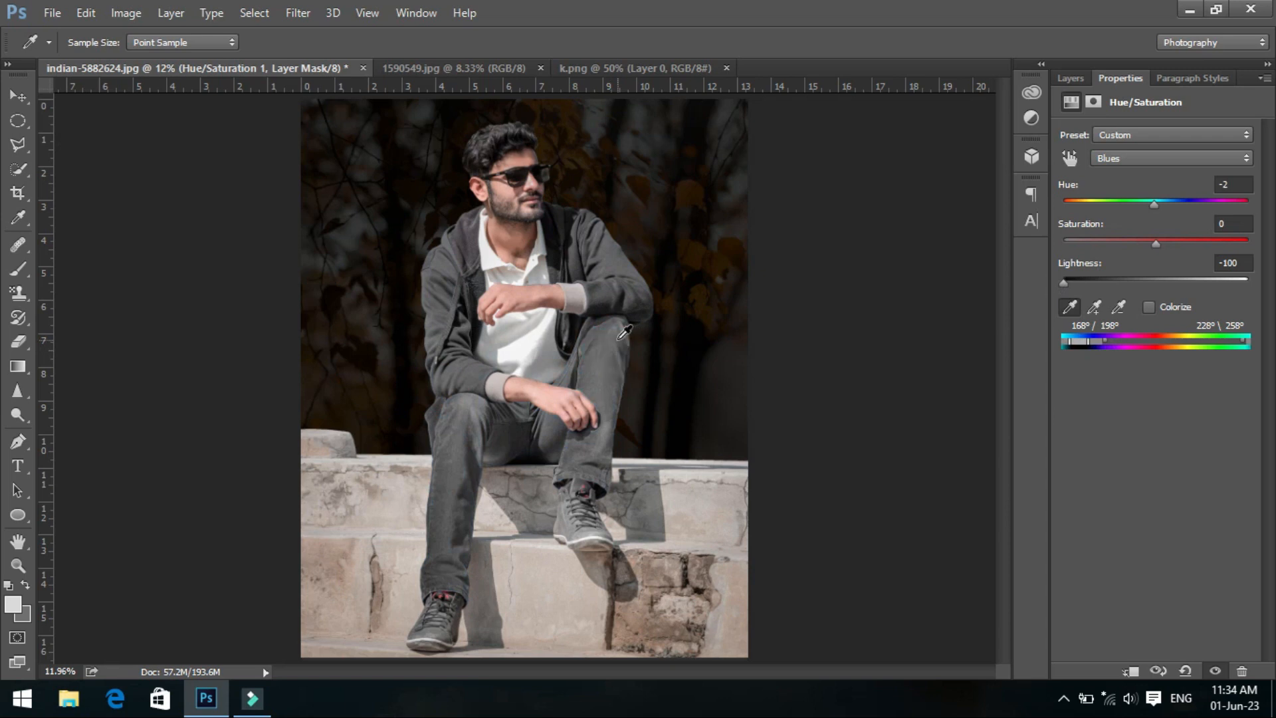
pyautogui.press('v')
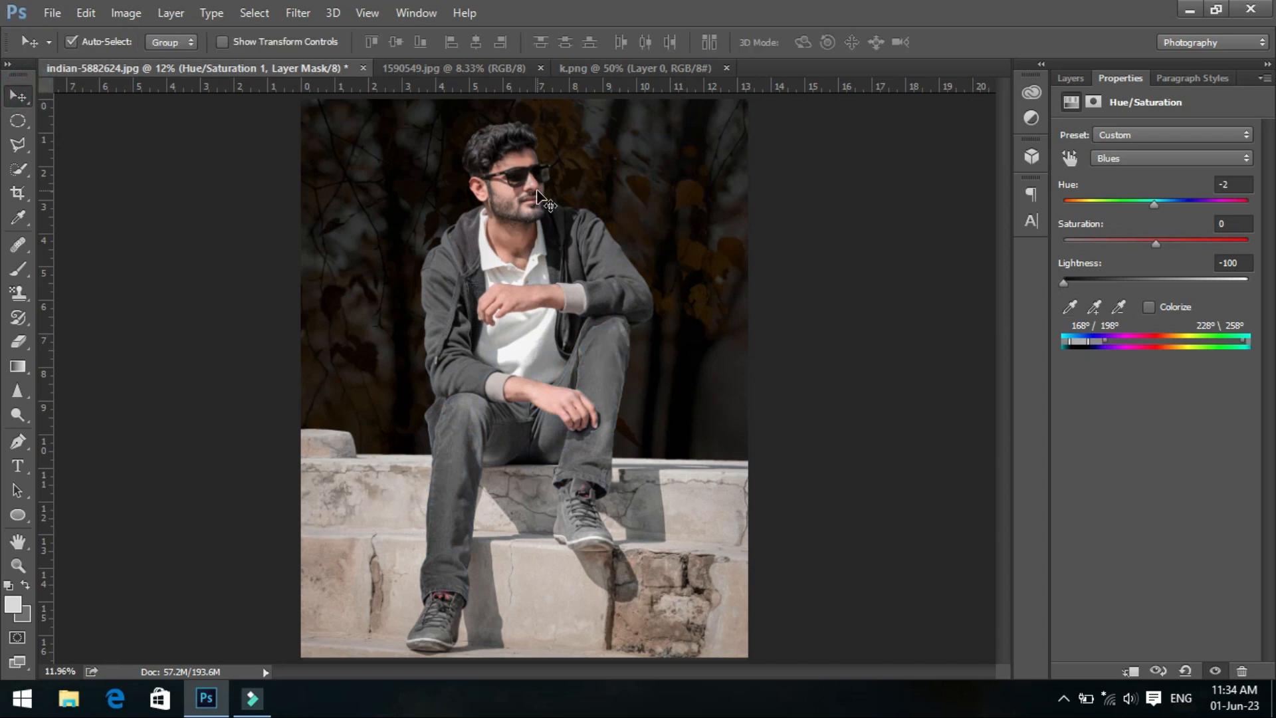
pyautogui.click(1059, 78)
# Add a Selective Color adjustment above Hue/Saturation 1 and adjust the cyan, magenta, yellow and black of the Reds.
pyautogui.click(1164, 673)
pyautogui.click(1167, 661)
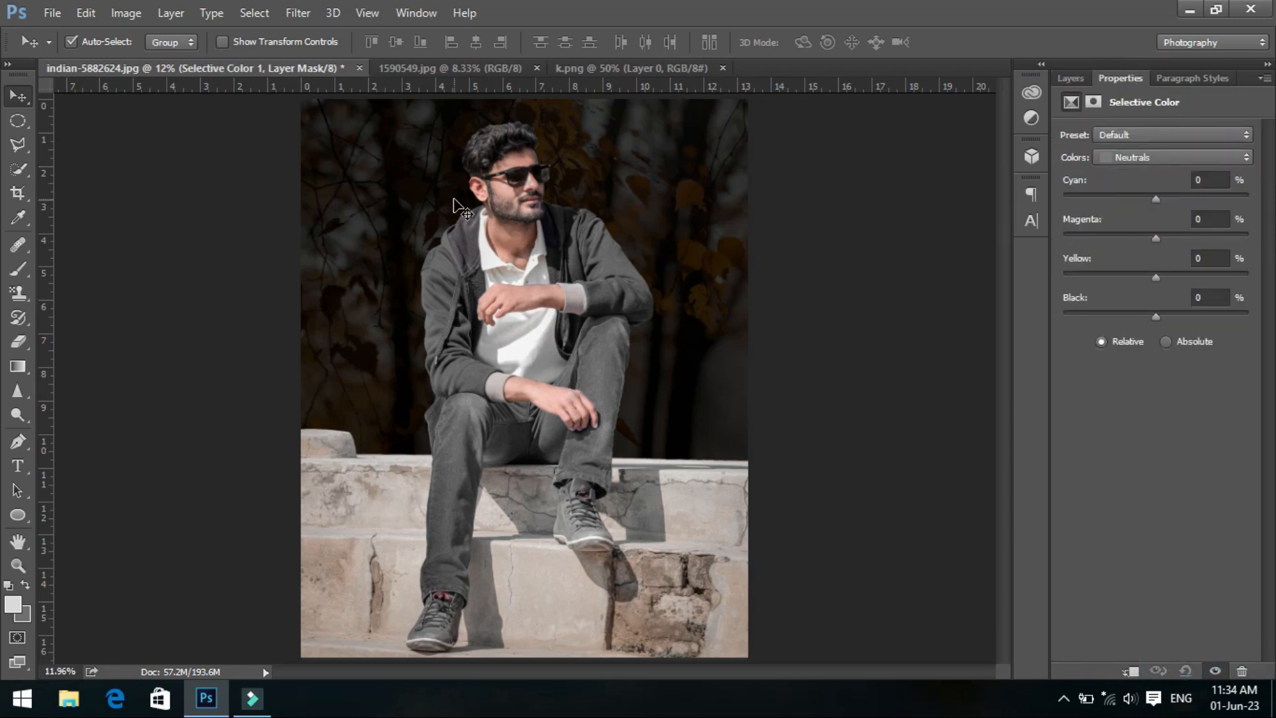
pyautogui.press('z')
pyautogui.moveTo(458, 200); pyautogui.dragTo(558, 277)
pyautogui.click(1144, 156)
pyautogui.click(1145, 161)
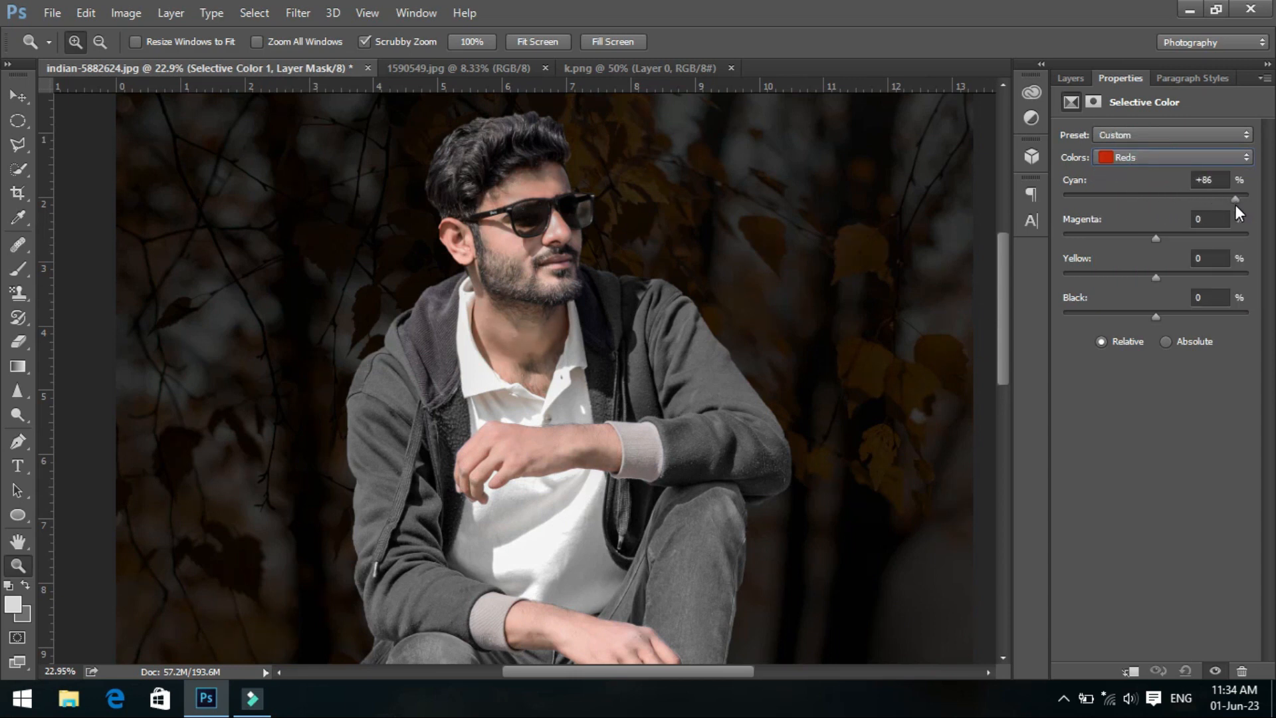
pyautogui.click(1153, 238)
pyautogui.click(1154, 277)
pyautogui.moveTo(1150, 276); pyautogui.dragTo(1139, 318)
pyautogui.click(1070, 78)
pyautogui.moveTo(864, 447); pyautogui.dragTo(775, 436)
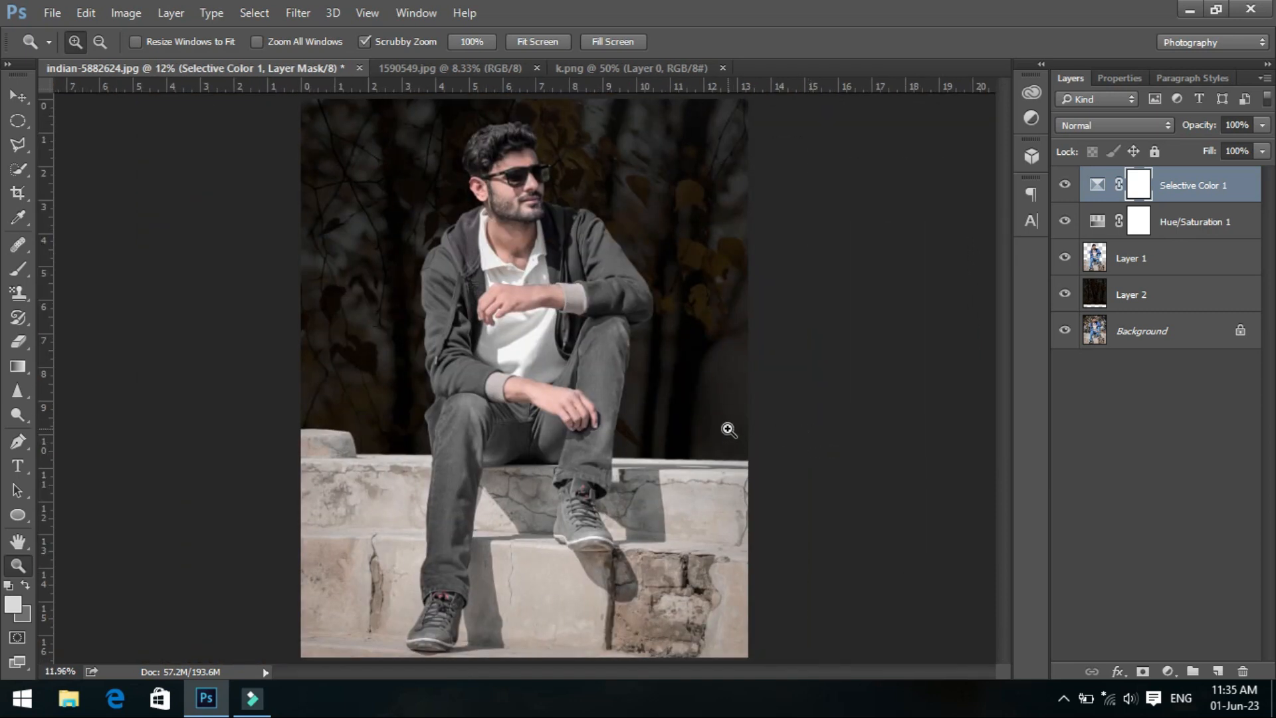
# Smooth the skin of the forehead, nose and cheek on Layer 1 with the Mixer Brush.
pyautogui.moveTo(537, 190); pyautogui.dragTo(637, 337)
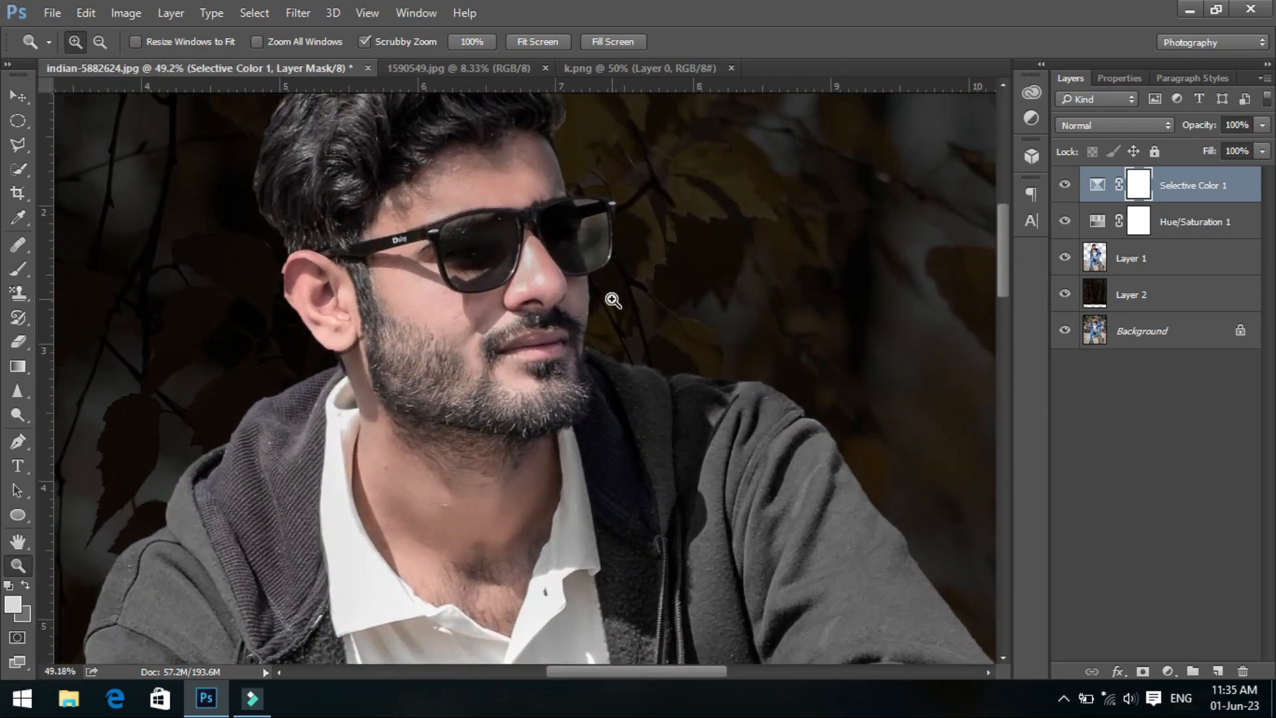
pyautogui.moveTo(615, 307); pyautogui.dragTo(677, 369)
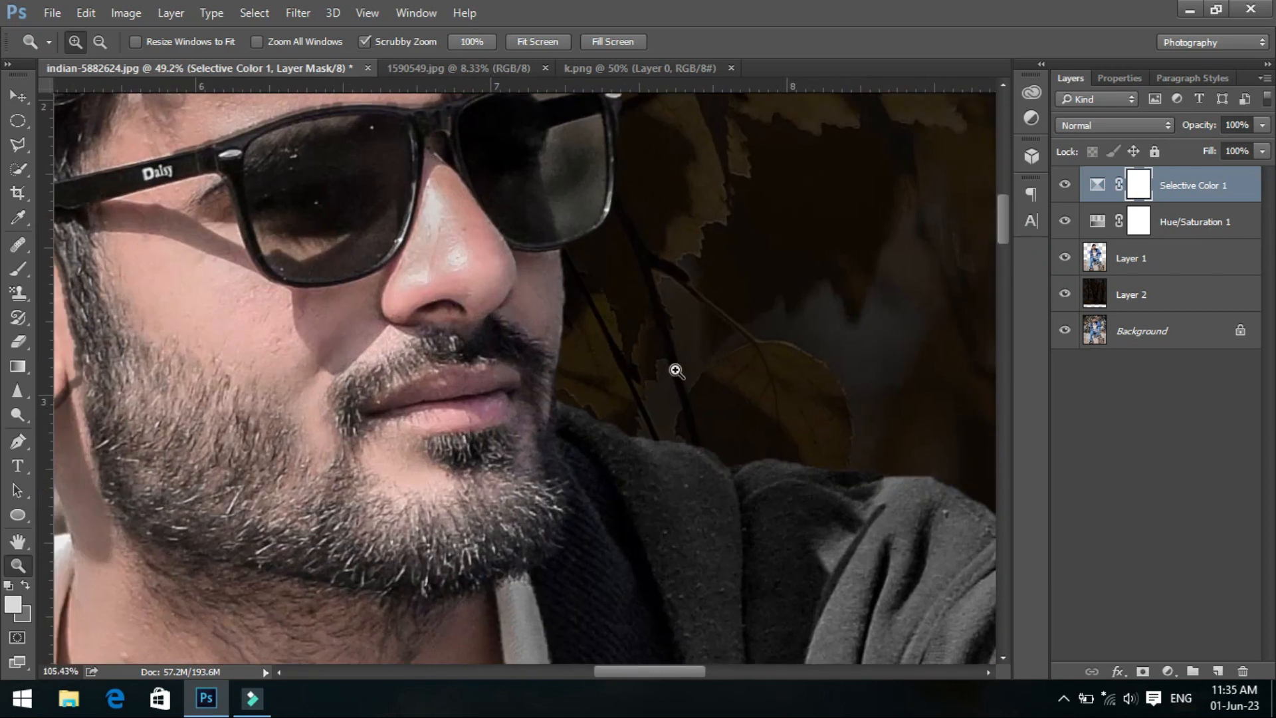
pyautogui.moveTo(689, 669); pyautogui.dragTo(676, 670)
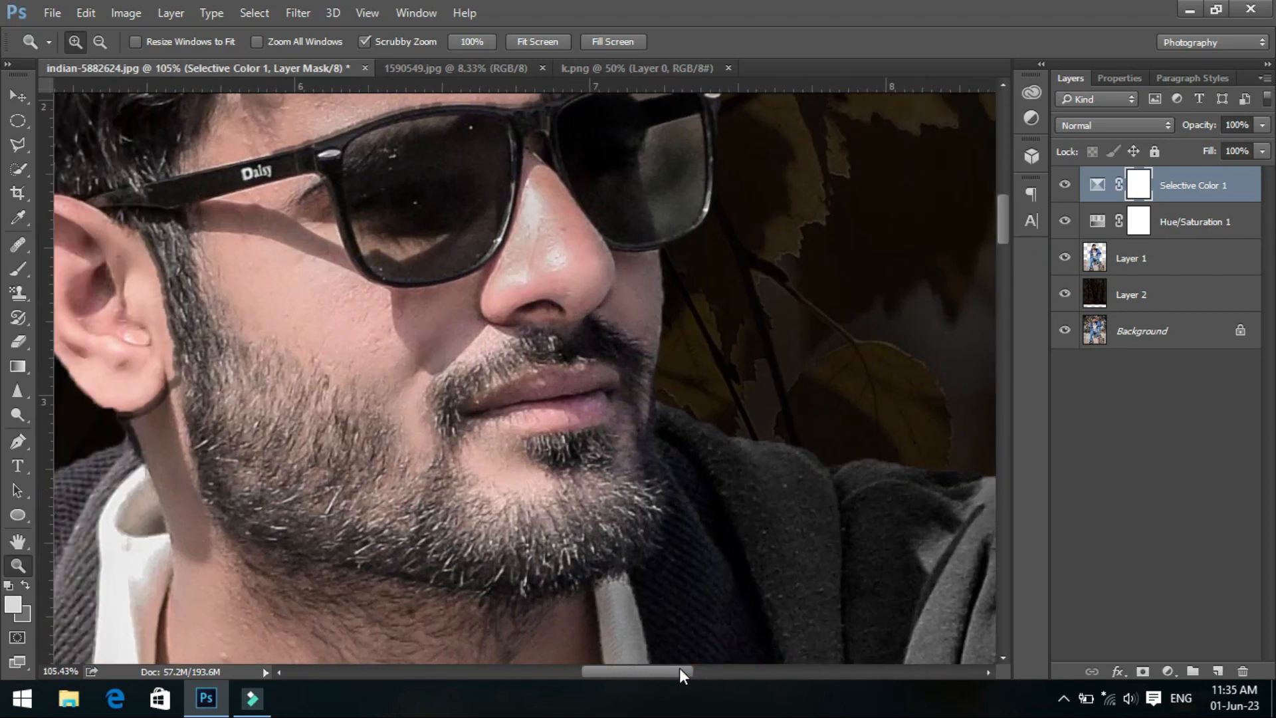
pyautogui.scroll(3, 650, 552)
pyautogui.scroll(2, 648, 532)
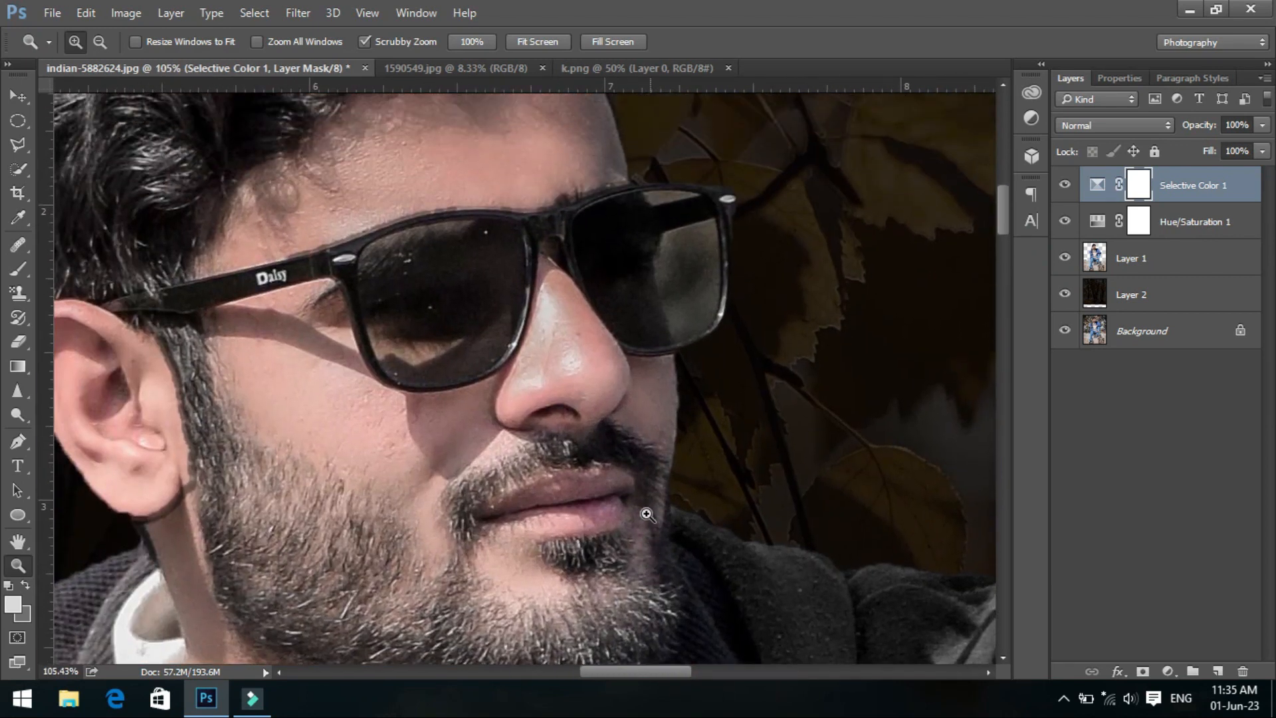
pyautogui.click(9, 272)
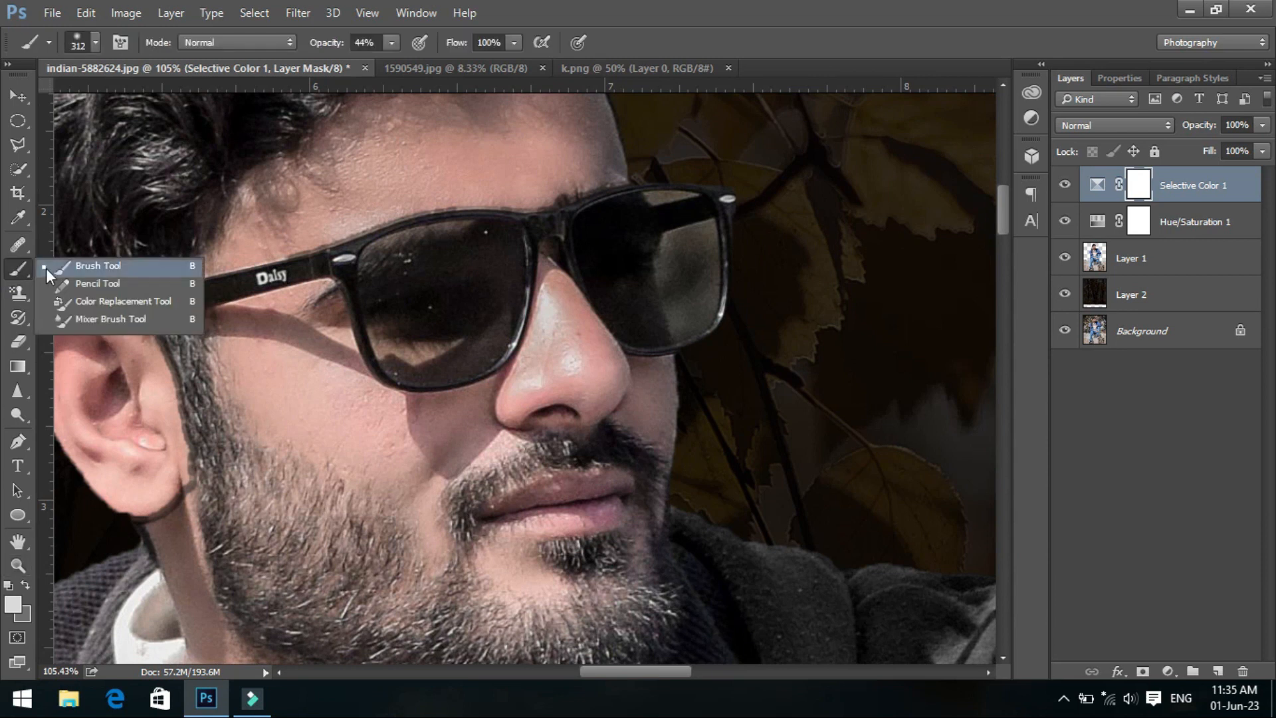
pyautogui.click(113, 320)
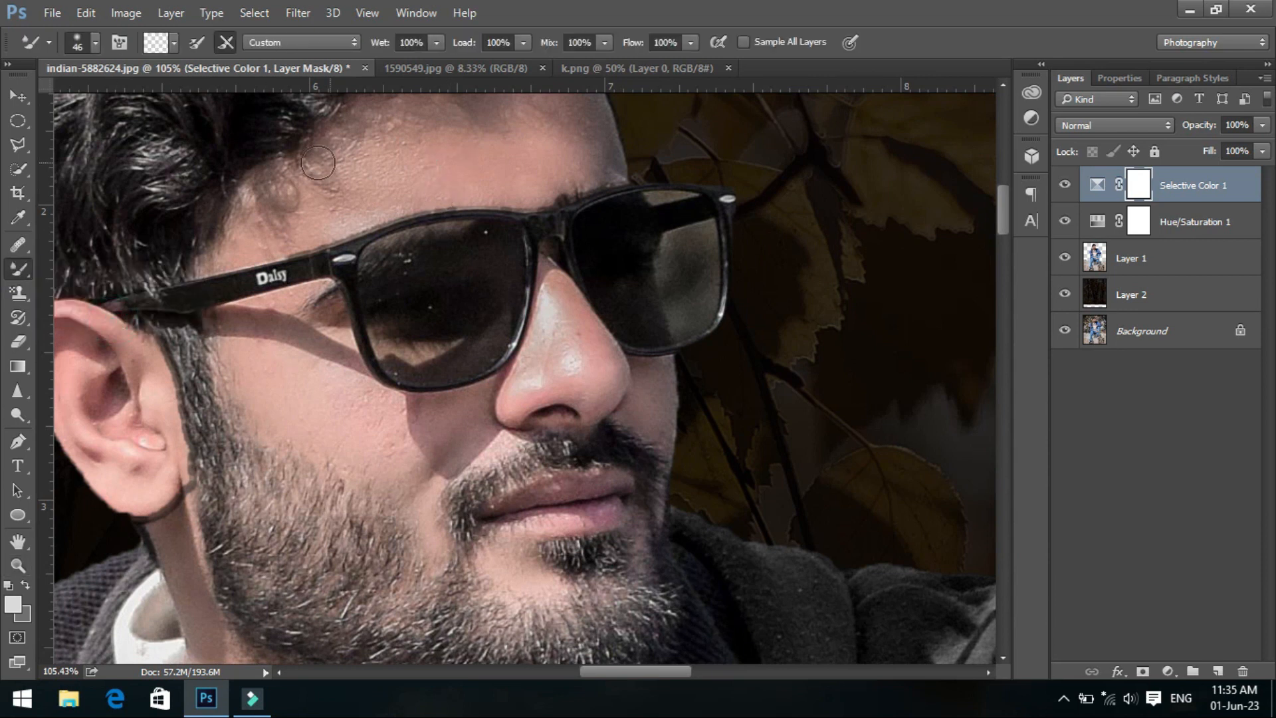
pyautogui.moveTo(307, 206)
pyautogui.mouseDown()
pyautogui.moveTo(280, 188)
pyautogui.moveTo(305, 214)
pyautogui.moveTo(283, 189)
pyautogui.moveTo(329, 180)
pyautogui.mouseUp()
pyautogui.click(1137, 271)
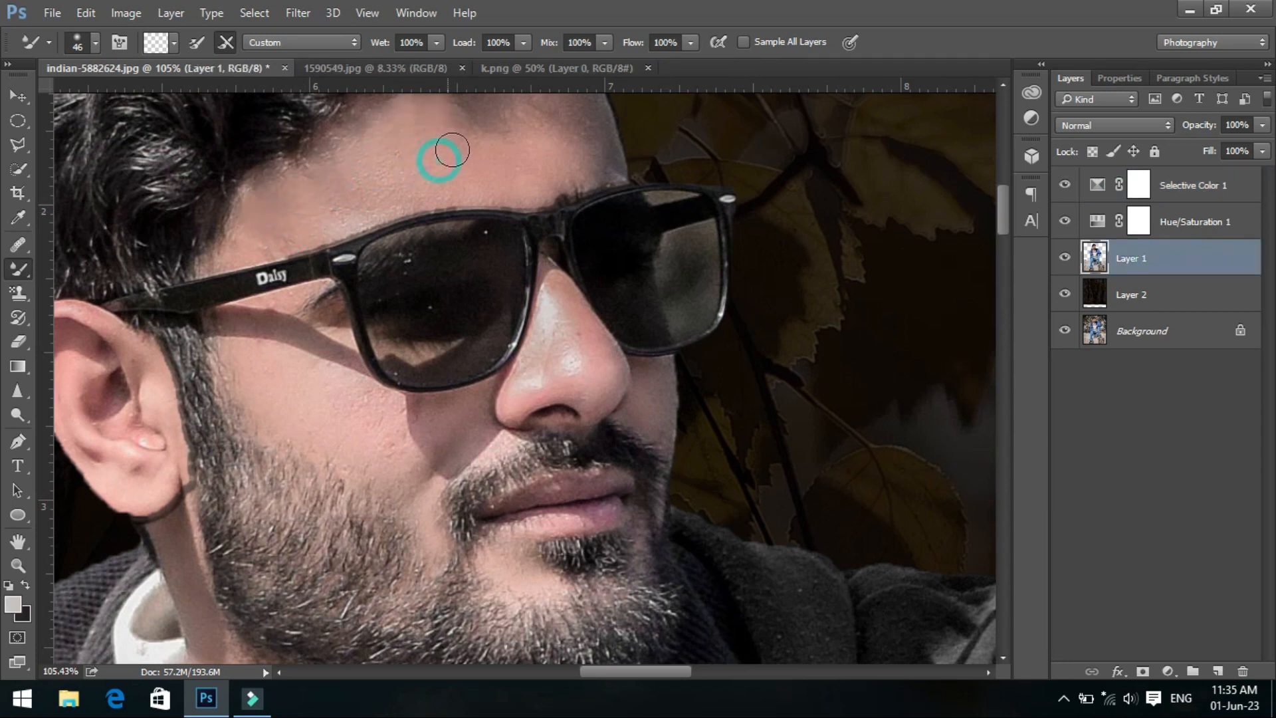
pyautogui.scroll(1, 530, 98)
pyautogui.moveTo(531, 98)
pyautogui.mouseDown()
pyautogui.moveTo(571, 139)
pyautogui.moveTo(596, 128)
pyautogui.moveTo(585, 99)
pyautogui.moveTo(606, 211)
pyautogui.mouseUp()
pyautogui.moveTo(302, 392)
pyautogui.mouseDown()
pyautogui.moveTo(345, 492)
pyautogui.moveTo(406, 529)
pyautogui.moveTo(514, 422)
pyautogui.moveTo(578, 452)
pyautogui.mouseUp()
# Smooth the skin of the neck and upper chest inside the shirt collar with the Mixer Brush.
pyautogui.scroll(-10, 513, 612)
pyautogui.moveTo(515, 513); pyautogui.dragTo(392, 635)
pyautogui.scroll(-3, 456, 444)
pyautogui.click(426, 493)
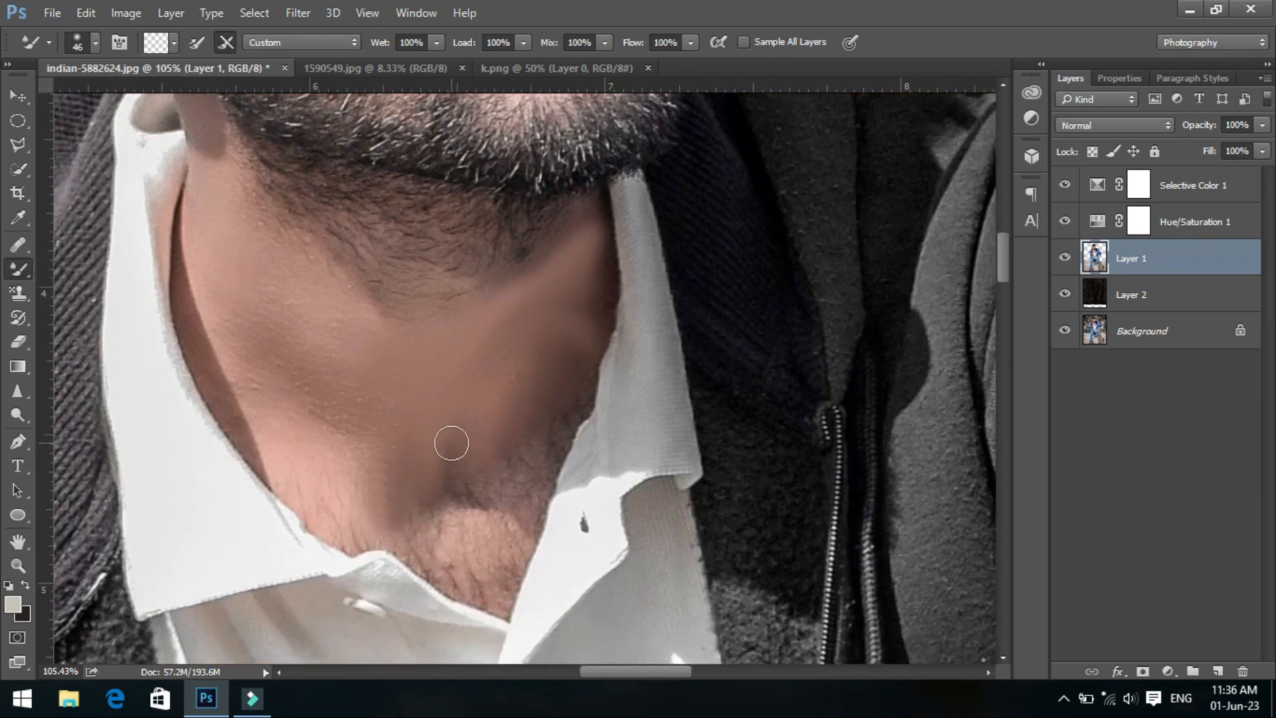
pyautogui.moveTo(426, 493)
pyautogui.mouseDown()
pyautogui.moveTo(451, 551)
pyautogui.moveTo(550, 431)
pyautogui.moveTo(570, 416)
pyautogui.mouseUp()
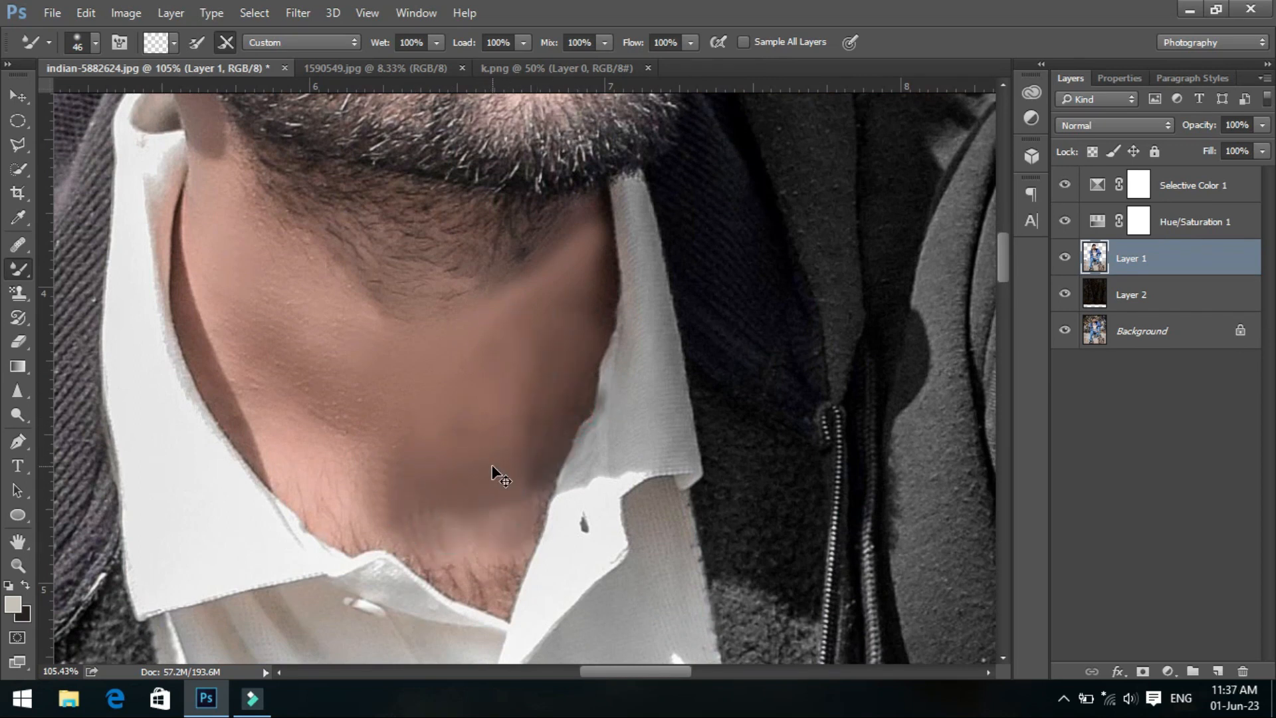
pyautogui.hotkey('ctrl', '0')
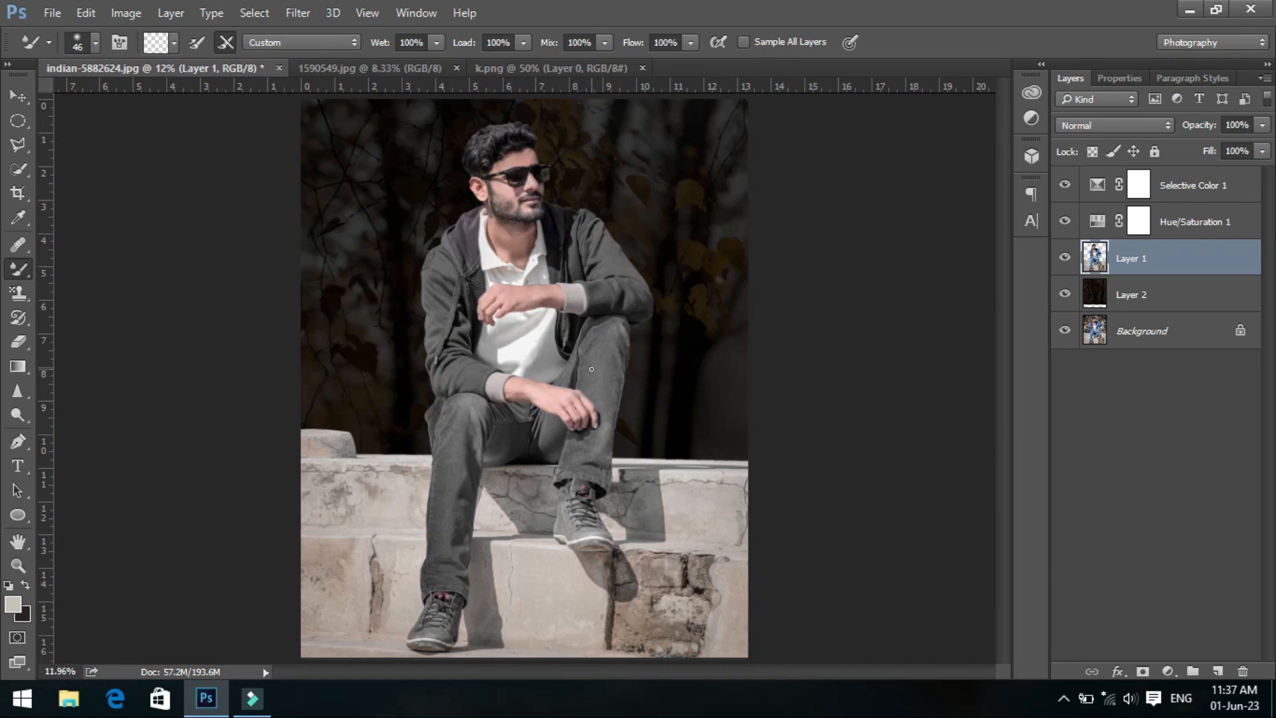
# Select the concrete steps around the man's legs on Layer 1 with the Quick Selection tool.
pyautogui.click(26, 165)
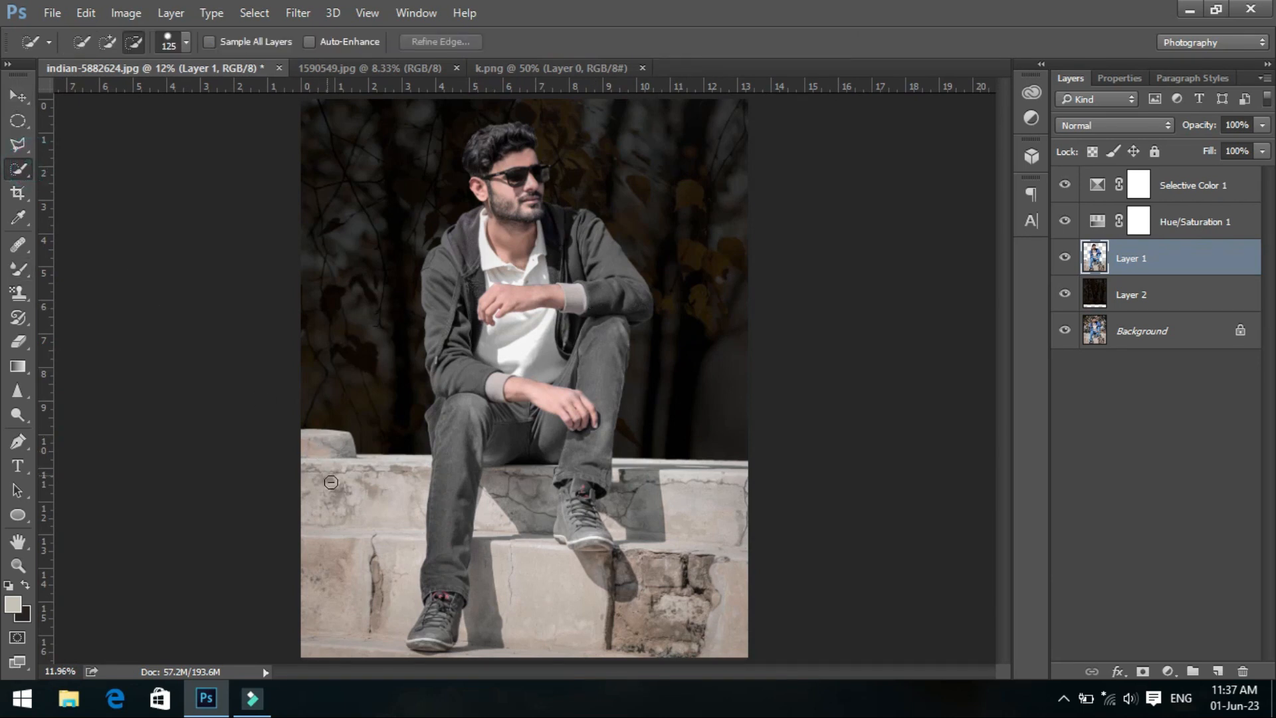
pyautogui.moveTo(343, 567); pyautogui.dragTo(398, 625)
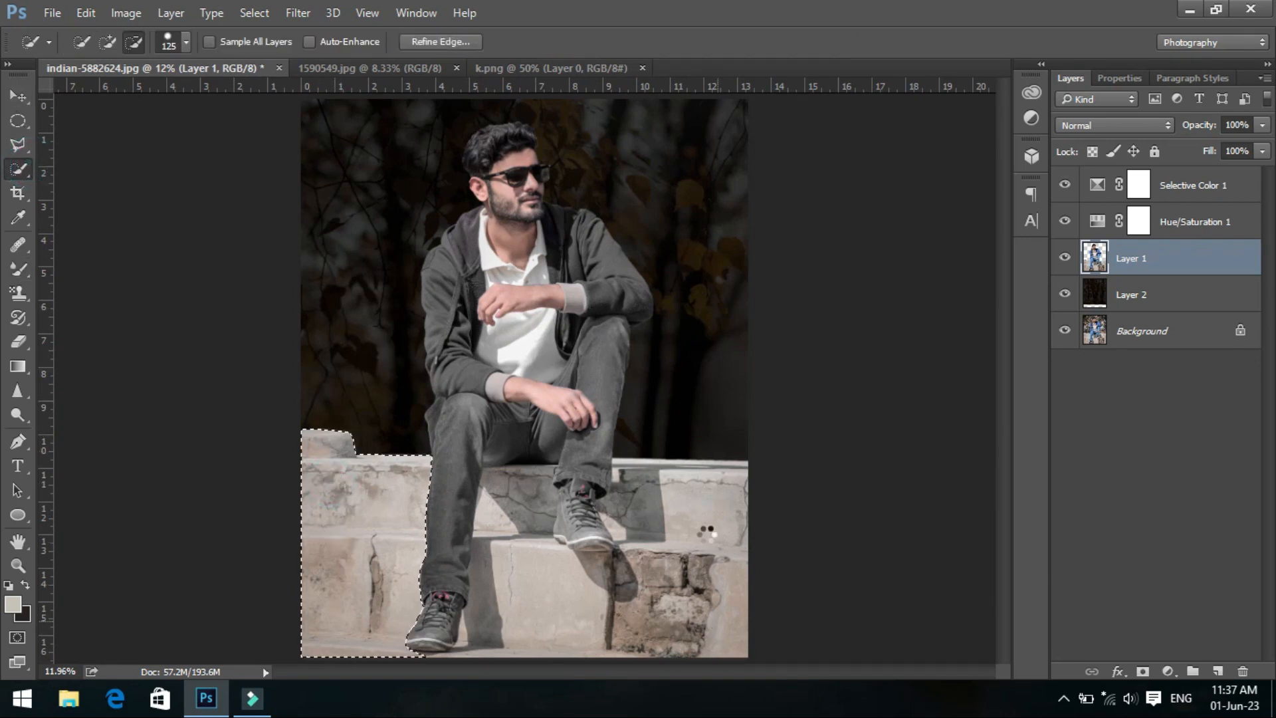
pyautogui.click(107, 42)
pyautogui.moveTo(692, 498); pyautogui.dragTo(712, 615)
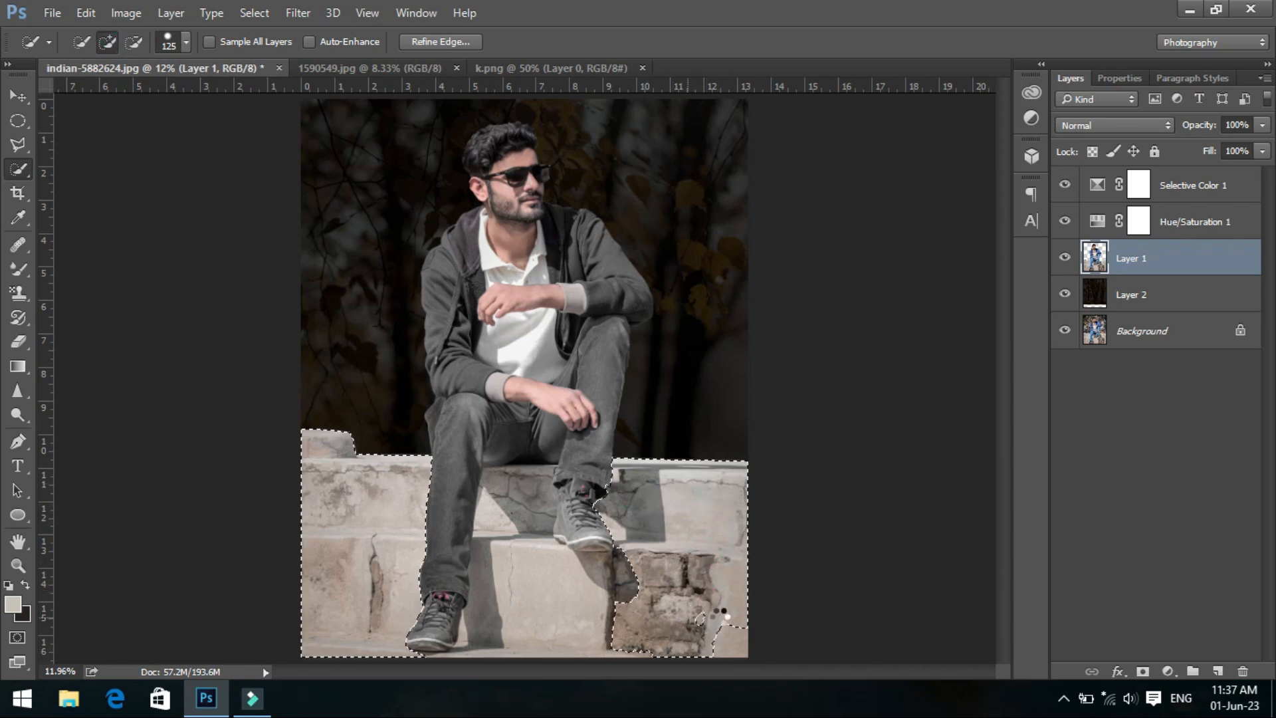
pyautogui.moveTo(683, 627)
pyautogui.mouseDown()
pyautogui.moveTo(497, 626)
pyautogui.moveTo(525, 549)
pyautogui.moveTo(495, 485)
pyautogui.moveTo(483, 506)
pyautogui.mouseUp()
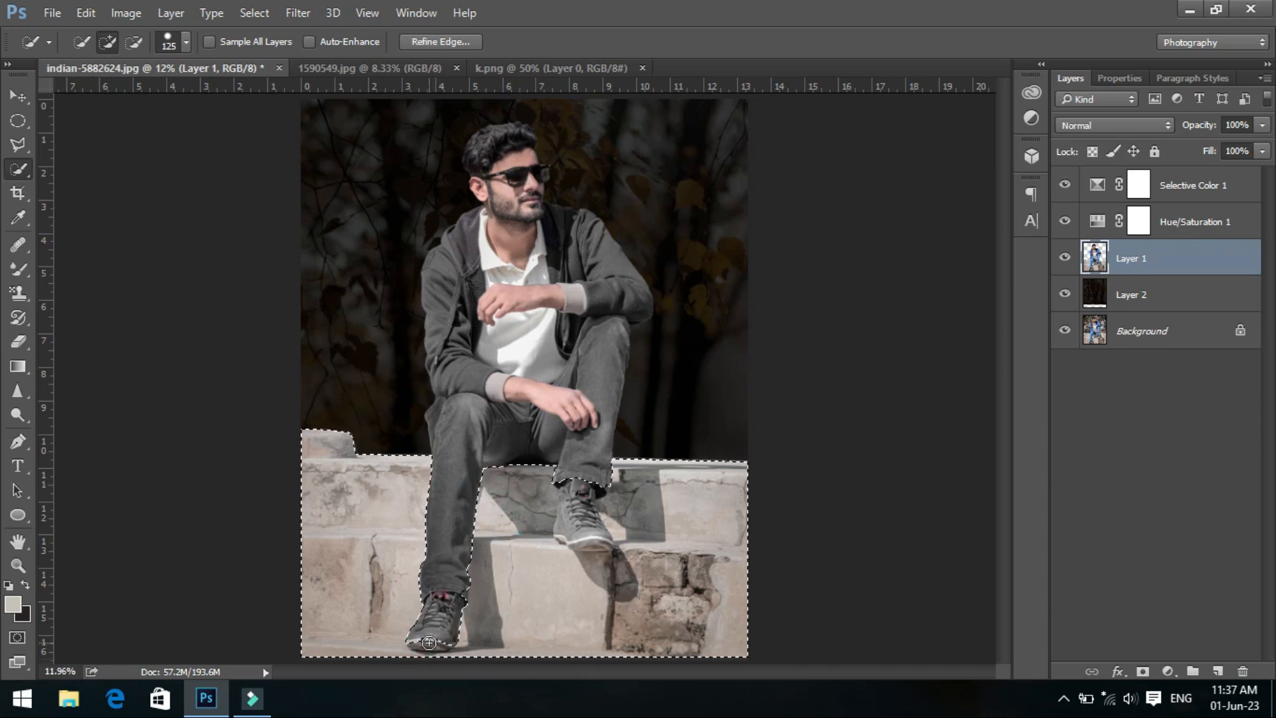
# Subtract both of the man's shoes from the selection of the steps.
pyautogui.keyDown('alt'); pyautogui.click(431, 642); pyautogui.keyUp('alt')
pyautogui.keyDown('alt'); pyautogui.click(582, 531); pyautogui.keyUp('alt')
pyautogui.moveTo(582, 531); pyautogui.dragTo(567, 487)
pyautogui.keyDown('alt'); pyautogui.click(579, 541); pyautogui.keyUp('alt')
pyautogui.keyDown('alt'); pyautogui.click(598, 487); pyautogui.keyUp('alt')
# Add a dark grey Solid Color fill (#333230) over the selected steps and set it to Multiply at 78% opacity.
pyautogui.click(1167, 671)
pyautogui.click(1130, 254)
pyautogui.moveTo(625, 372); pyautogui.dragTo(621, 518)
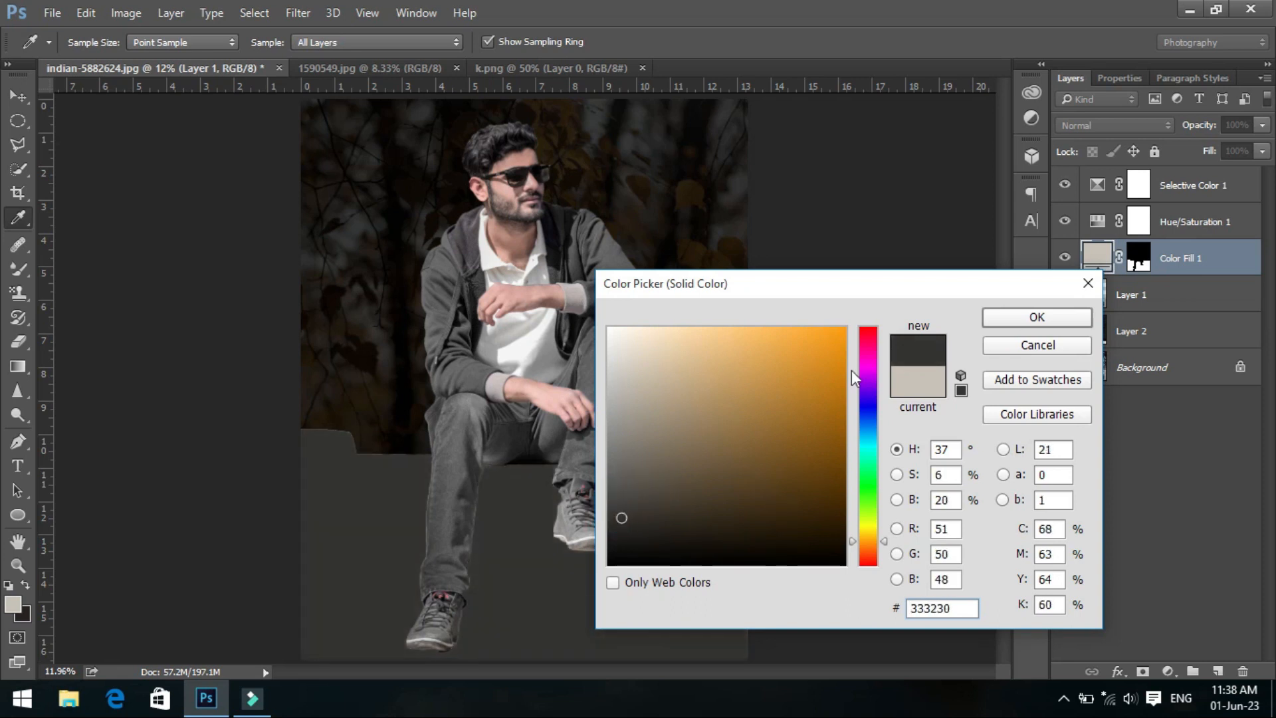
pyautogui.click(1037, 317)
pyautogui.click(1114, 125)
pyautogui.click(1104, 178)
pyautogui.moveTo(1262, 125); pyautogui.dragTo(1230, 156)
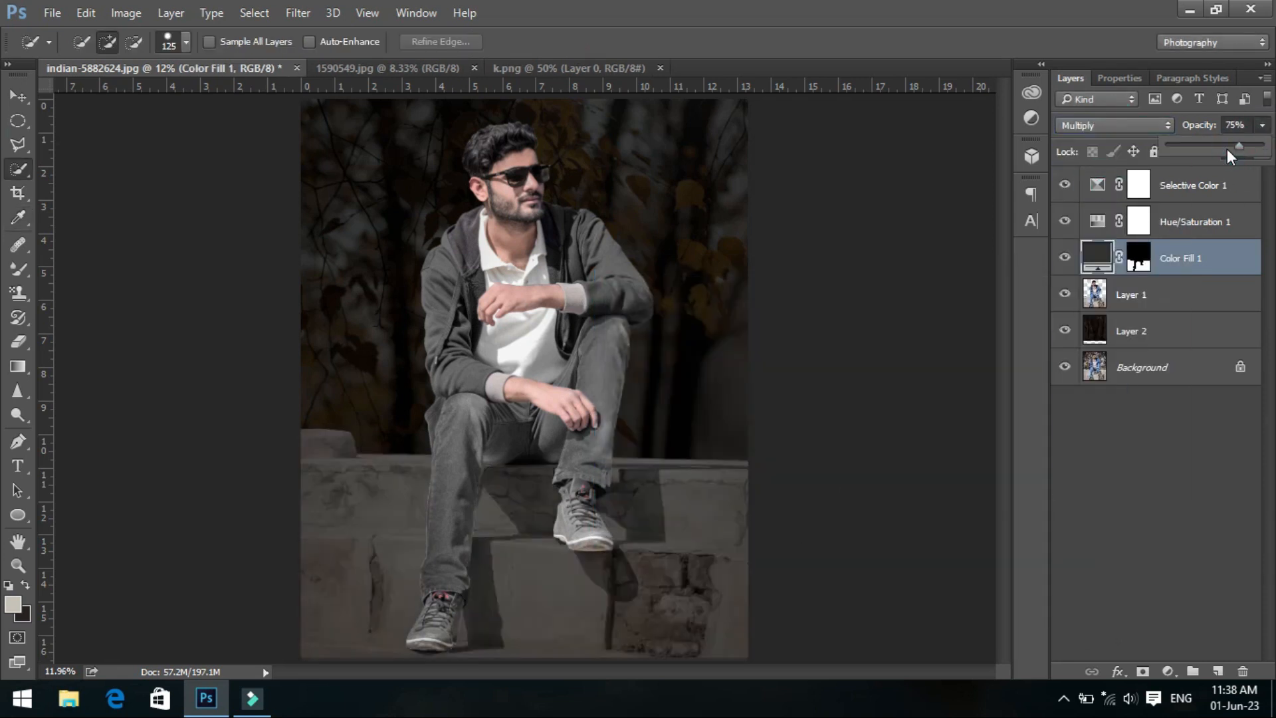
# Try a dark navy tone for the colour fill over the steps.
pyautogui.doubleClick(1088, 267)
pyautogui.click(868, 404)
pyautogui.moveTo(612, 495)
pyautogui.mouseDown()
pyautogui.moveTo(632, 521)
pyautogui.moveTo(678, 522)
pyautogui.moveTo(651, 529)
pyautogui.moveTo(648, 546)
pyautogui.moveTo(669, 527)
pyautogui.mouseUp()
pyautogui.click(1022, 309)
pyautogui.press('w')
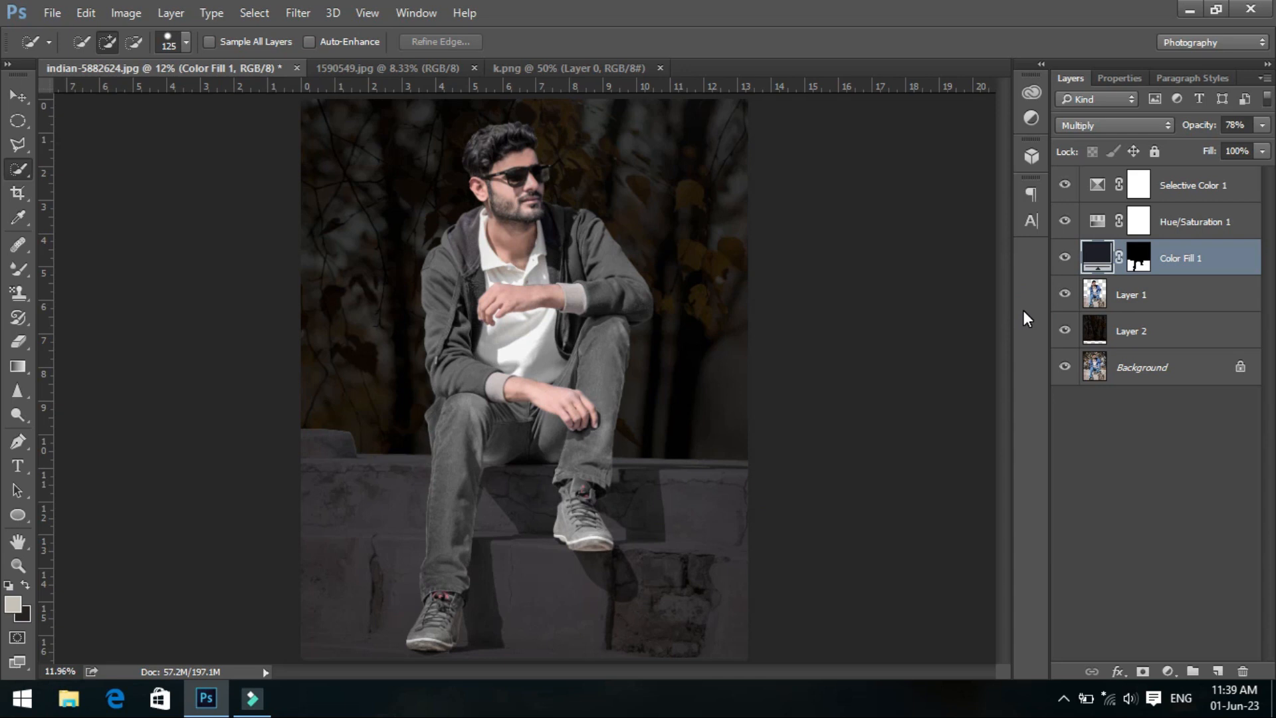
# Recolour the fill over the steps to a neutral dark grey.
pyautogui.doubleClick(1092, 266)
pyautogui.moveTo(611, 499)
pyautogui.mouseDown()
pyautogui.moveTo(612, 488)
pyautogui.moveTo(608, 500)
pyautogui.mouseUp()
pyautogui.click(1036, 317)
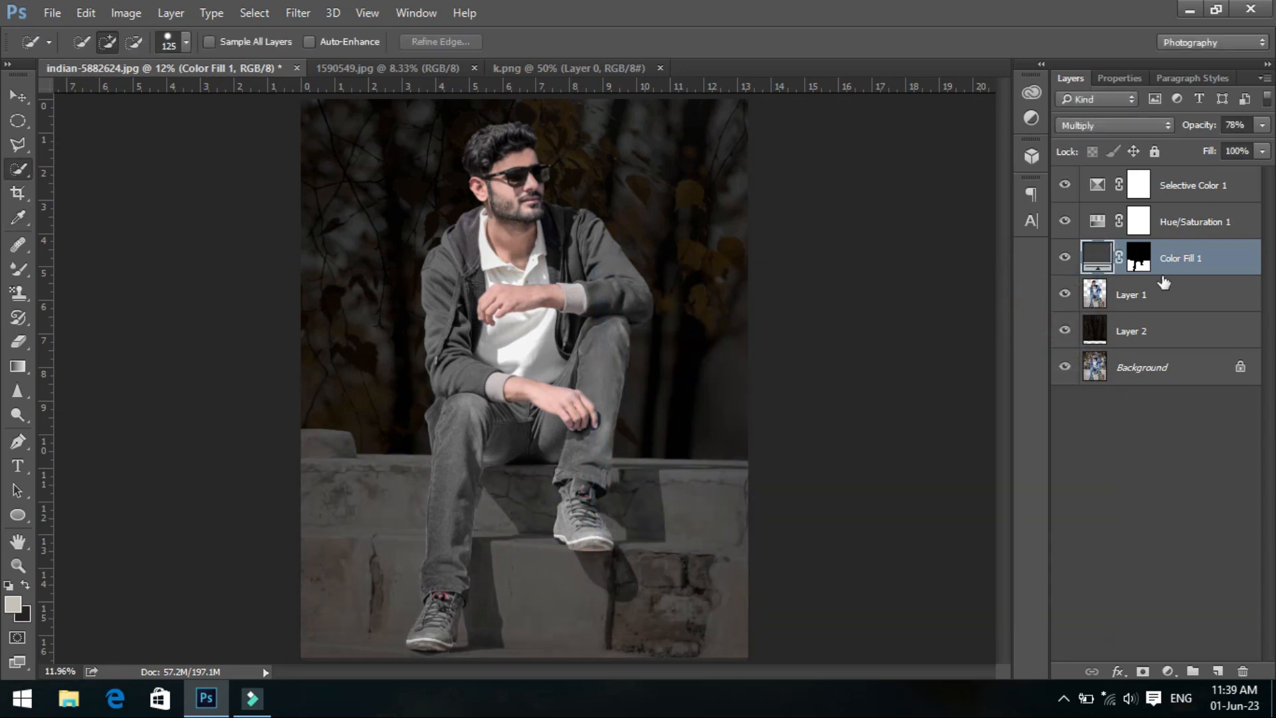
# Merge the Color Fill, Hue/Saturation and Selective Color layers down into Layer 1.
pyautogui.click(1226, 267)
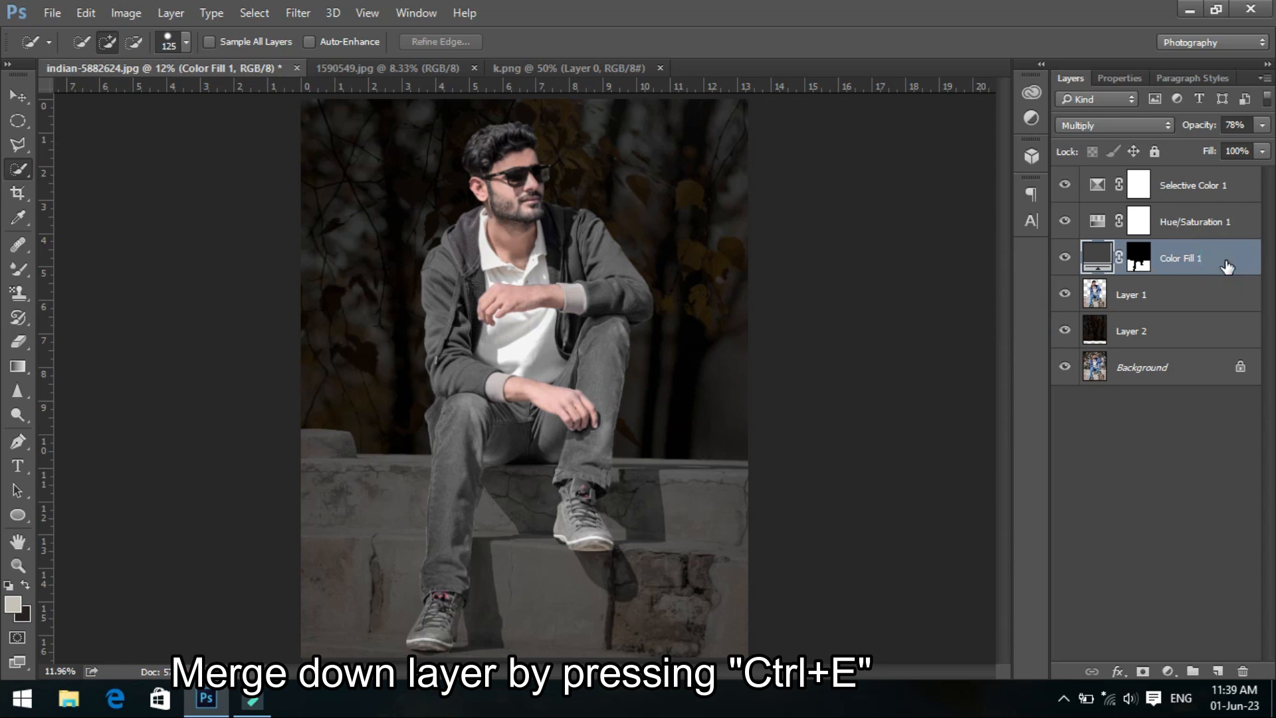
pyautogui.hotkey('ctrl', 'e')
pyautogui.click(1249, 226)
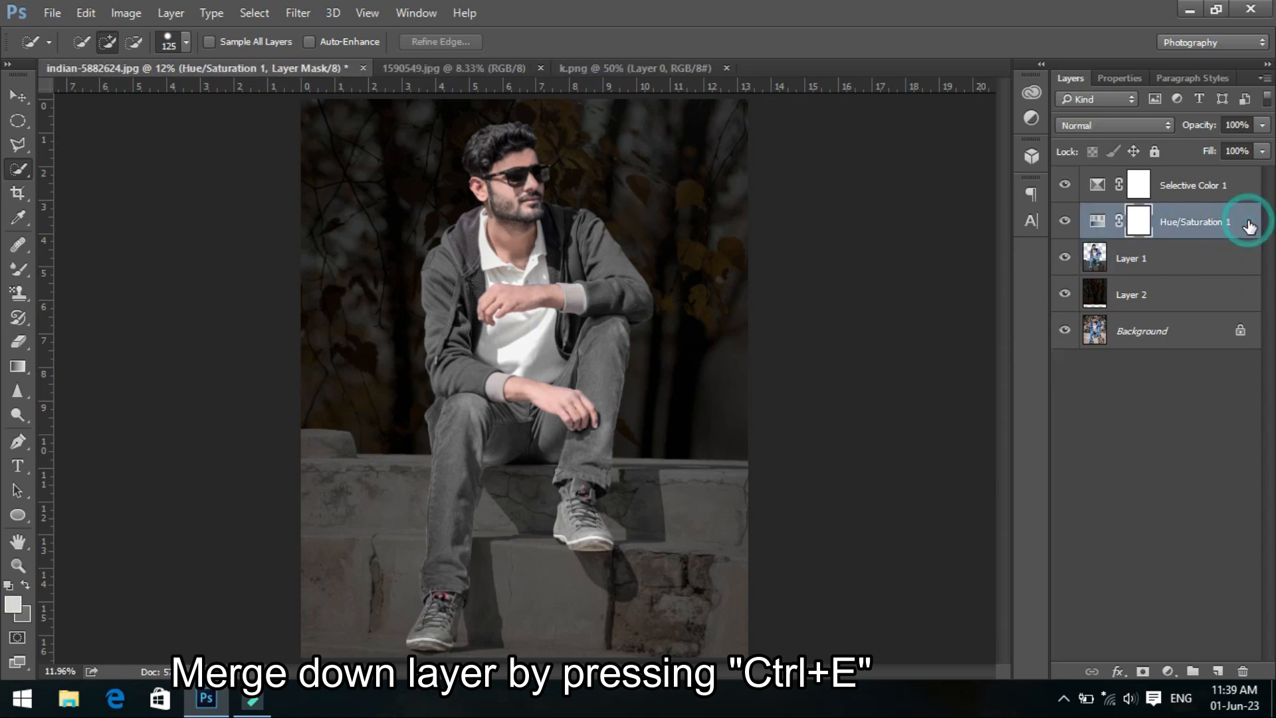
pyautogui.hotkey('ctrl', 'e')
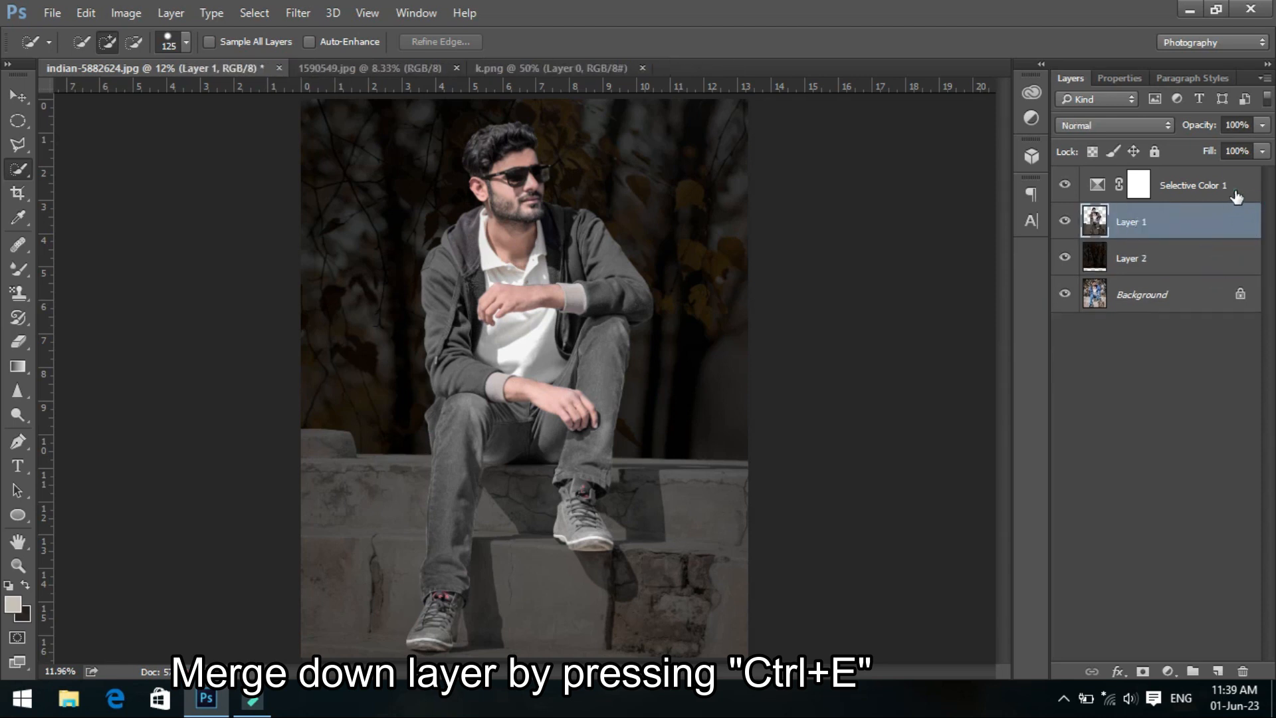
pyautogui.click(1236, 194)
pyautogui.hotkey('ctrl', 'e')
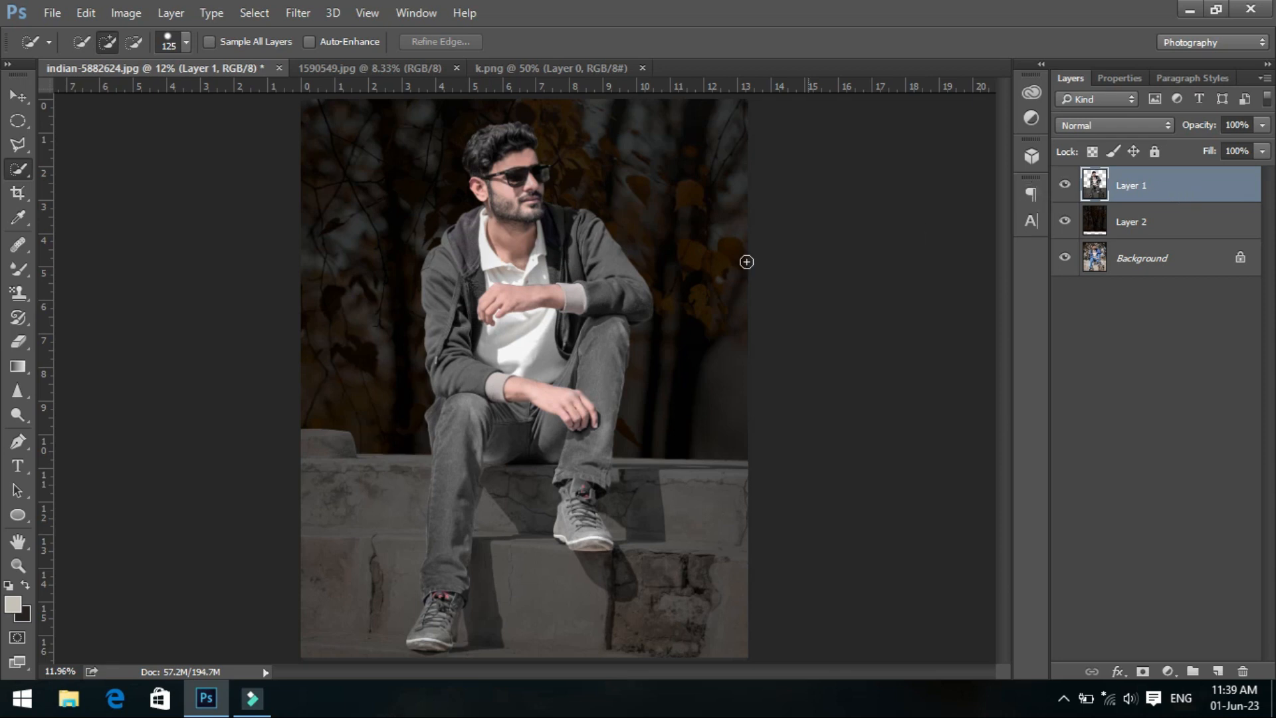
# Add a pale cream Solid Color fill (#fceeda) above Layer 1 and invert its mask.
pyautogui.click(20, 96)
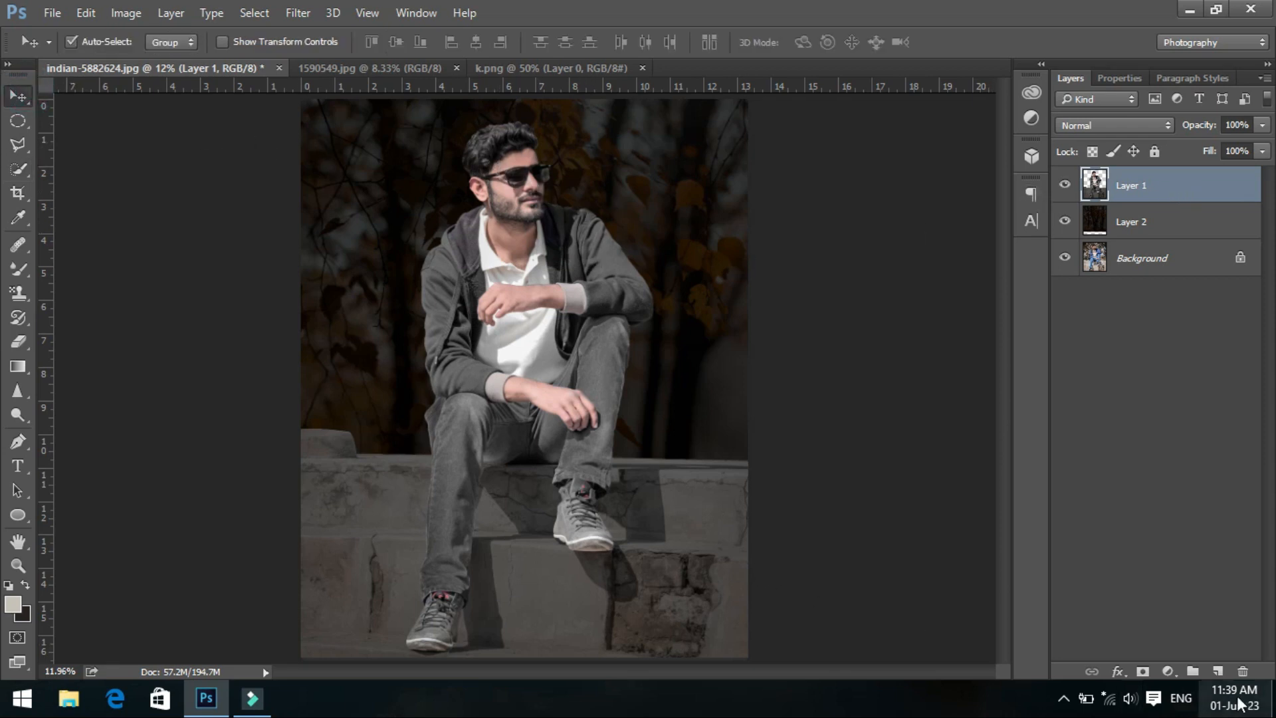
pyautogui.click(1172, 671)
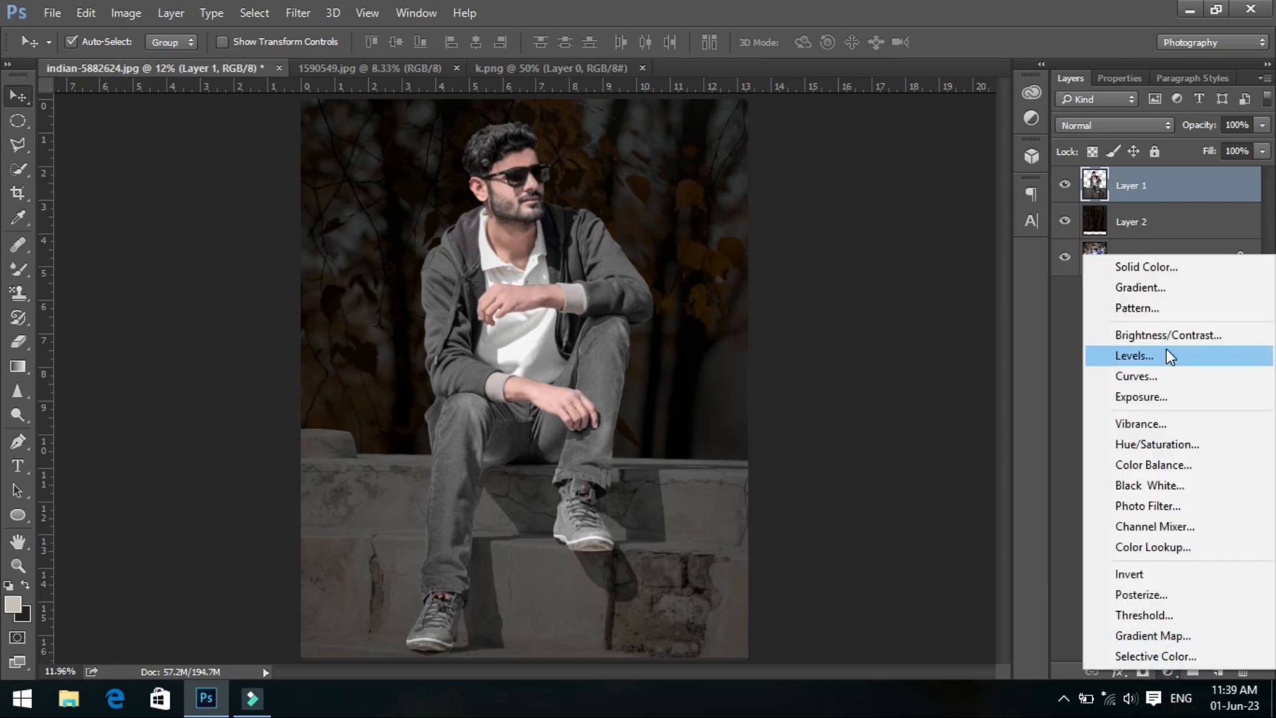
pyautogui.click(1164, 267)
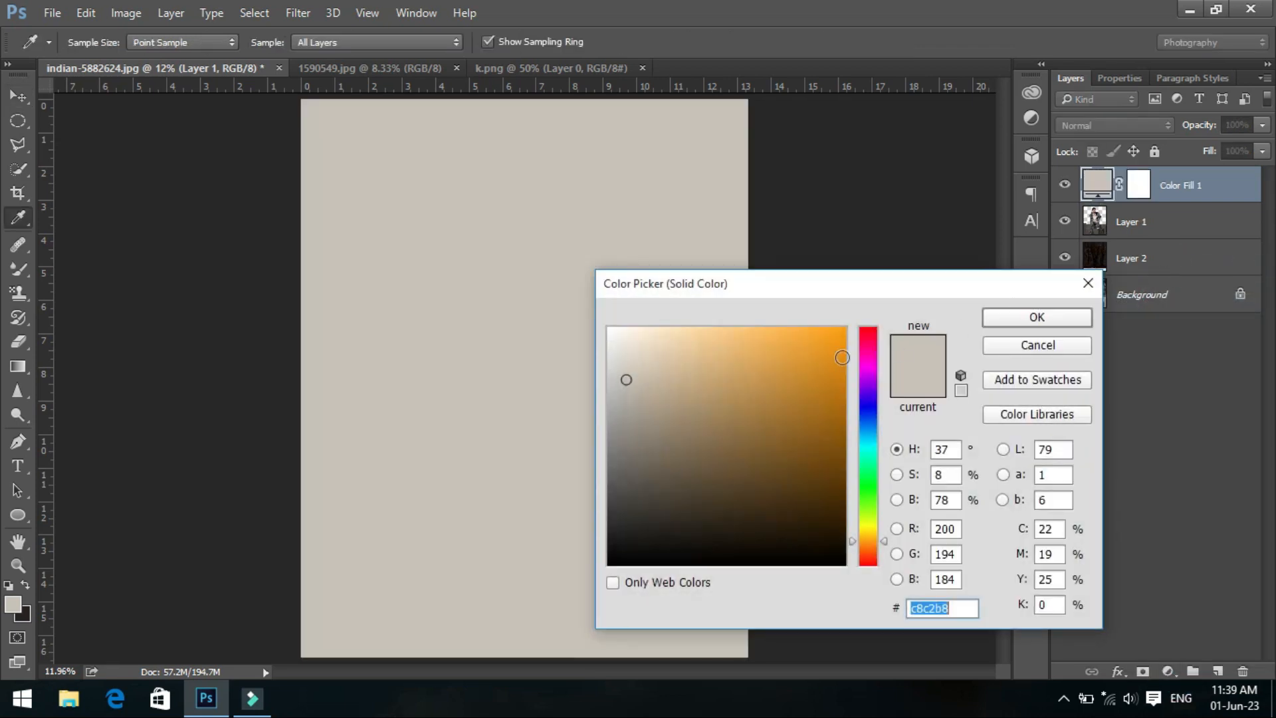
pyautogui.click(660, 333)
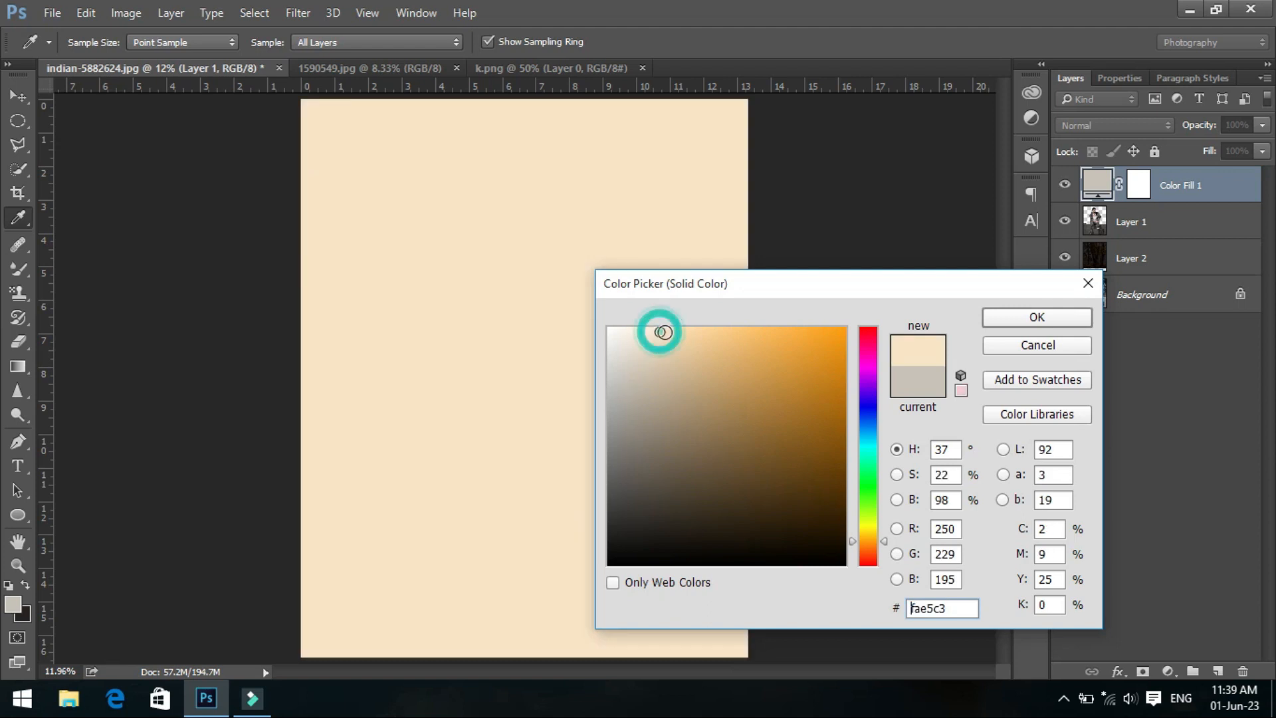
pyautogui.click(871, 525)
pyautogui.click(871, 541)
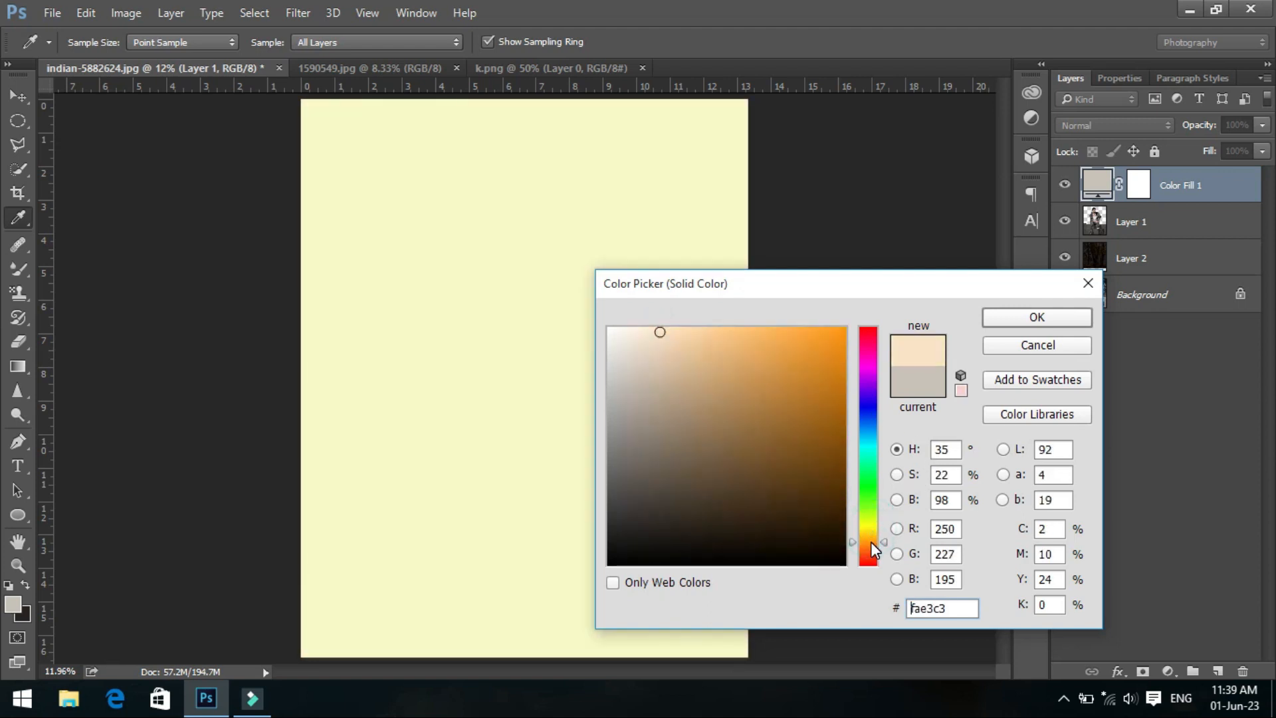
pyautogui.click(656, 329)
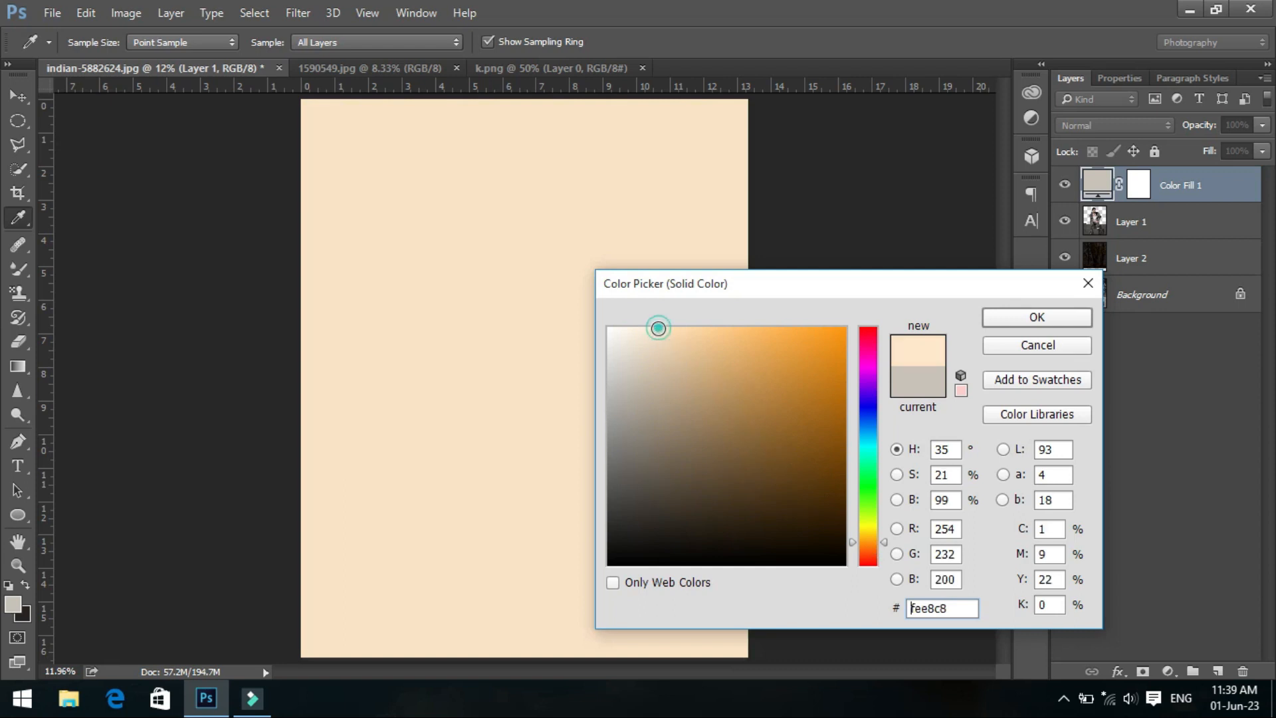
pyautogui.click(656, 328)
pyautogui.moveTo(657, 328); pyautogui.dragTo(636, 330)
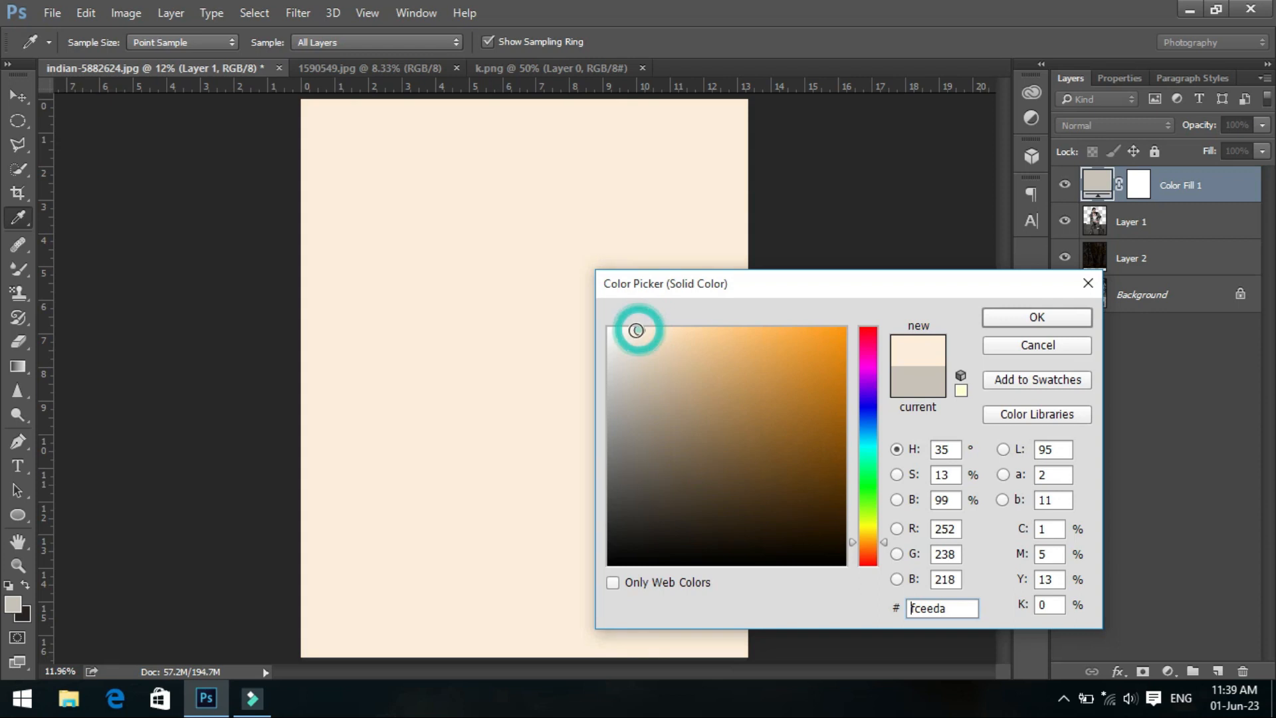
pyautogui.click(1020, 318)
pyautogui.click(1139, 189)
pyautogui.hotkey('ctrl', 'i')
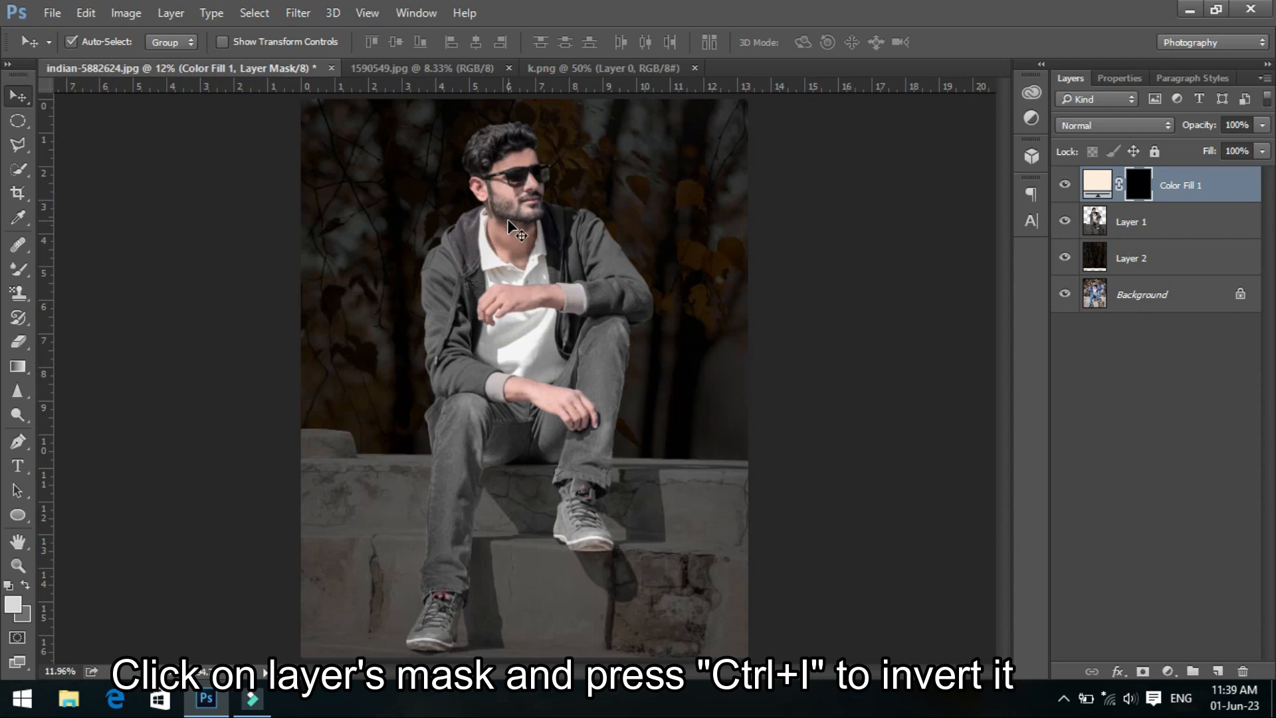
# Brush the cream fill onto the man's face through its mask, using an 88 px brush at 44% opacity.
pyautogui.press('z')
pyautogui.moveTo(517, 201); pyautogui.dragTo(554, 300)
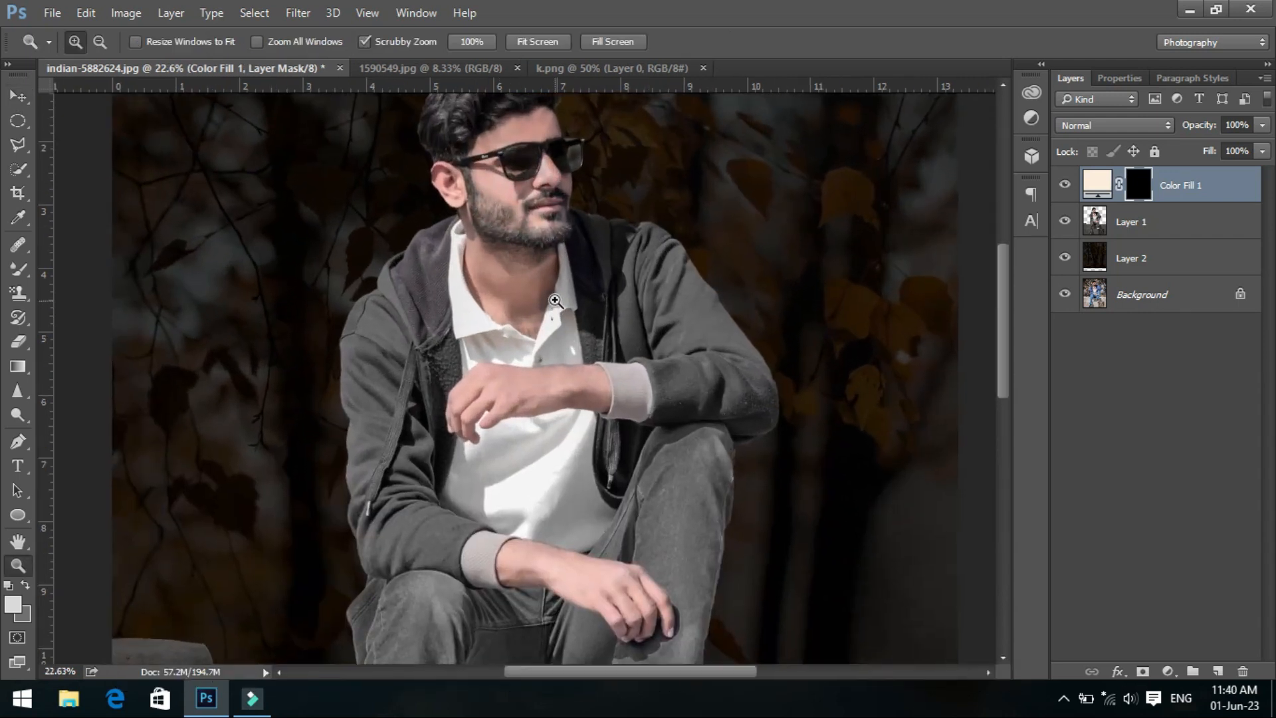
pyautogui.scroll(4, 555, 300)
pyautogui.moveTo(551, 396); pyautogui.dragTo(591, 440)
pyautogui.scroll(2, 486, 337)
pyautogui.moveTo(488, 338); pyautogui.dragTo(541, 380)
pyautogui.scroll(3, 541, 380)
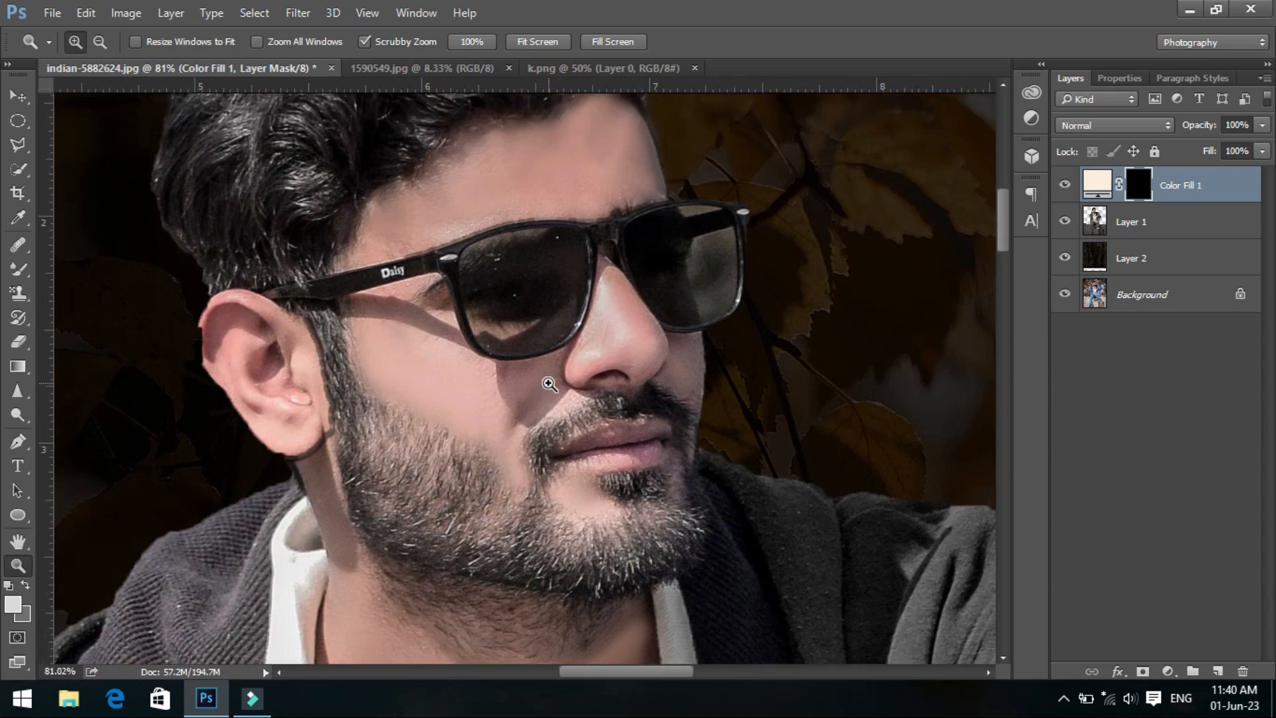
pyautogui.scroll(1, 549, 384)
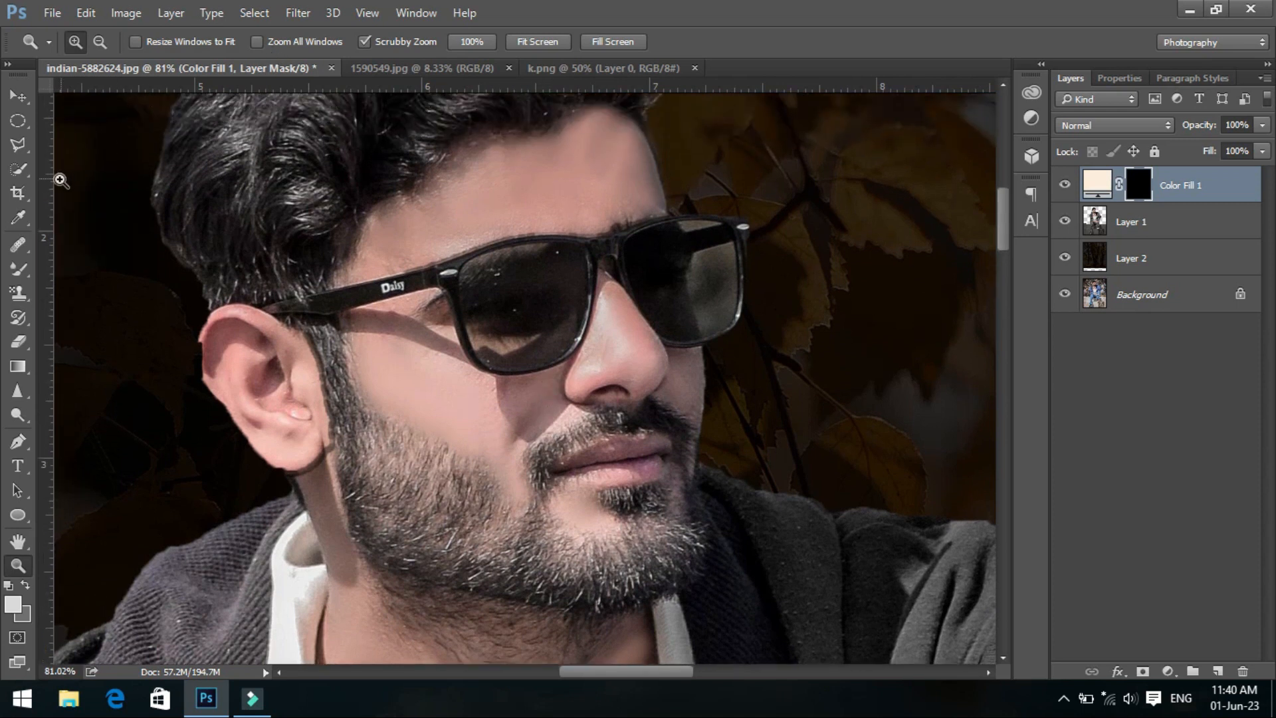
pyautogui.click(23, 271)
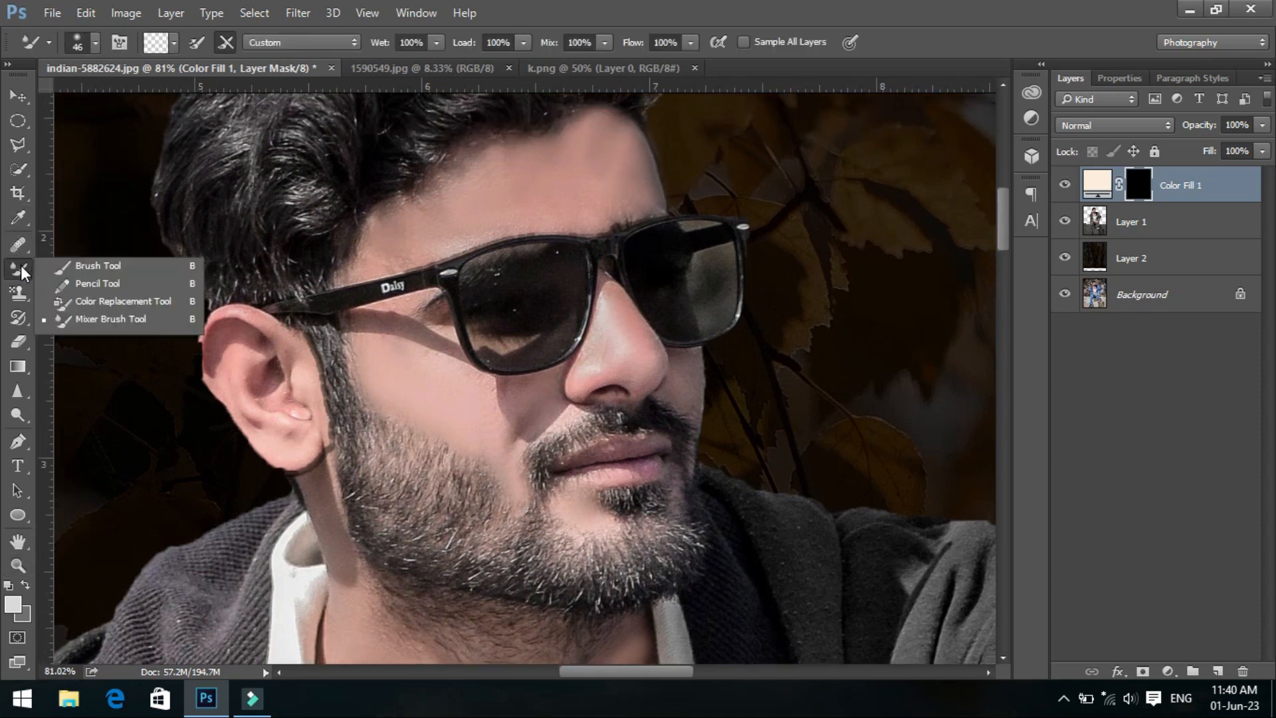
pyautogui.click(77, 262)
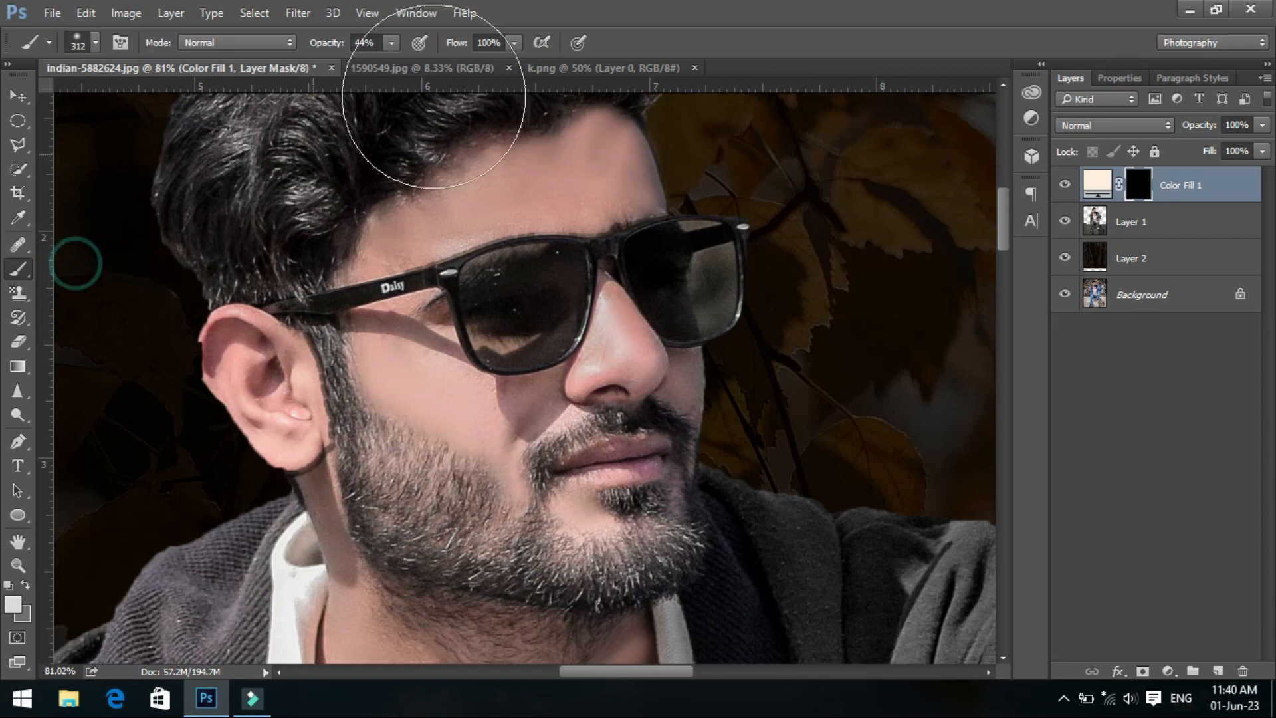
pyautogui.rightClick(576, 165)
pyautogui.moveTo(750, 202); pyautogui.dragTo(722, 203)
pyautogui.click(705, 203)
pyautogui.moveTo(513, 178)
pyautogui.mouseDown()
pyautogui.moveTo(620, 138)
pyautogui.moveTo(460, 193)
pyautogui.moveTo(423, 231)
pyautogui.moveTo(585, 204)
pyautogui.moveTo(537, 188)
pyautogui.moveTo(368, 254)
pyautogui.moveTo(412, 260)
pyautogui.moveTo(427, 200)
pyautogui.moveTo(624, 149)
pyautogui.moveTo(549, 212)
pyautogui.moveTo(604, 366)
pyautogui.moveTo(416, 370)
pyautogui.moveTo(464, 439)
pyautogui.moveTo(421, 330)
pyautogui.moveTo(501, 418)
pyautogui.moveTo(419, 370)
pyautogui.moveTo(379, 387)
pyautogui.moveTo(449, 359)
pyautogui.moveTo(569, 379)
pyautogui.mouseUp()
# Brush the cream fill over the ear, neck and open-collar area on the same mask.
pyautogui.scroll(-5, 293, 141)
pyautogui.scroll(1, 293, 141)
pyautogui.moveTo(293, 141)
pyautogui.mouseDown()
pyautogui.moveTo(266, 186)
pyautogui.moveTo(393, 441)
pyautogui.moveTo(565, 508)
pyautogui.moveTo(541, 629)
pyautogui.moveTo(569, 618)
pyautogui.mouseUp()
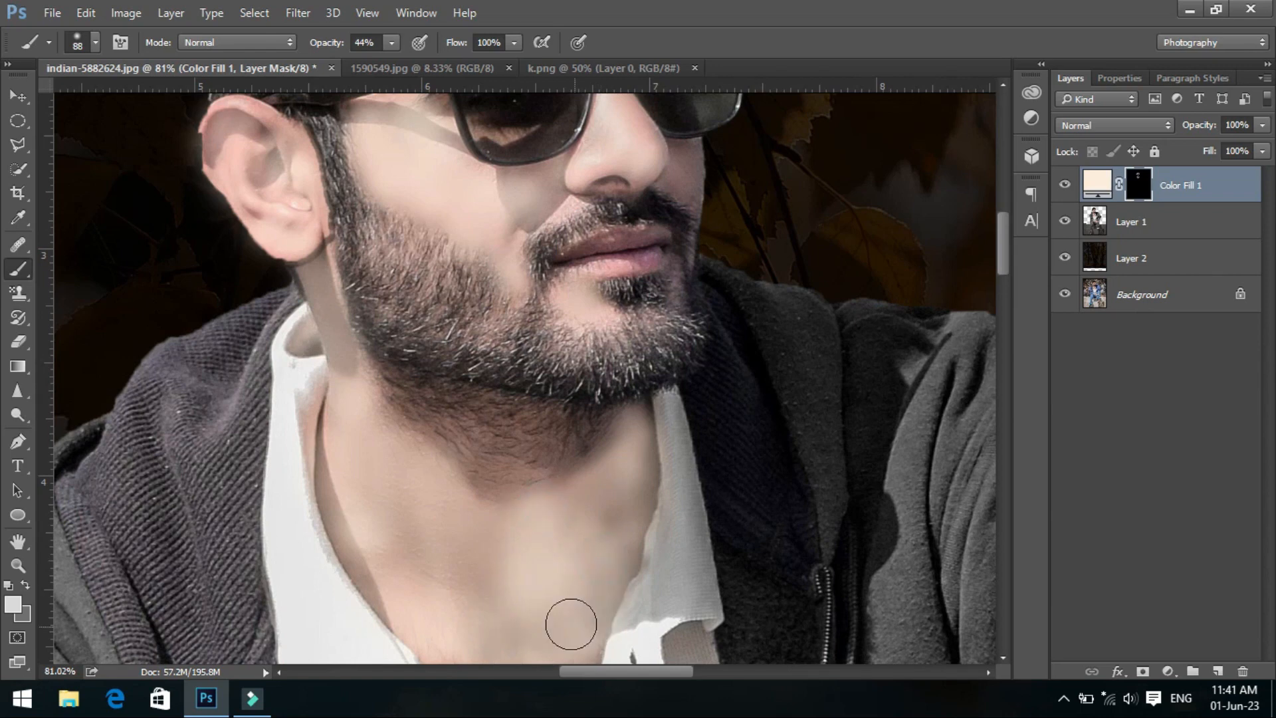
pyautogui.scroll(-1, 570, 618)
pyautogui.moveTo(456, 512); pyautogui.dragTo(626, 518)
pyautogui.scroll(-2, 626, 518)
pyautogui.moveTo(626, 418); pyautogui.dragTo(620, 379)
# Brush the cream fill over both hands and wrists on the mask, undoing stray strokes.
pyautogui.scroll(-5, 621, 378)
pyautogui.moveTo(740, 347)
pyautogui.mouseDown()
pyautogui.moveTo(670, 459)
pyautogui.moveTo(299, 550)
pyautogui.moveTo(261, 482)
pyautogui.moveTo(662, 338)
pyautogui.moveTo(436, 412)
pyautogui.mouseUp()
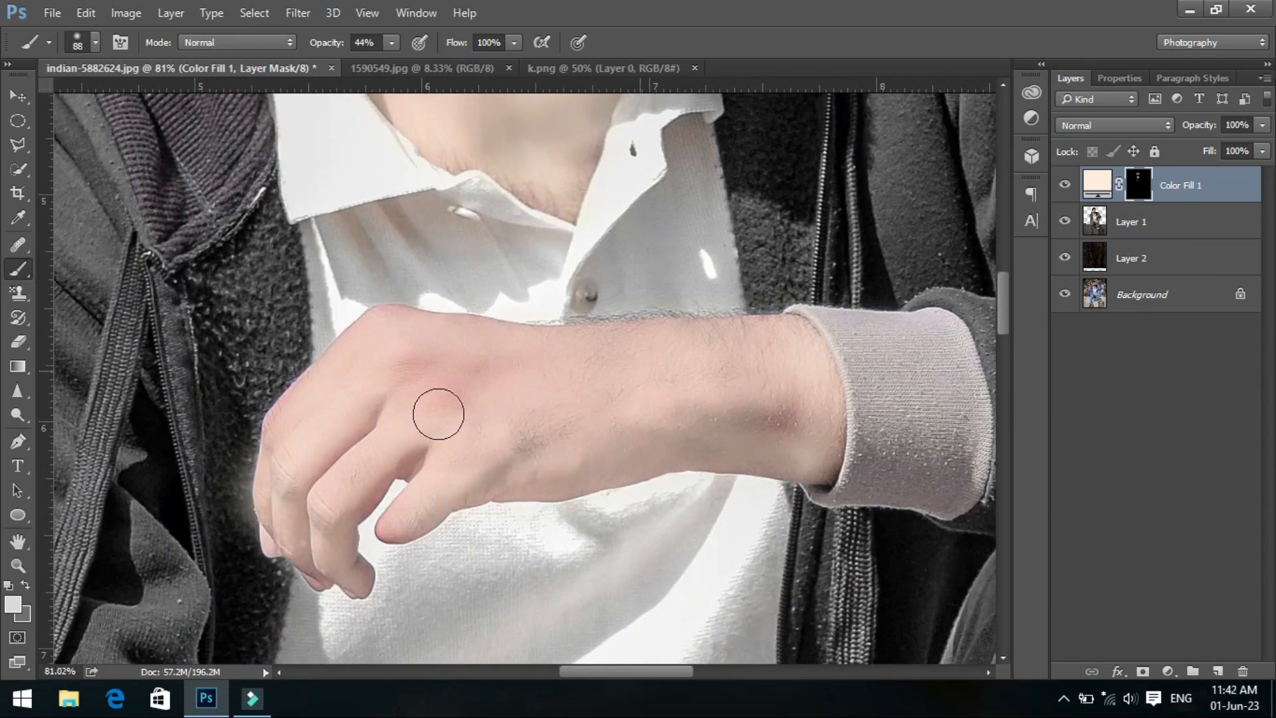
pyautogui.scroll(-10, 763, 407)
pyautogui.scroll(-2, 771, 390)
pyautogui.click(784, 372)
pyautogui.hotkey('ctrl', 'alt', 'z')
pyautogui.hotkey('ctrl', 'alt', 'z')
pyautogui.scroll(1, 612, 310)
pyautogui.moveTo(623, 246)
pyautogui.mouseDown()
pyautogui.moveTo(504, 238)
pyautogui.moveTo(650, 358)
pyautogui.moveTo(899, 421)
pyautogui.moveTo(989, 428)
pyautogui.moveTo(961, 312)
pyautogui.mouseUp()
pyautogui.scroll(-1, 900, 421)
pyautogui.hscroll(3, 961, 318)
pyautogui.moveTo(917, 429); pyautogui.dragTo(834, 446)
pyautogui.hotkey('ctrl', '0')
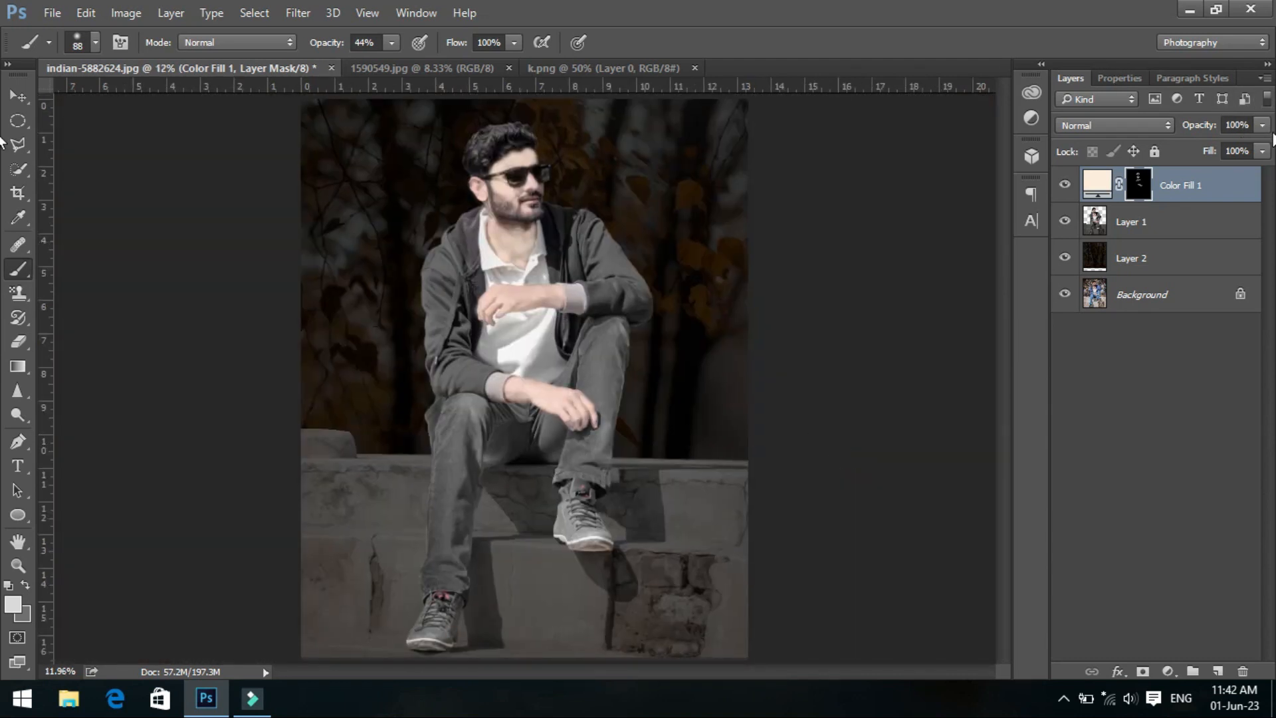
# Lower the cream fill's opacity to 50% and merge it down into Layer 1.
pyautogui.click(1262, 125)
pyautogui.moveTo(1241, 144); pyautogui.dragTo(1226, 145)
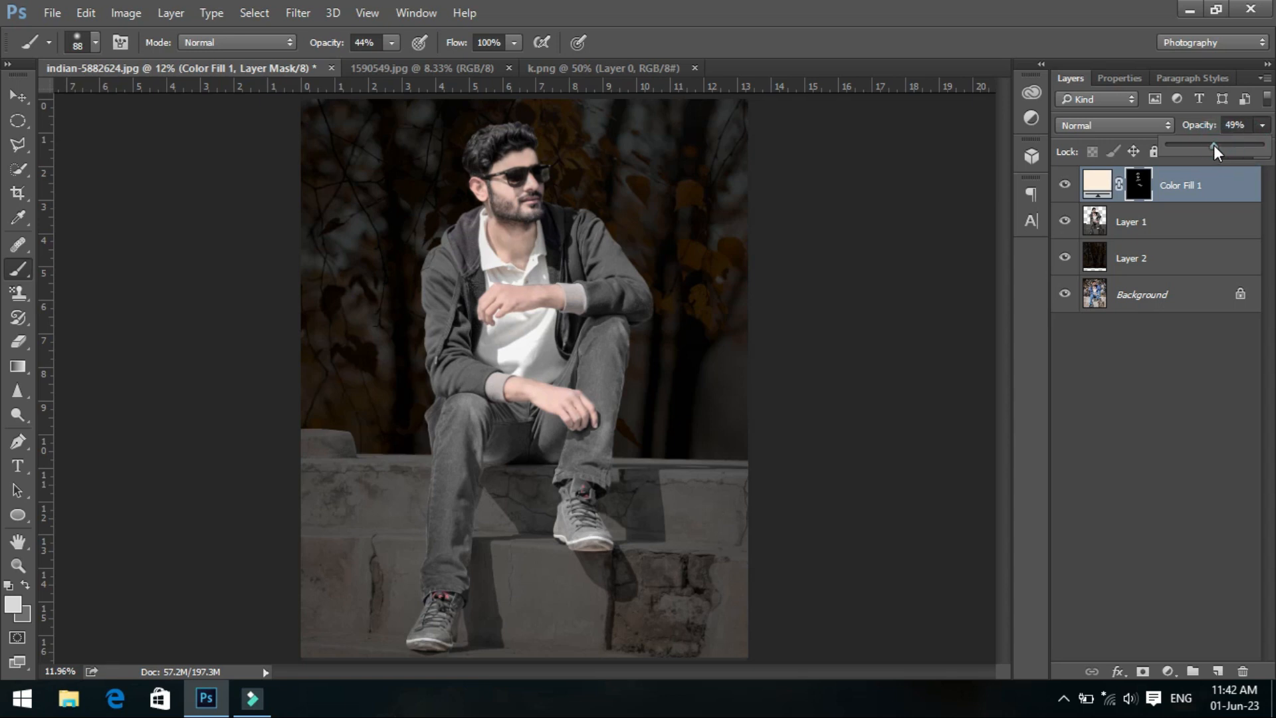
pyautogui.click(1197, 358)
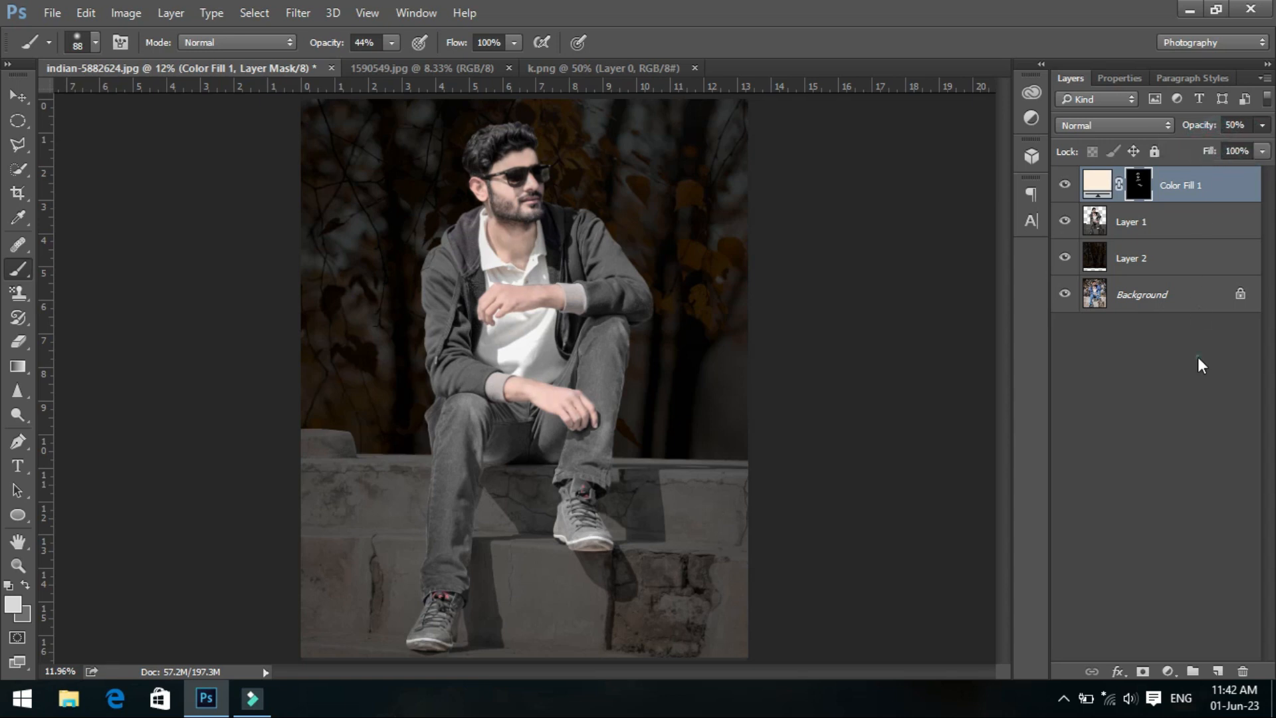
pyautogui.click(1231, 189)
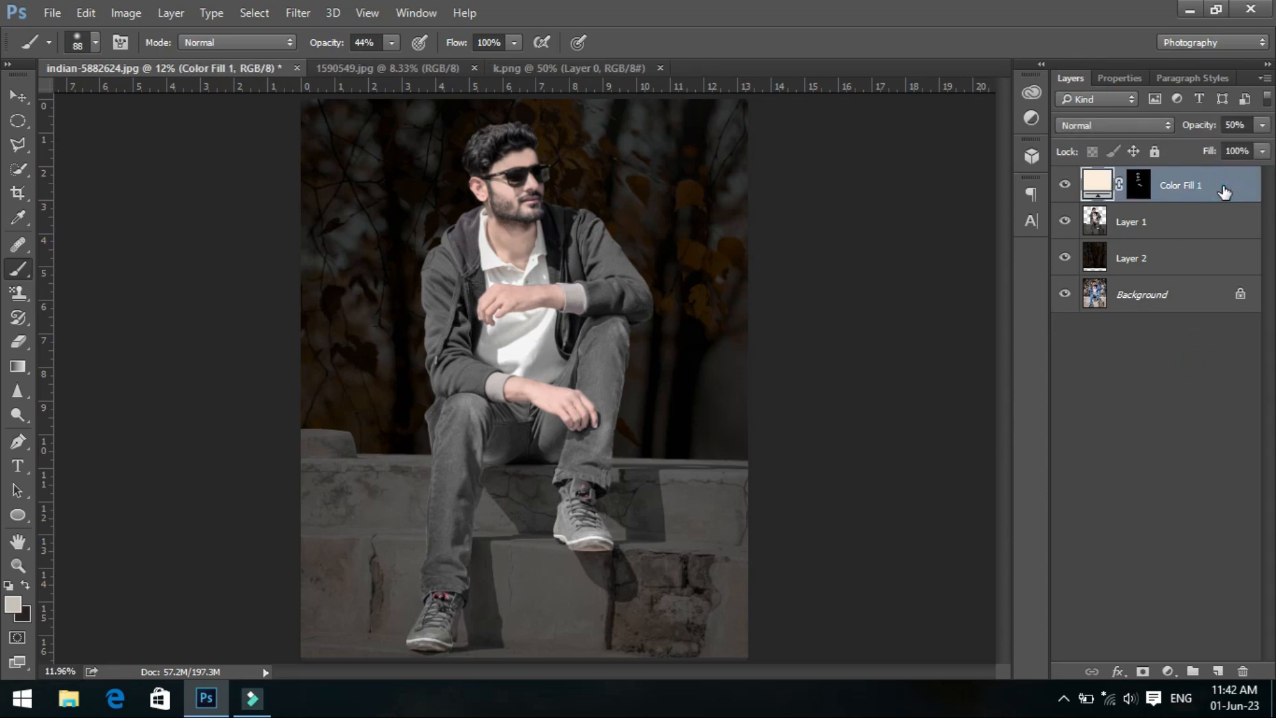
pyautogui.press('Delete')
# Push the man's hair up into a taller, smoother quiff in Liquify with Forward Warp at brush size 225 and pressure 61.
pyautogui.click(305, 13)
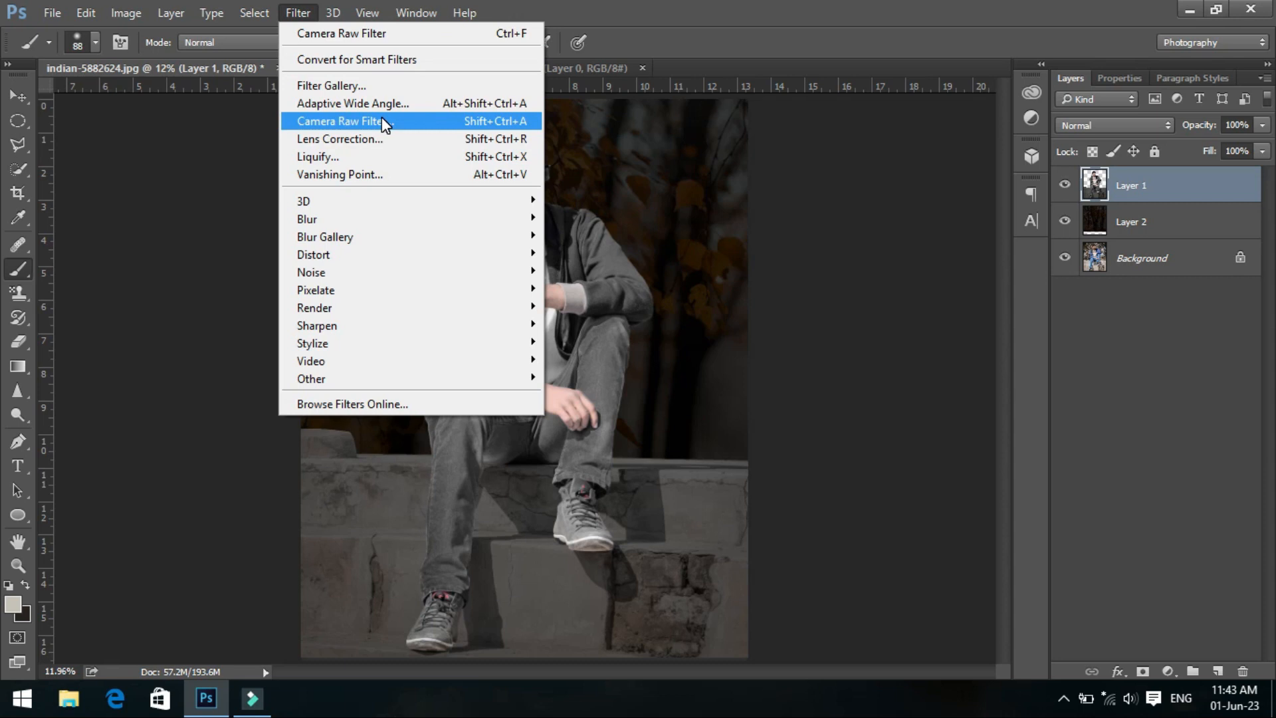
pyautogui.click(385, 157)
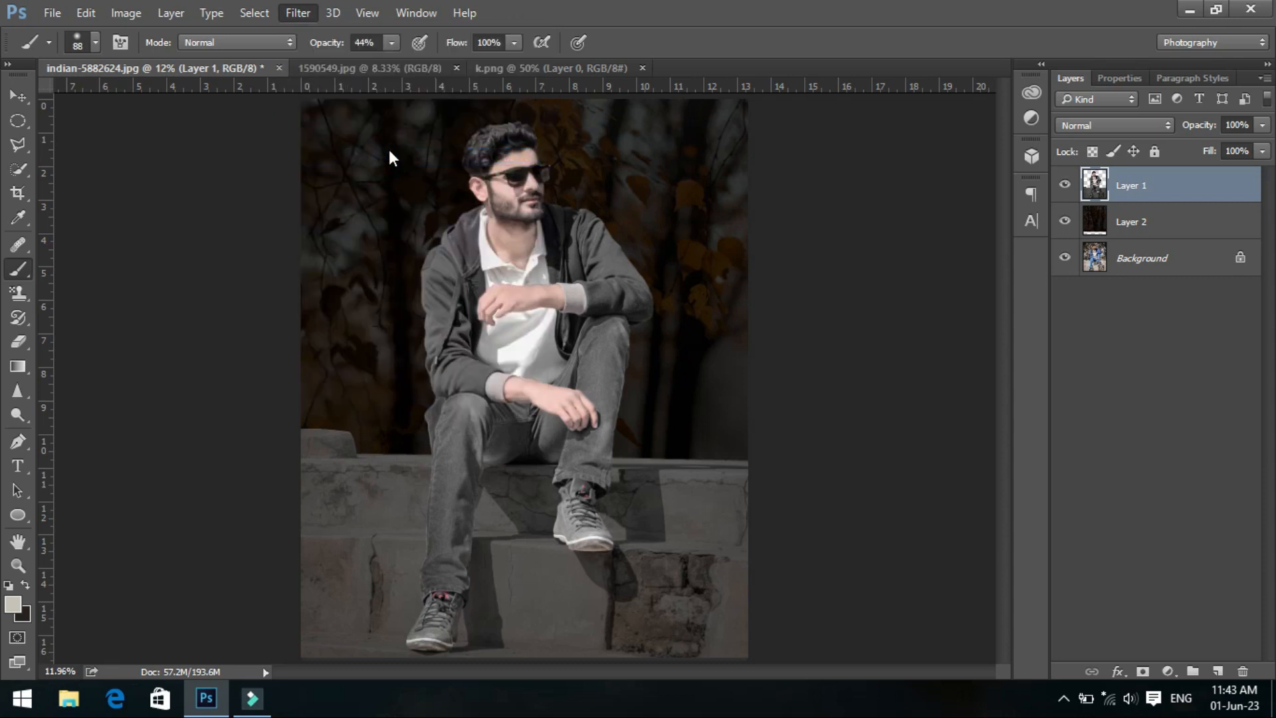
pyautogui.click(28, 176)
pyautogui.click(451, 89)
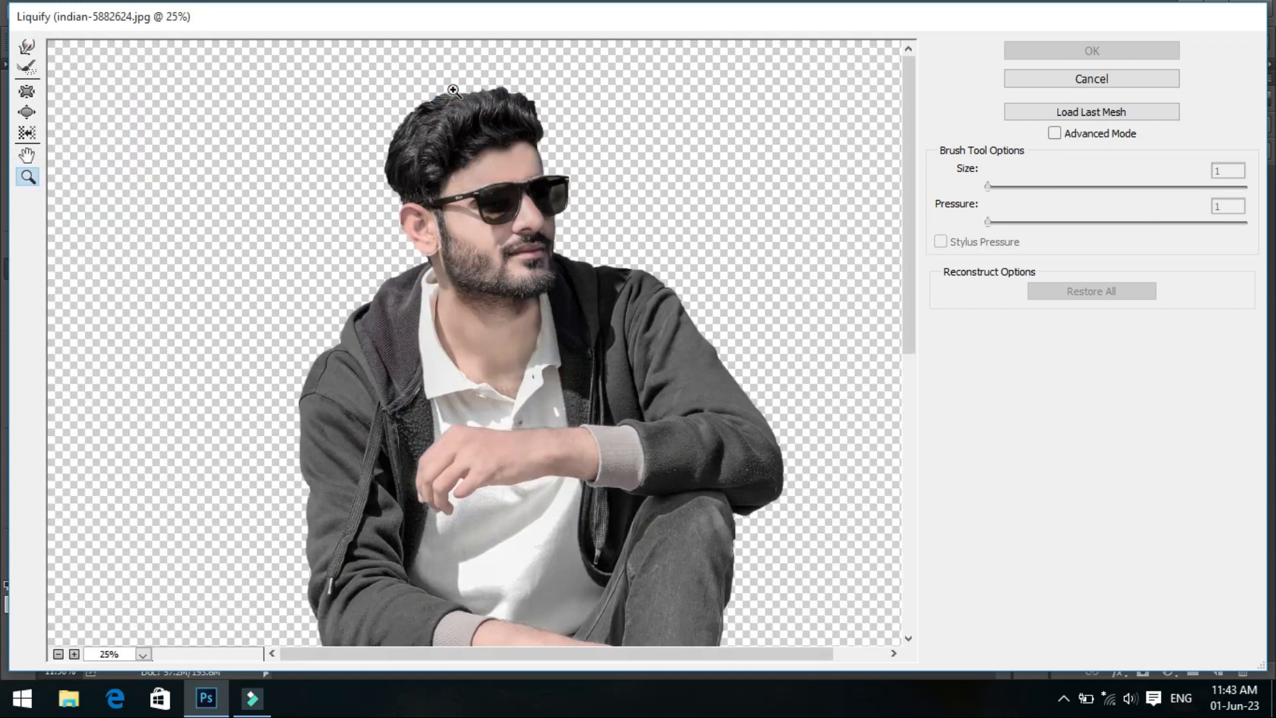
pyautogui.click(452, 90)
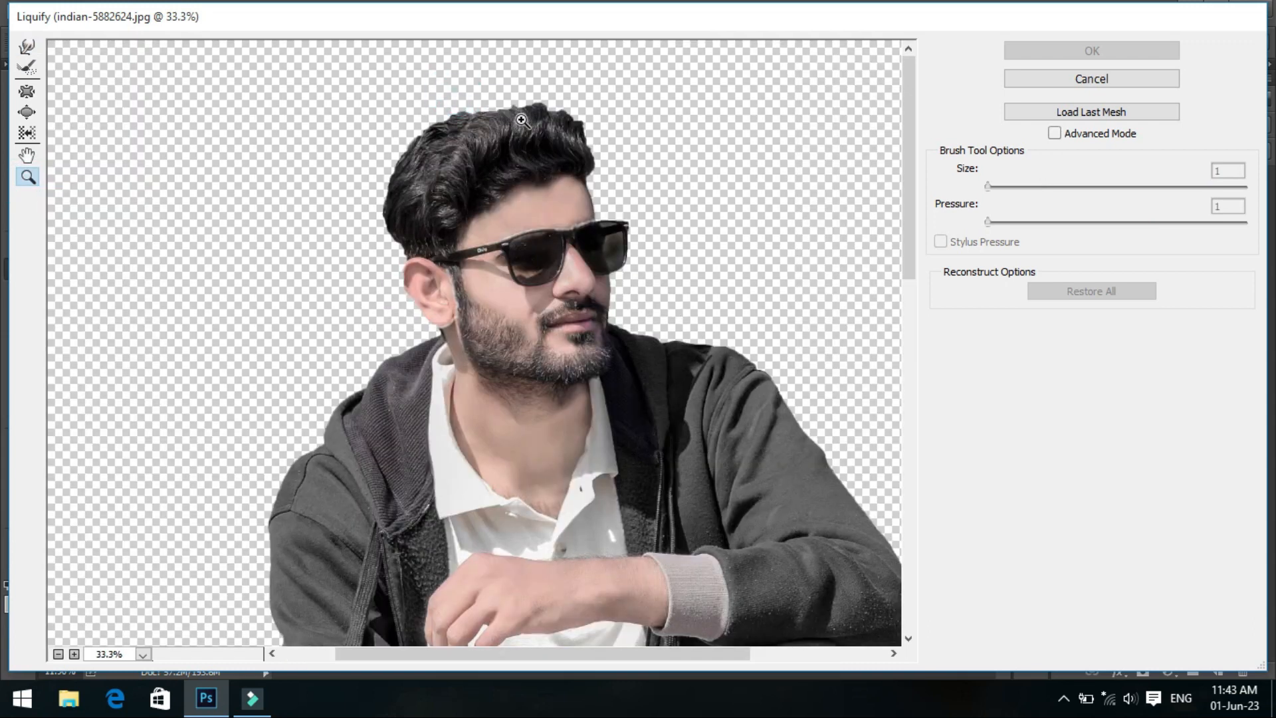
pyautogui.click(546, 145)
pyautogui.click(27, 46)
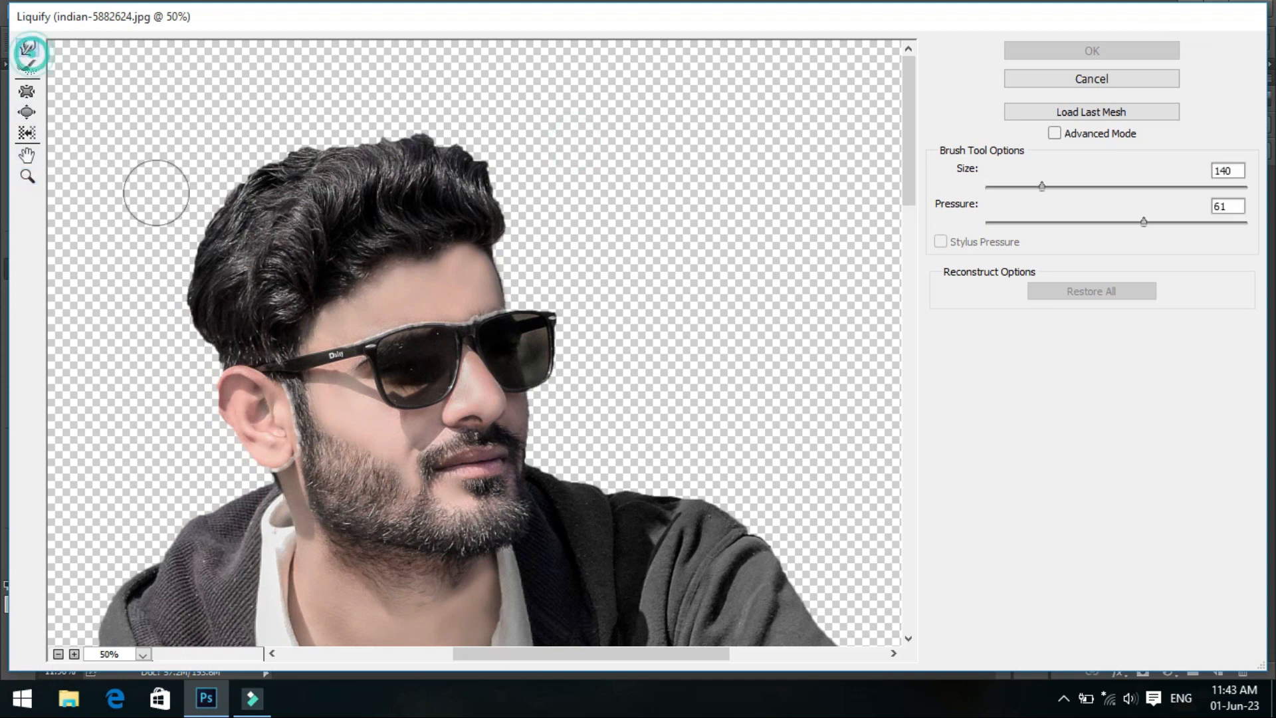
pyautogui.moveTo(1066, 186); pyautogui.dragTo(1051, 186)
pyautogui.moveTo(437, 190)
pyautogui.mouseDown()
pyautogui.moveTo(427, 170)
pyautogui.moveTo(359, 177)
pyautogui.moveTo(406, 166)
pyautogui.moveTo(327, 211)
pyautogui.moveTo(425, 173)
pyautogui.moveTo(322, 228)
pyautogui.moveTo(365, 114)
pyautogui.moveTo(391, 132)
pyautogui.moveTo(449, 126)
pyautogui.moveTo(265, 171)
pyautogui.moveTo(213, 199)
pyautogui.moveTo(364, 125)
pyautogui.moveTo(313, 128)
pyautogui.moveTo(222, 268)
pyautogui.moveTo(321, 266)
pyautogui.mouseUp()
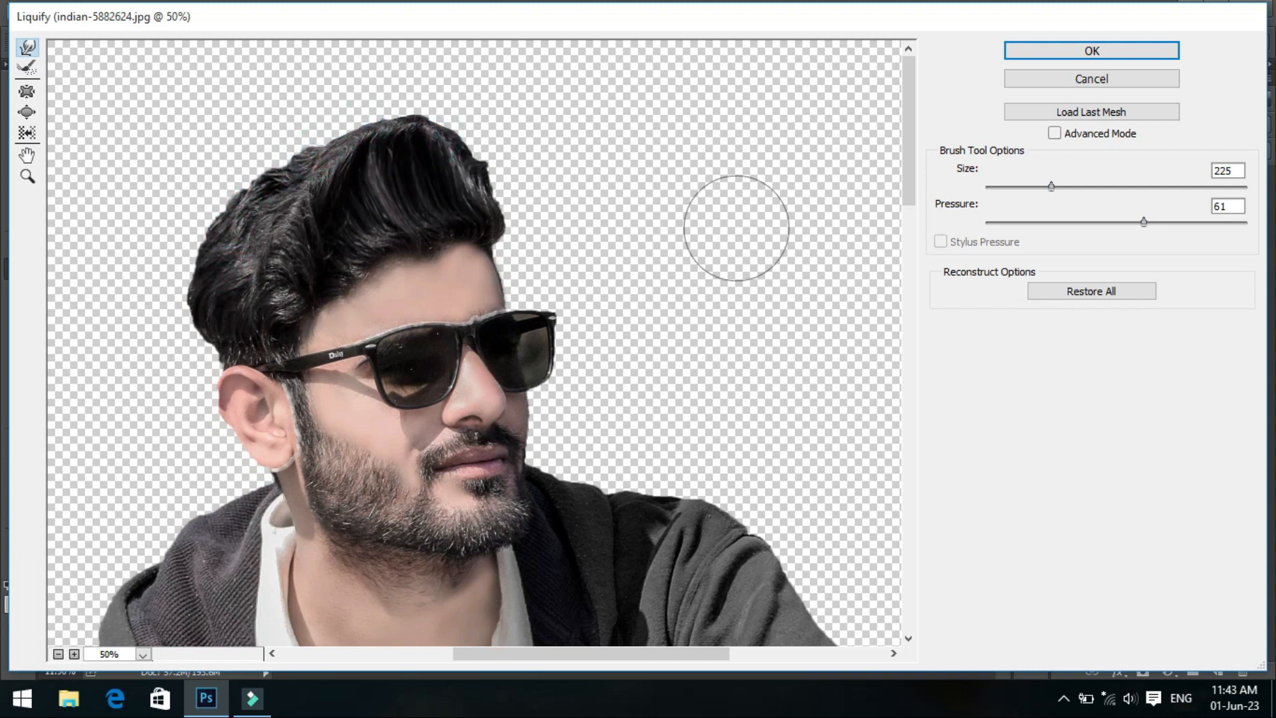
pyautogui.click(1118, 46)
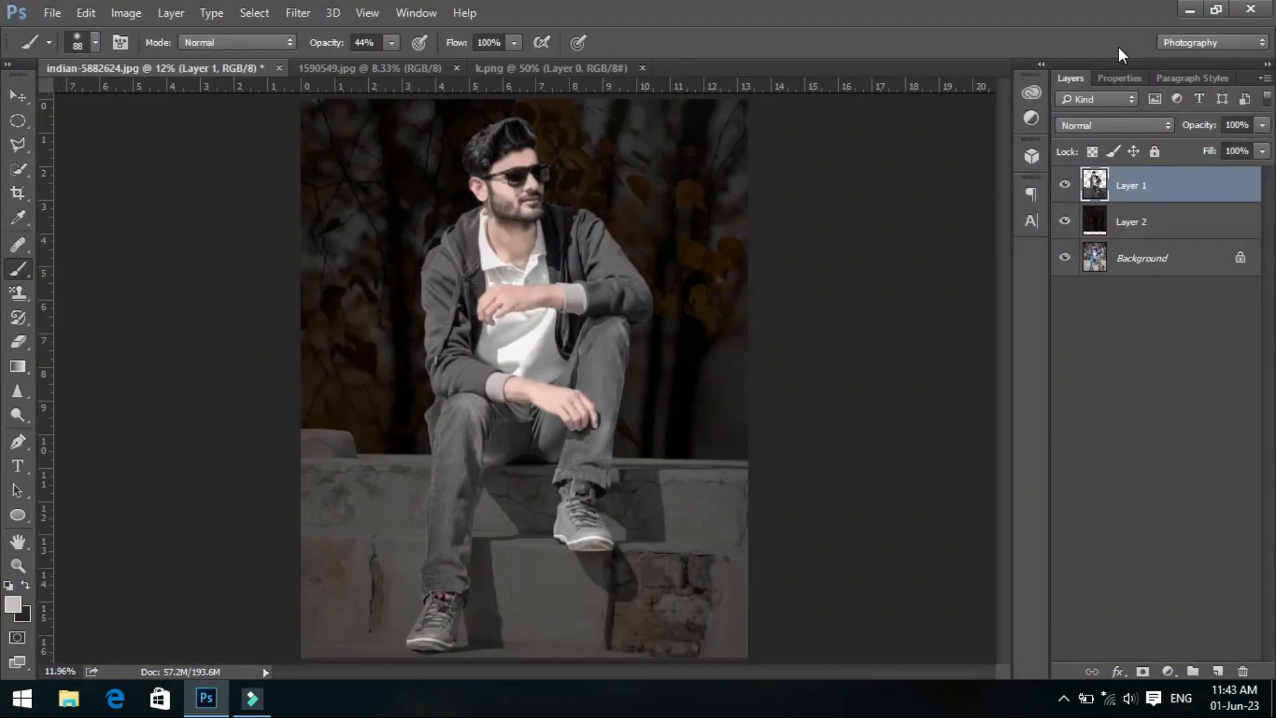
# Gather Layer 1 and Layer 2 in a new group and merge the group into a single layer.
pyautogui.click(1192, 671)
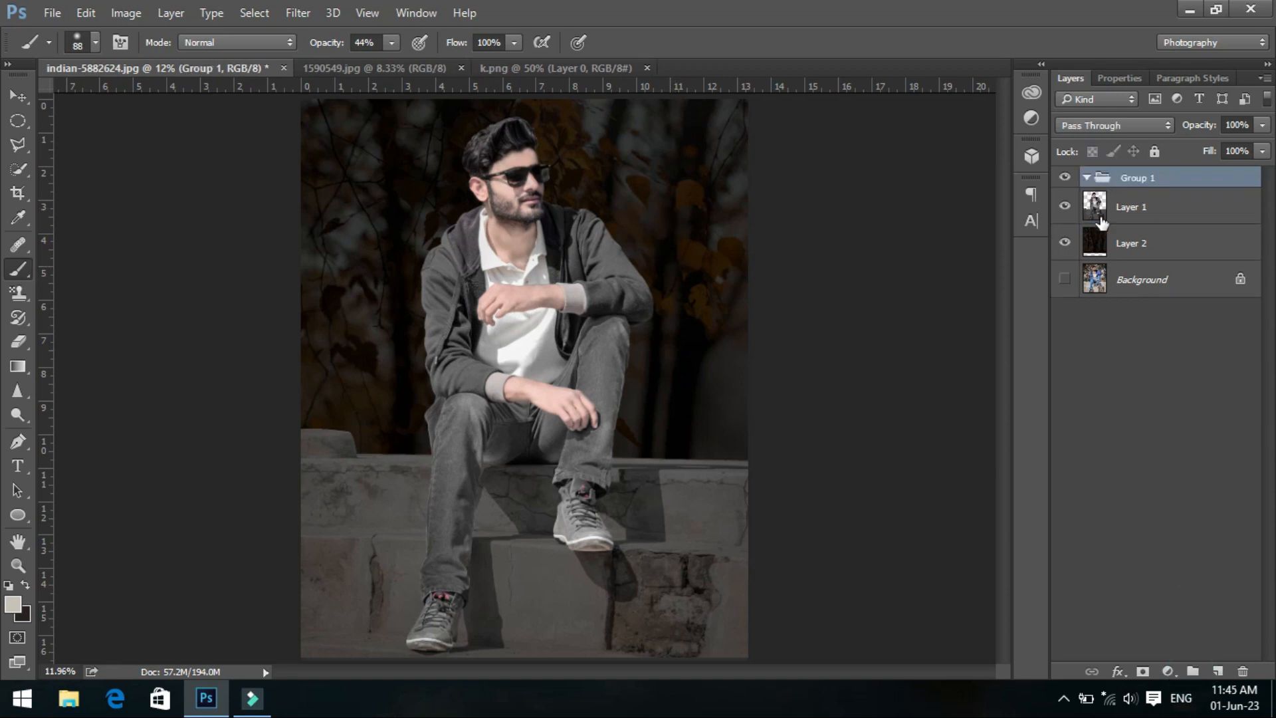
pyautogui.moveTo(1173, 209)
pyautogui.mouseDown()
pyautogui.moveTo(1175, 189)
pyautogui.moveTo(1169, 206)
pyautogui.moveTo(1141, 188)
pyautogui.moveTo(1167, 193)
pyautogui.moveTo(1166, 208)
pyautogui.mouseUp()
pyautogui.click(1088, 178)
pyautogui.click(1087, 178)
pyautogui.rightClick(1162, 179)
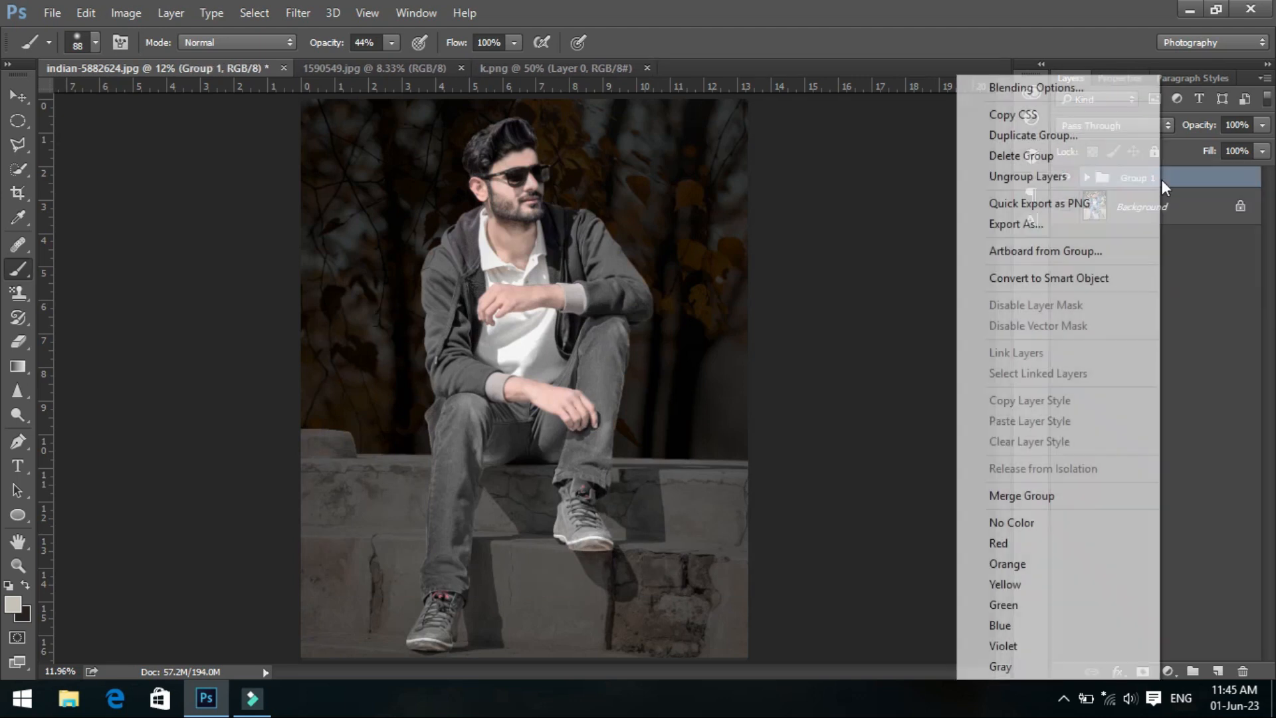
pyautogui.click(1081, 495)
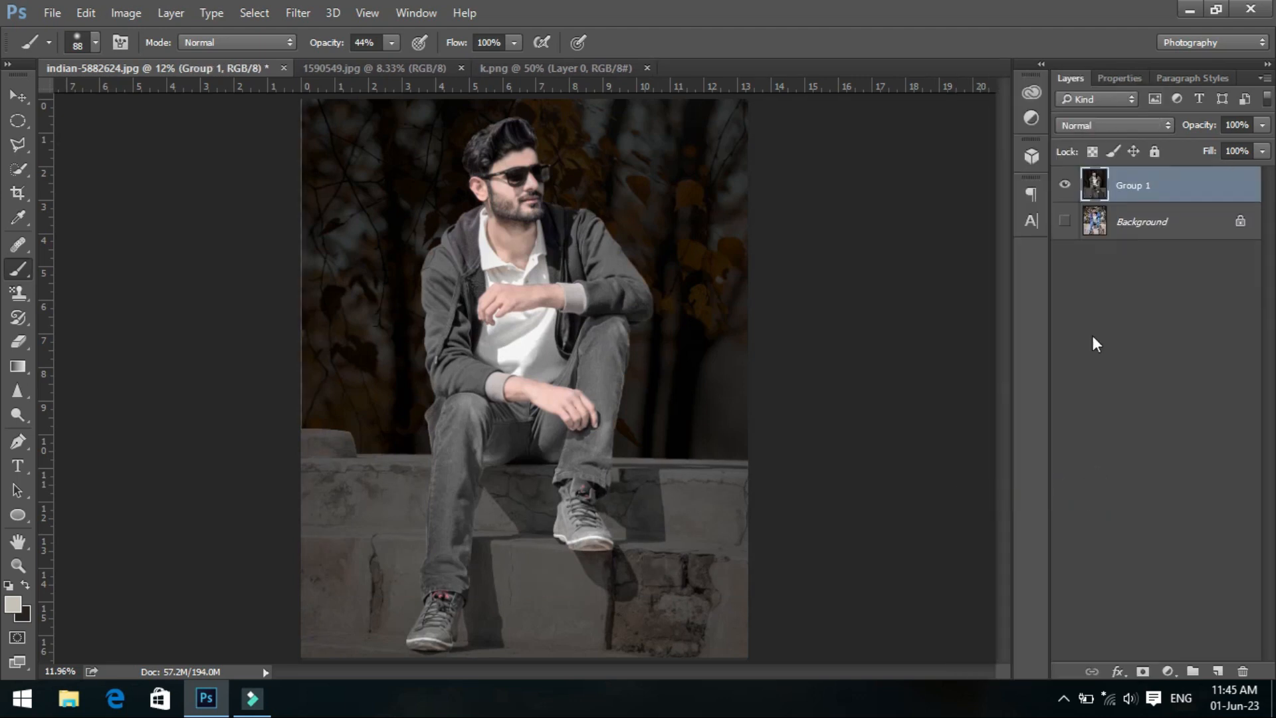
# Apply a Camera Raw post-crop vignette to Group 1 with the amount set to -67.
pyautogui.click(298, 13)
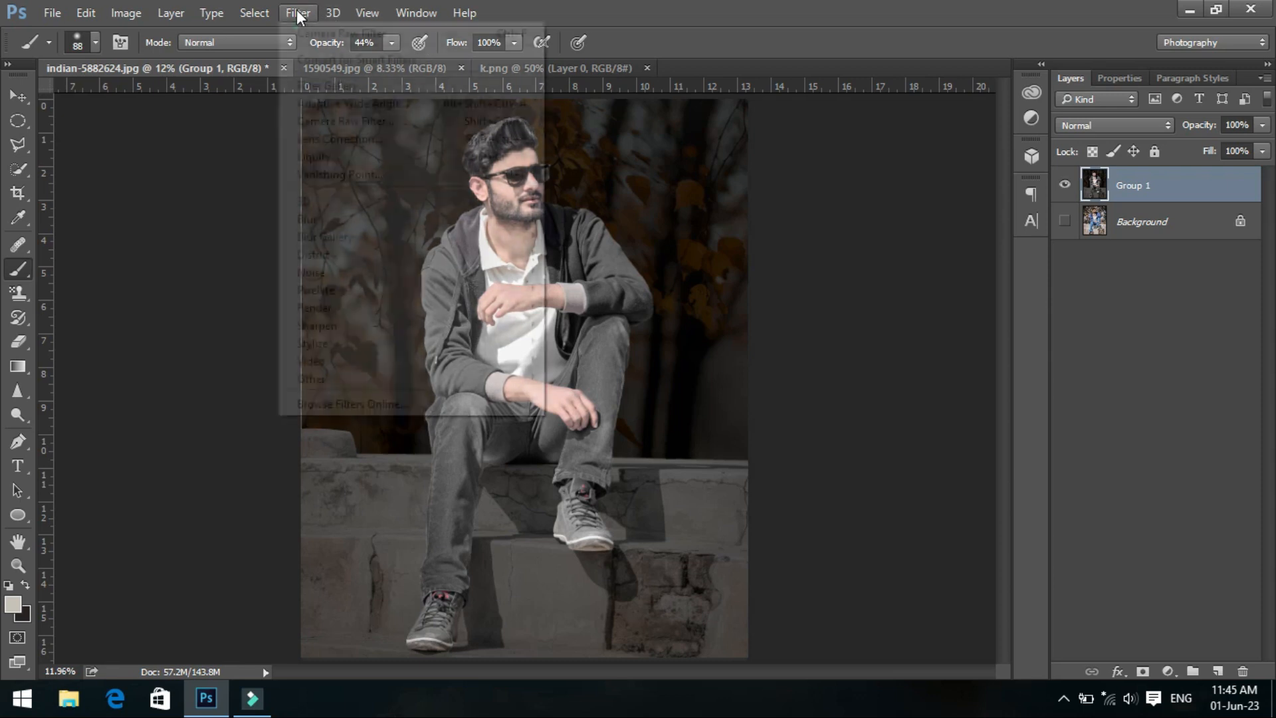
pyautogui.click(377, 119)
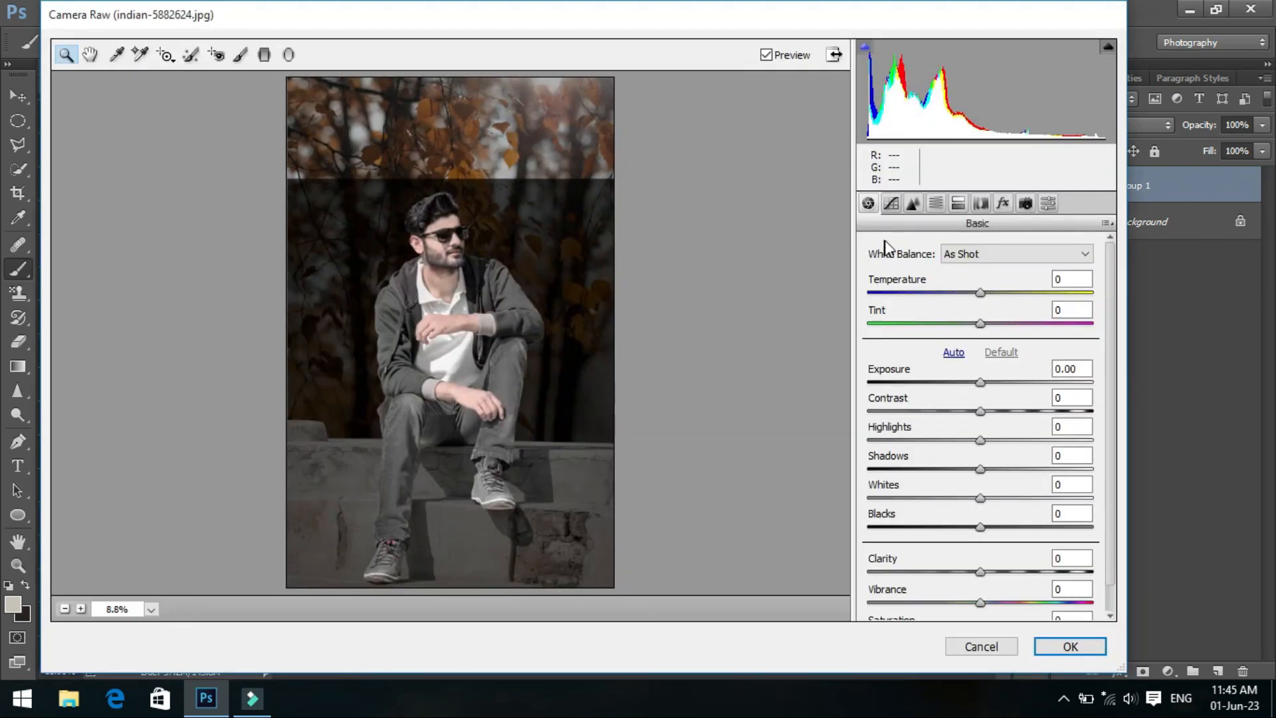
pyautogui.click(1003, 202)
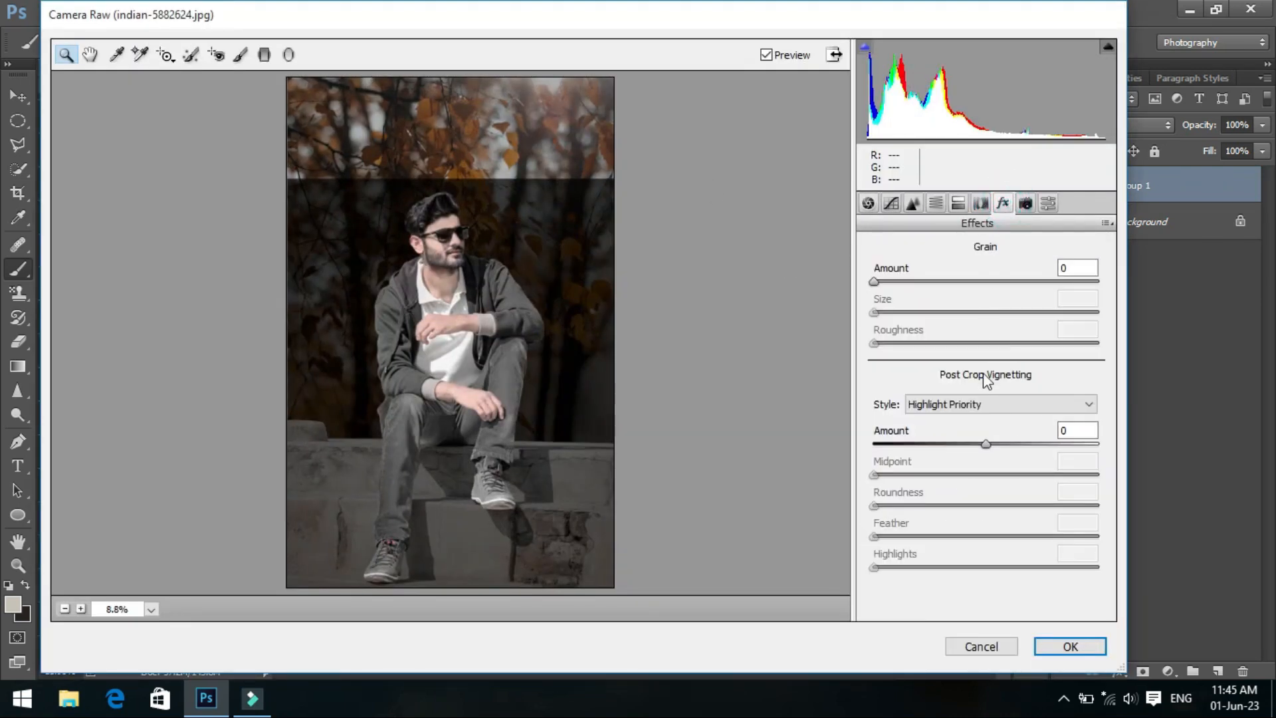
pyautogui.moveTo(986, 445); pyautogui.dragTo(909, 445)
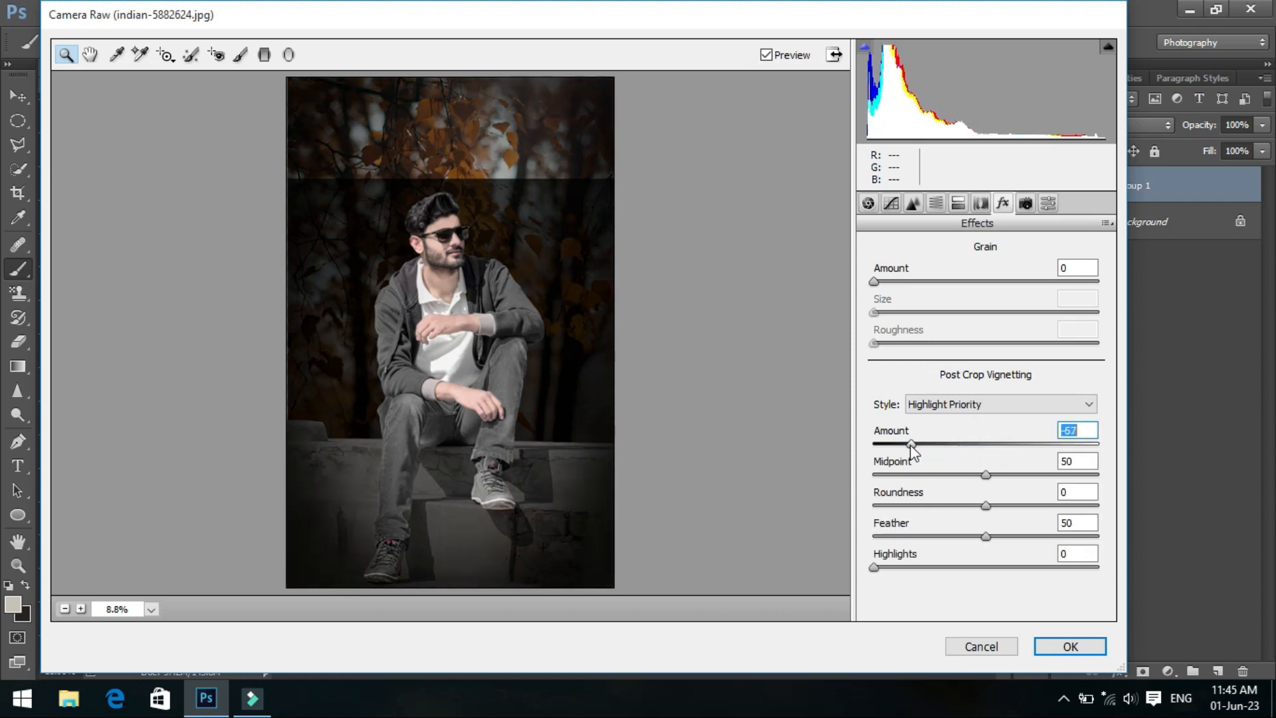
pyautogui.click(1082, 650)
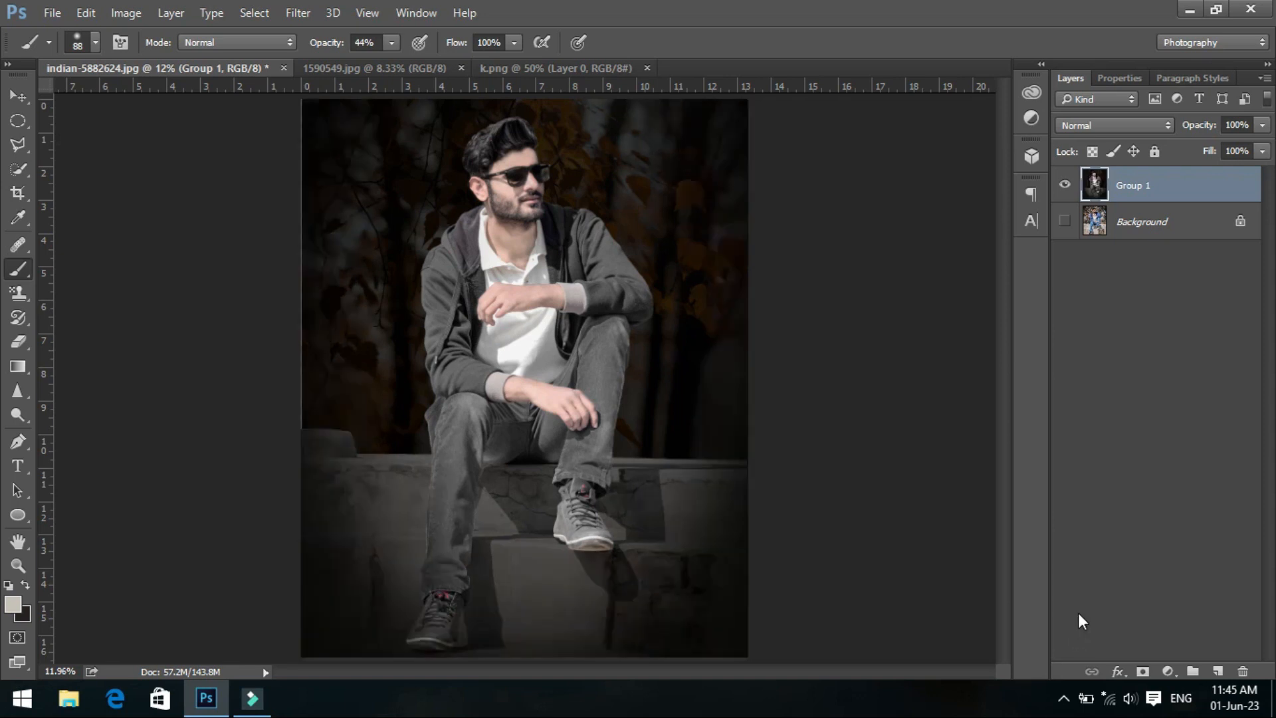
# Apply a Curves adjustment to Group 1, raising the midtones from input 127 to output 132 and slightly lowering the shadows.
pyautogui.hotkey('ctrl', 'm')
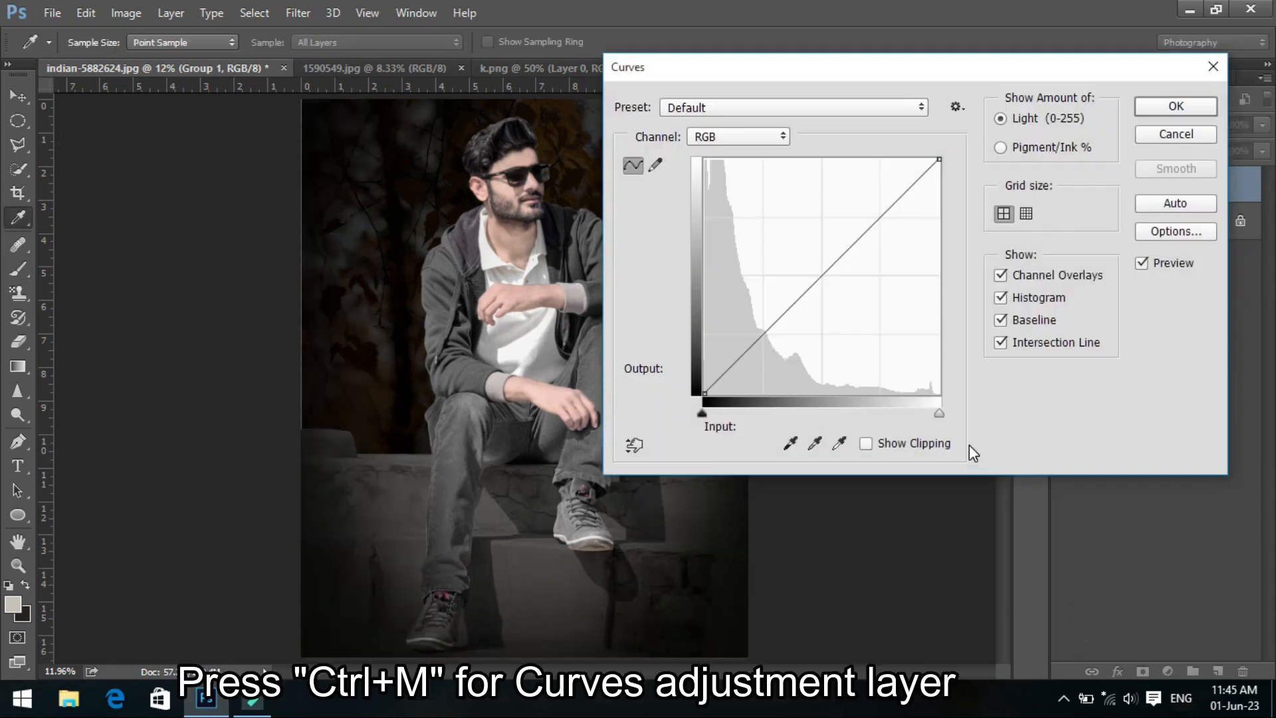
pyautogui.moveTo(1018, 115); pyautogui.dragTo(1019, 116)
pyautogui.moveTo(969, 324); pyautogui.dragTo(968, 321)
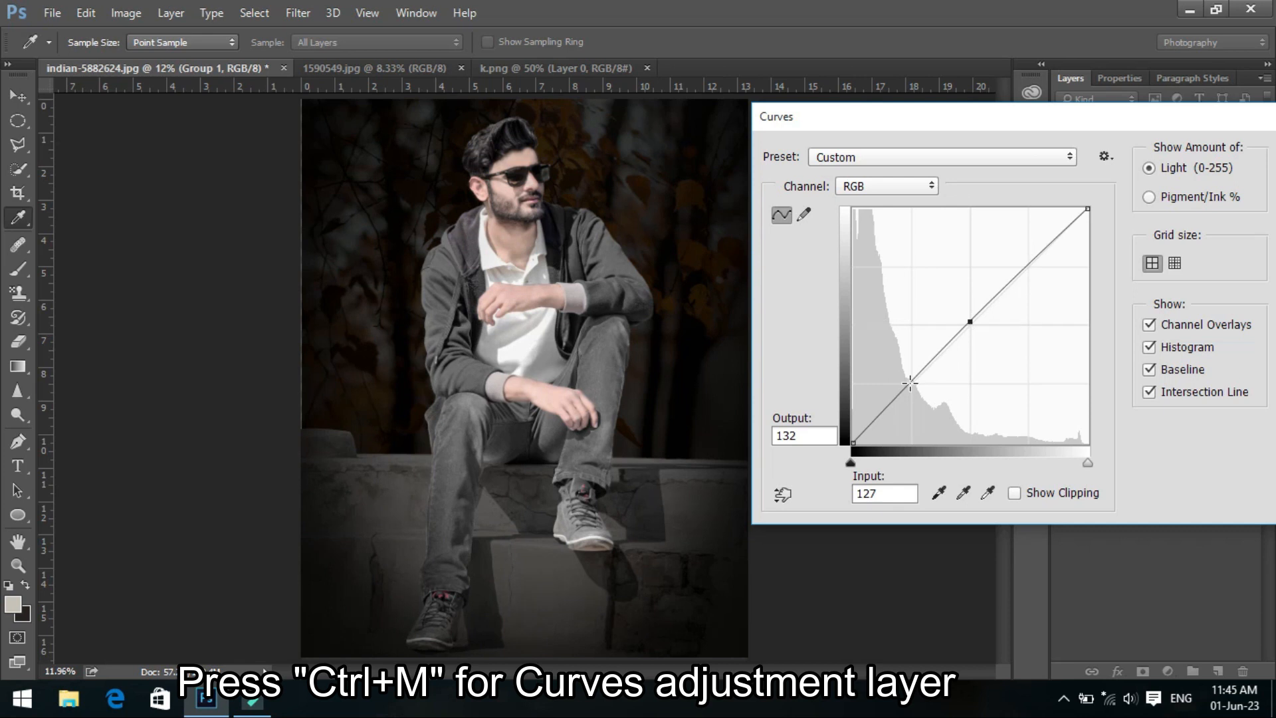
pyautogui.moveTo(911, 381); pyautogui.dragTo(912, 384)
pyautogui.press('Return')
pyautogui.press('b')
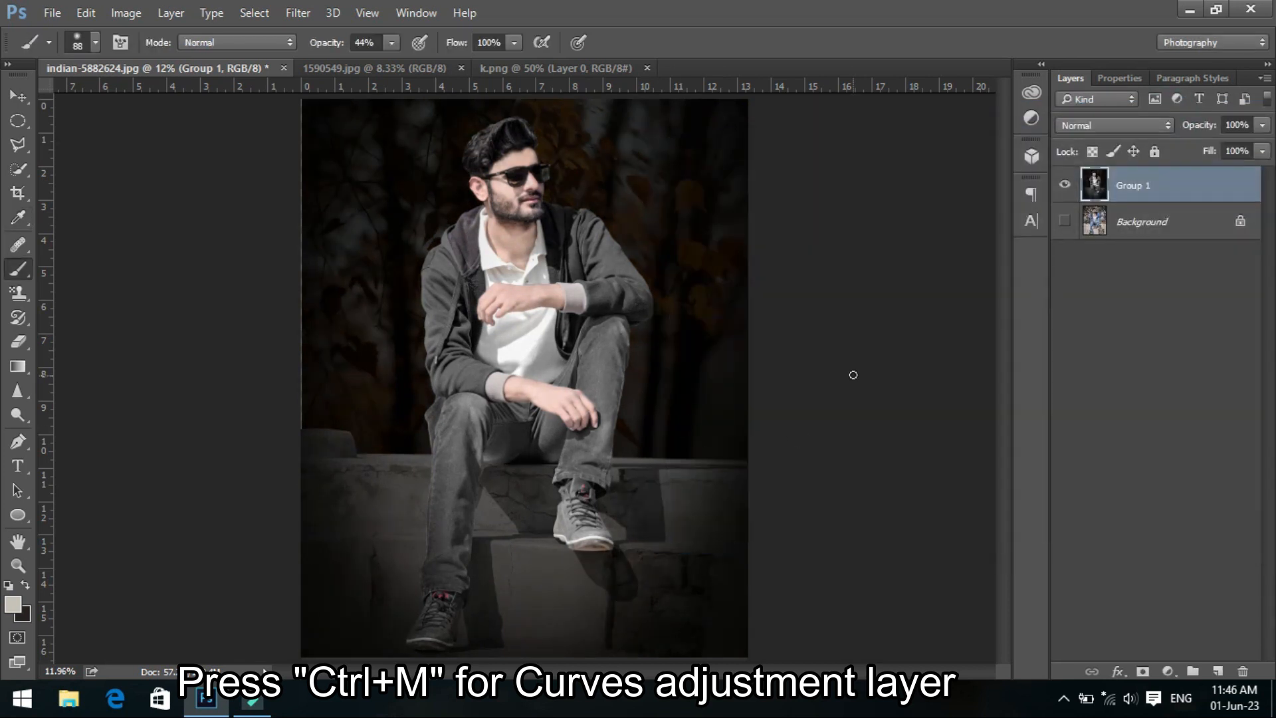
pyautogui.click(1064, 220)
pyautogui.click(1065, 221)
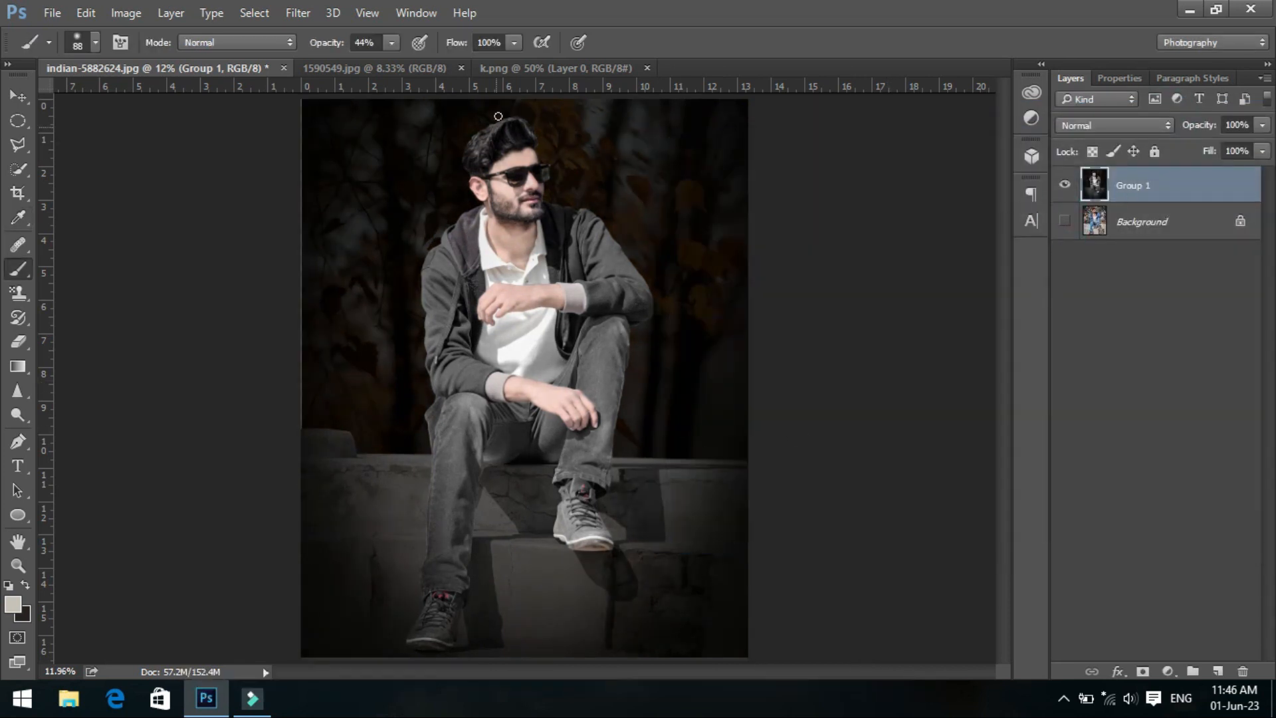
# Copy the yellow light flare from k.png into the portrait and place it at the scene's upper-left corner.
pyautogui.click(556, 68)
pyautogui.click(18, 97)
pyautogui.moveTo(566, 418); pyautogui.dragTo(471, 359)
pyautogui.moveTo(340, 150)
pyautogui.mouseDown()
pyautogui.moveTo(432, 208)
pyautogui.moveTo(461, 194)
pyautogui.moveTo(428, 243)
pyautogui.moveTo(346, 134)
pyautogui.mouseUp()
# Rotate the light flare about 27°, adjust its size and fit it into the photo's upper-left corner.
pyautogui.hotkey('ctrl', 't')
pyautogui.press('Return')
pyautogui.hotkey('ctrl', 't')
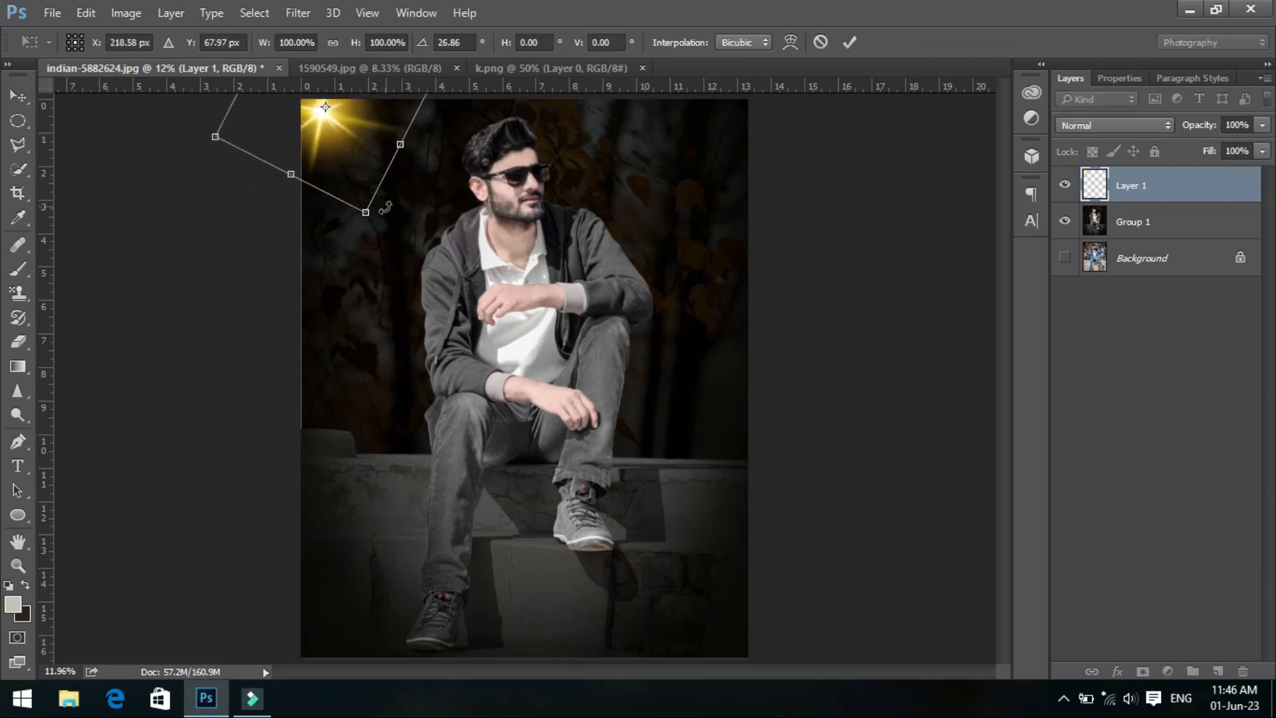
pyautogui.moveTo(366, 212); pyautogui.dragTo(374, 232)
pyautogui.press('Return')
pyautogui.moveTo(352, 131); pyautogui.dragTo(359, 139)
pyautogui.hotkey('ctrl', 't')
pyautogui.moveTo(432, 213); pyautogui.dragTo(412, 193)
pyautogui.press('Return')
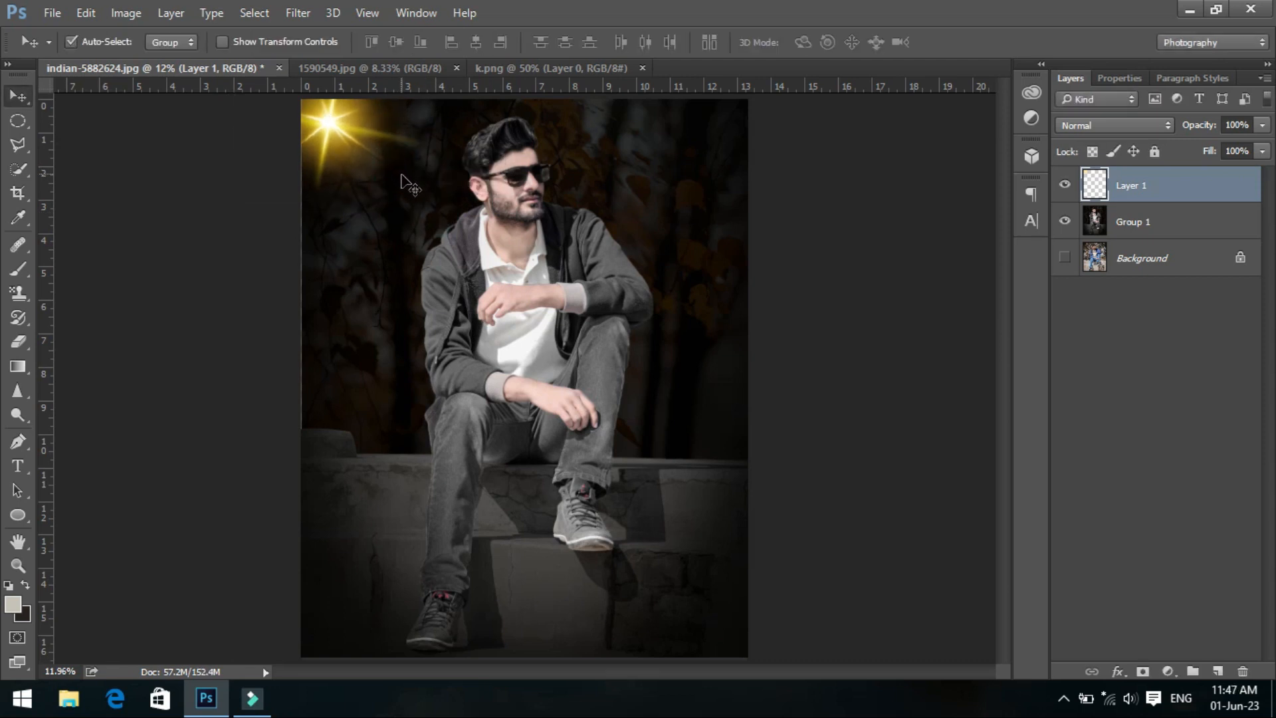
# Darken Group 1 in Camera Raw and give it a post-crop vignette amount of -37.
pyautogui.click(1171, 214)
pyautogui.click(298, 13)
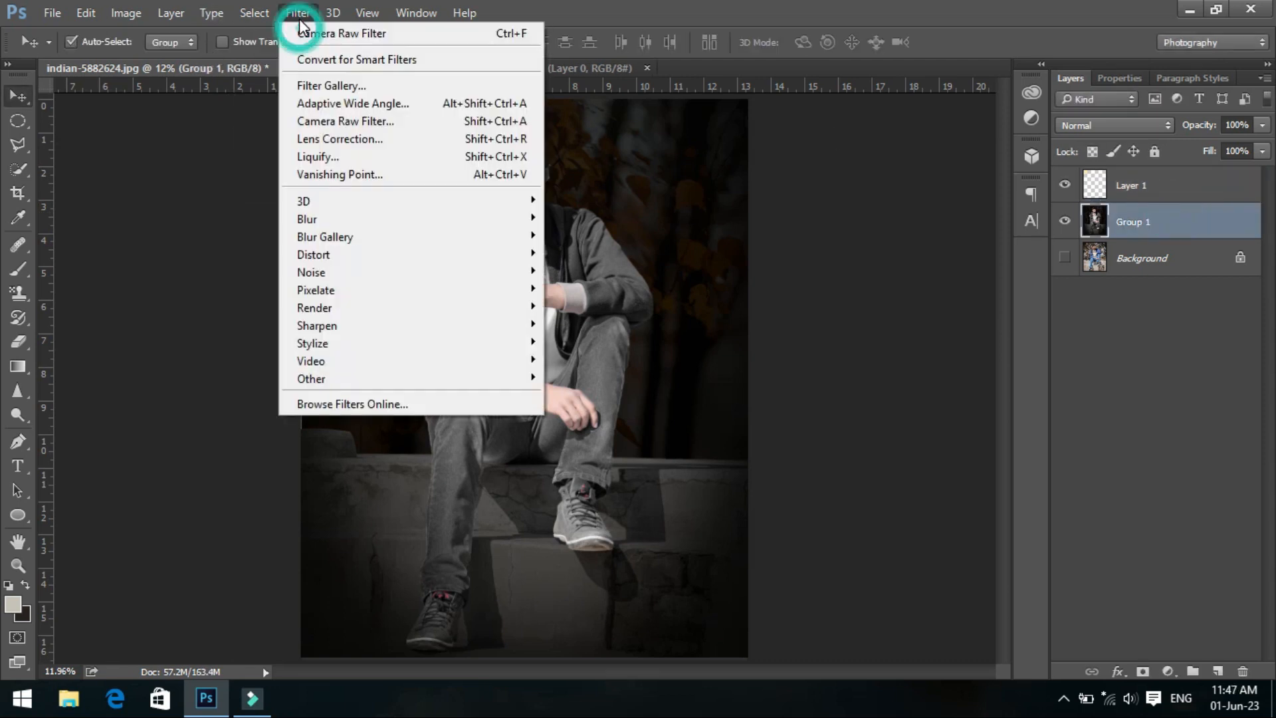
pyautogui.click(353, 122)
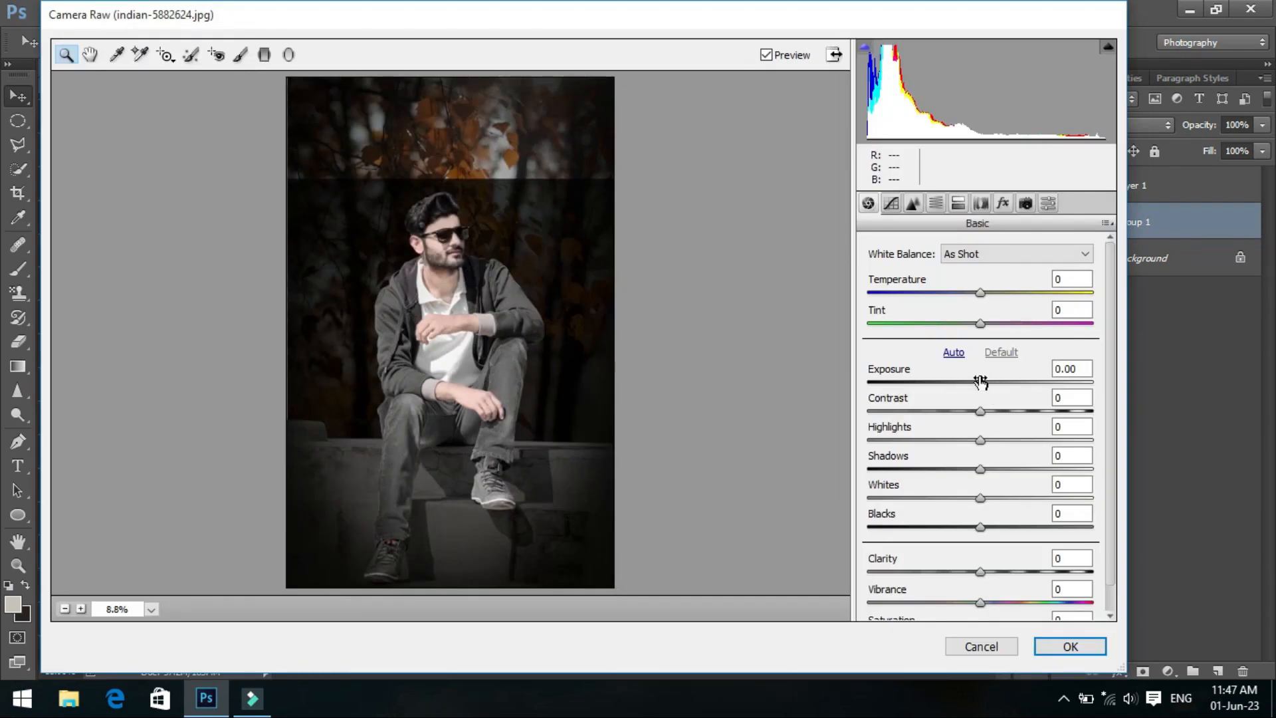
pyautogui.moveTo(980, 384); pyautogui.dragTo(953, 441)
pyautogui.click(1003, 203)
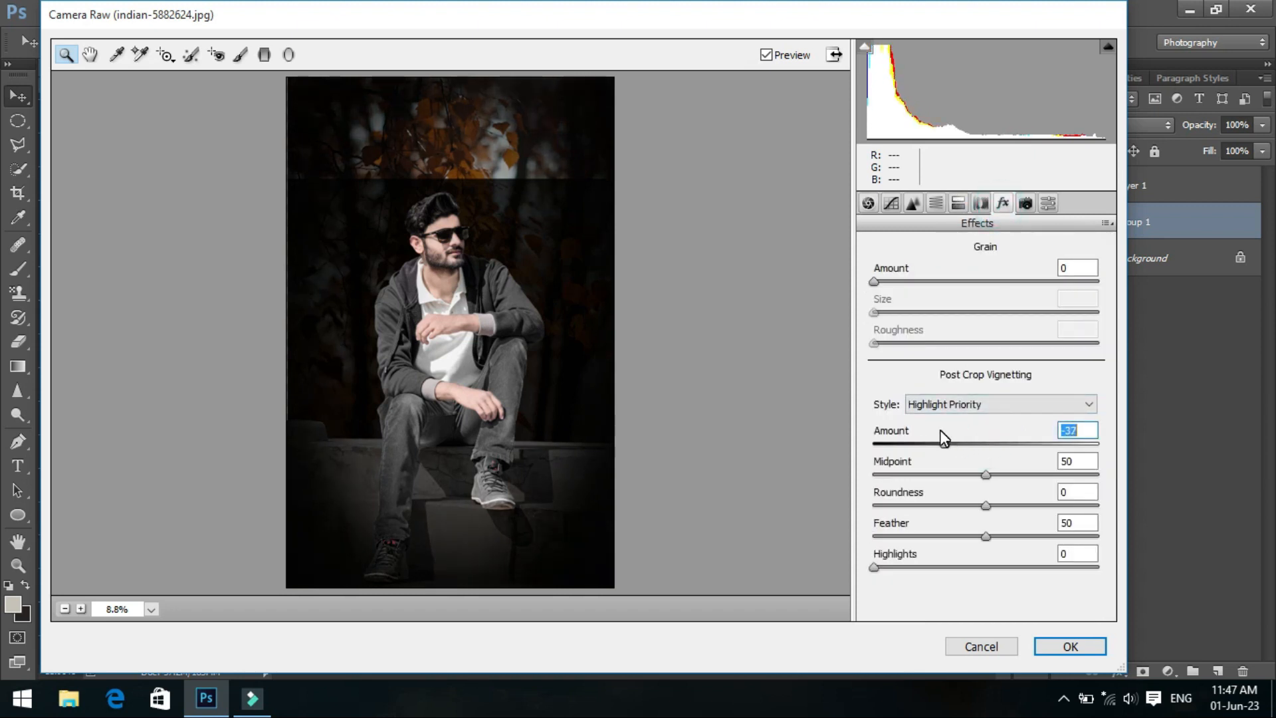
pyautogui.click(1068, 644)
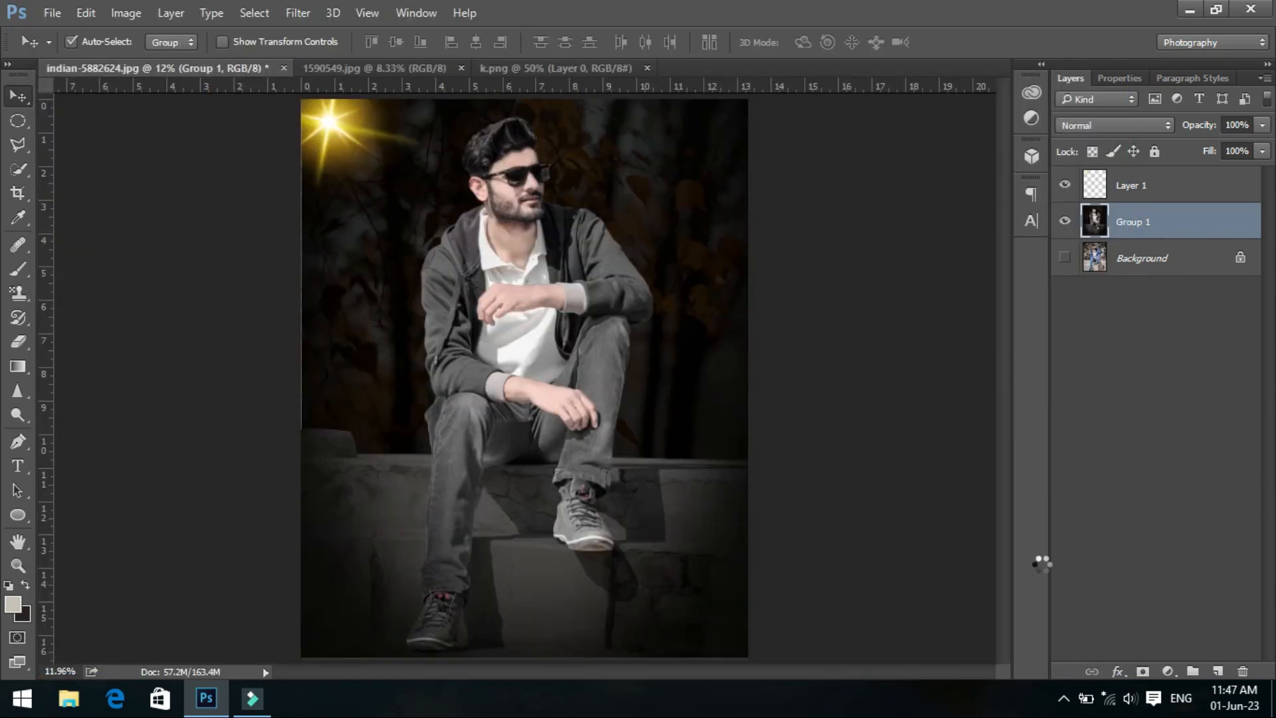
# Nudge the light flare slightly downward and merge its layer into Group 1.
pyautogui.moveTo(336, 133); pyautogui.dragTo(337, 137)
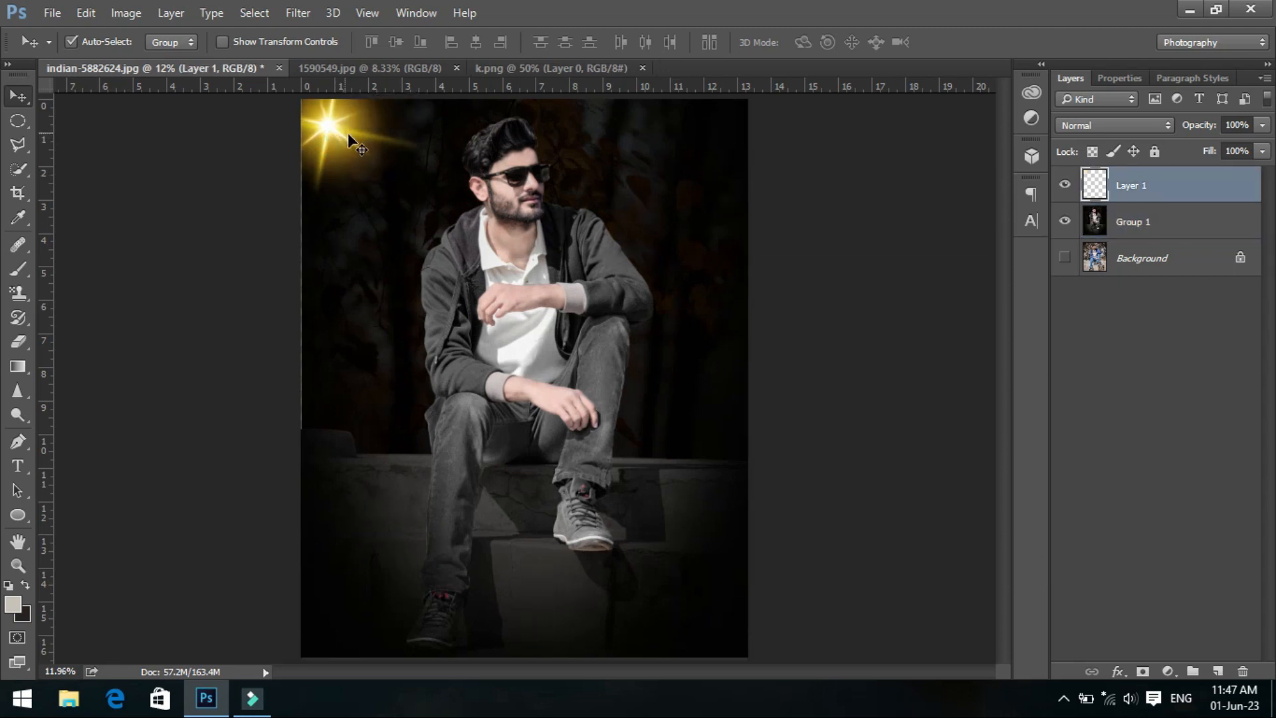
pyautogui.hotkey('ctrl', 'e')
# Show the Background layer and toggle Group 1's visibility to compare the finished edit with the original photo.
pyautogui.click(1065, 222)
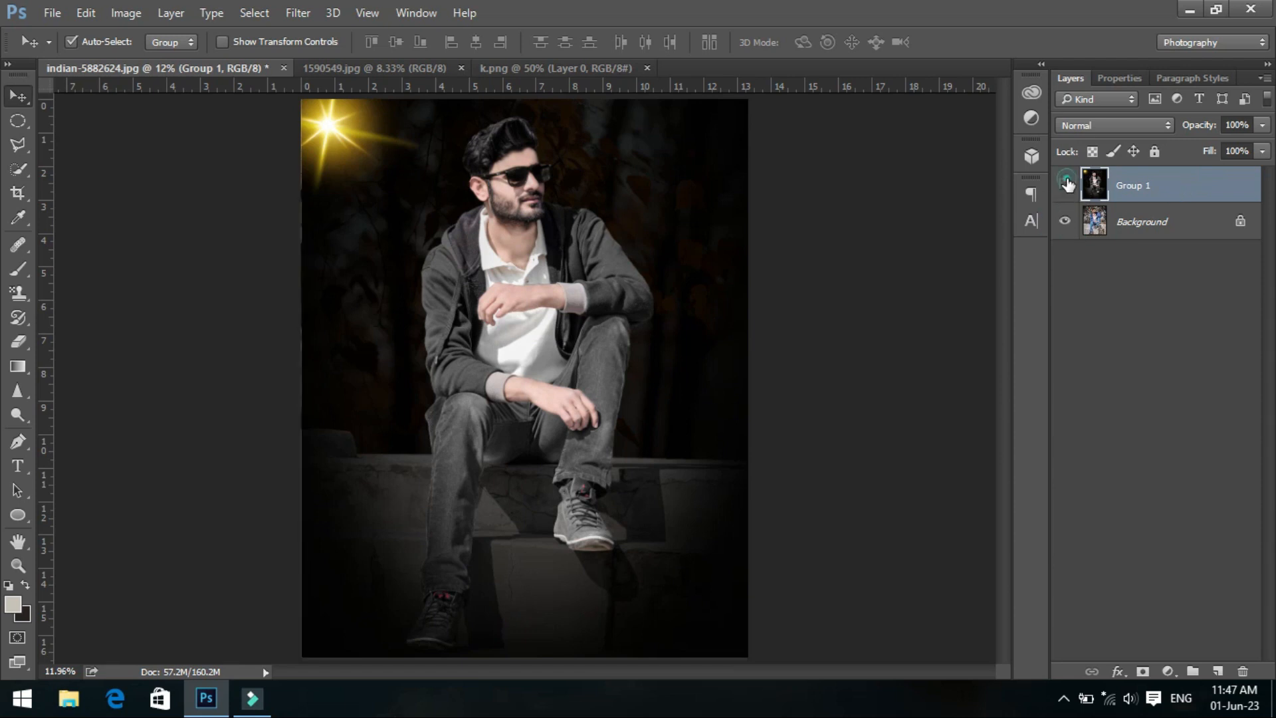
pyautogui.click(1065, 182)
pyautogui.click(1065, 183)
pyautogui.click(1067, 184)
pyautogui.click(1067, 184)
pyautogui.click(1066, 184)
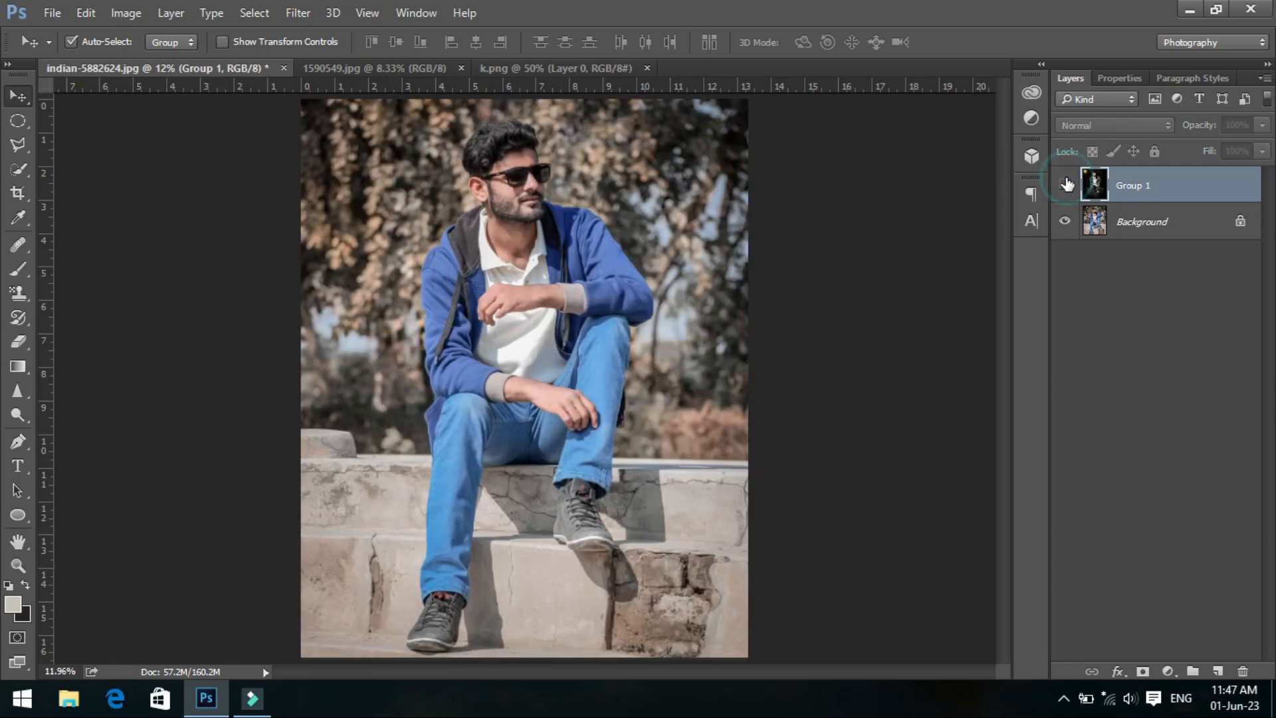
pyautogui.click(1066, 184)
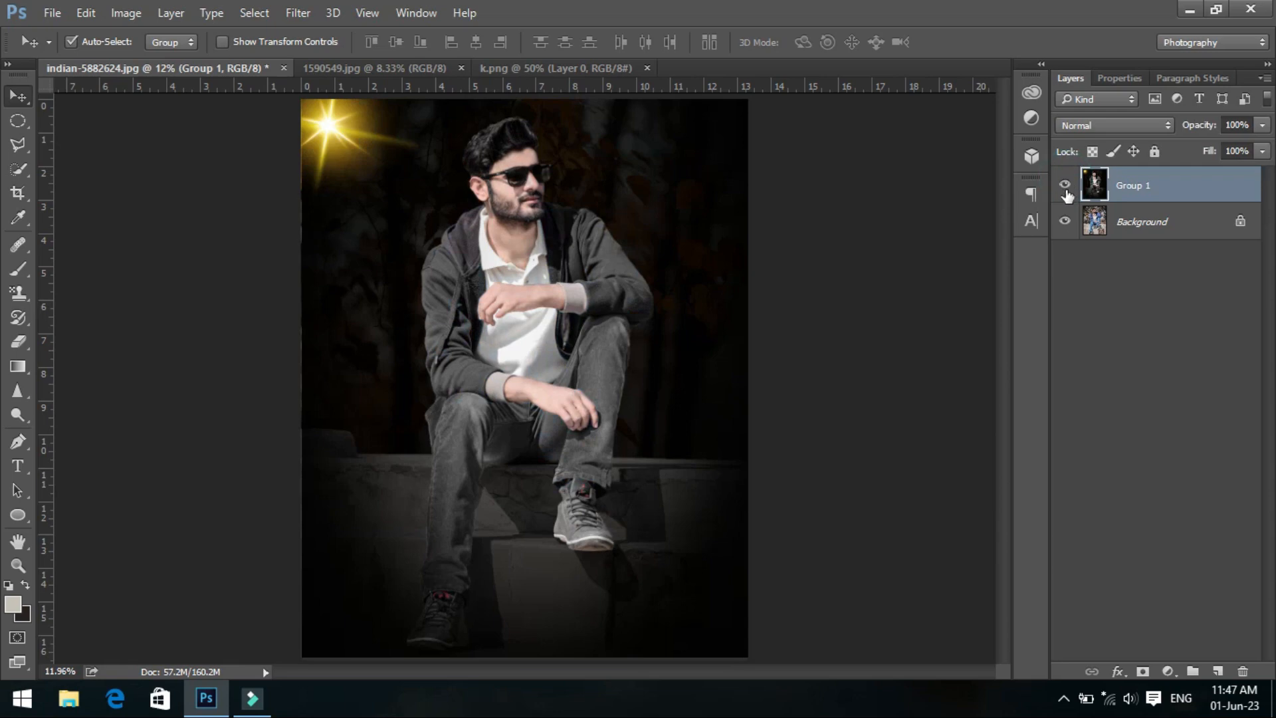